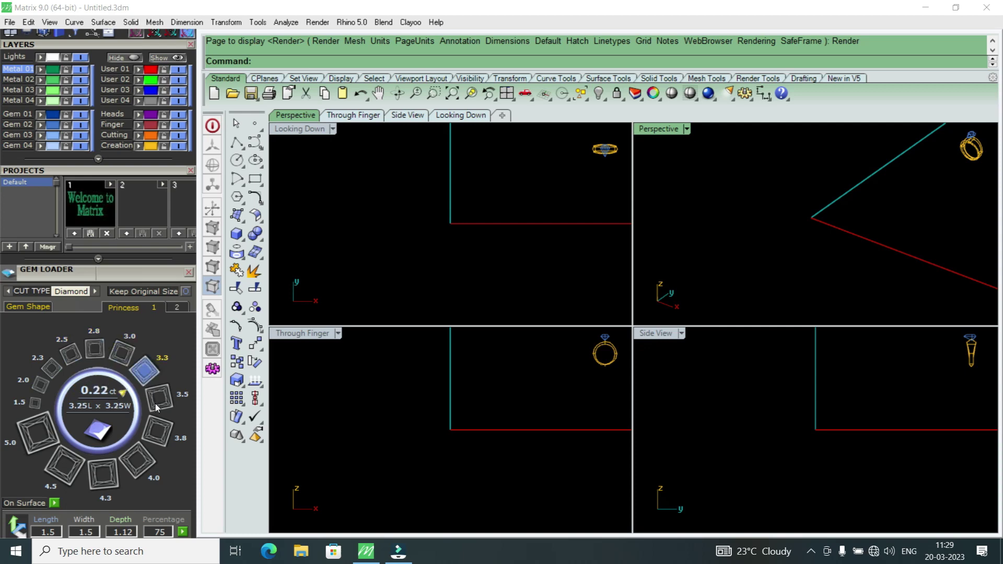
Examine the available princess-cut diamond sizes on both size pages of the gem loader
scroll(125, 367, "up", 4)
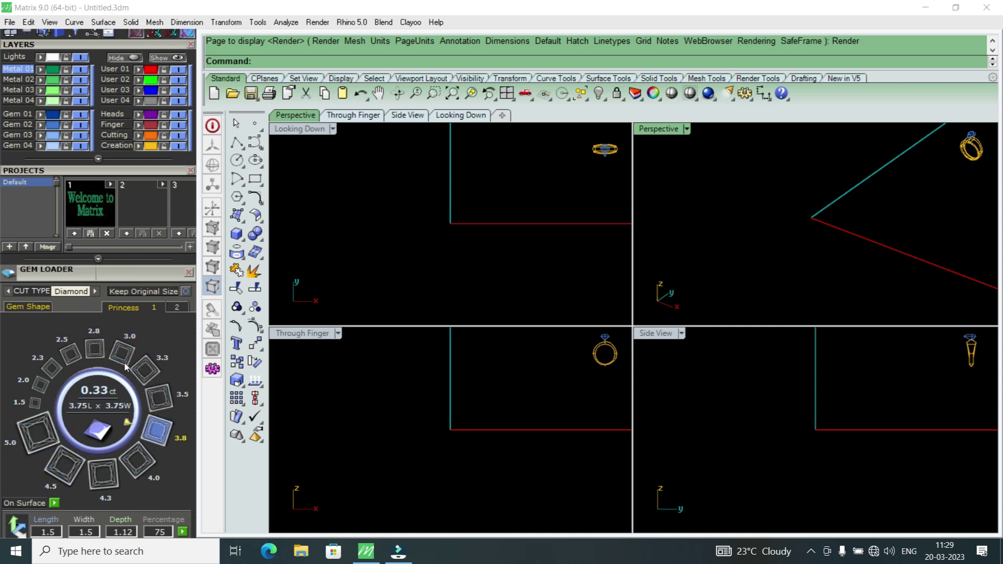
left_click(177, 307)
left_click(83, 349)
scroll(69, 350, "down", 6)
scroll(157, 334, "up", 5)
left_click(158, 359)
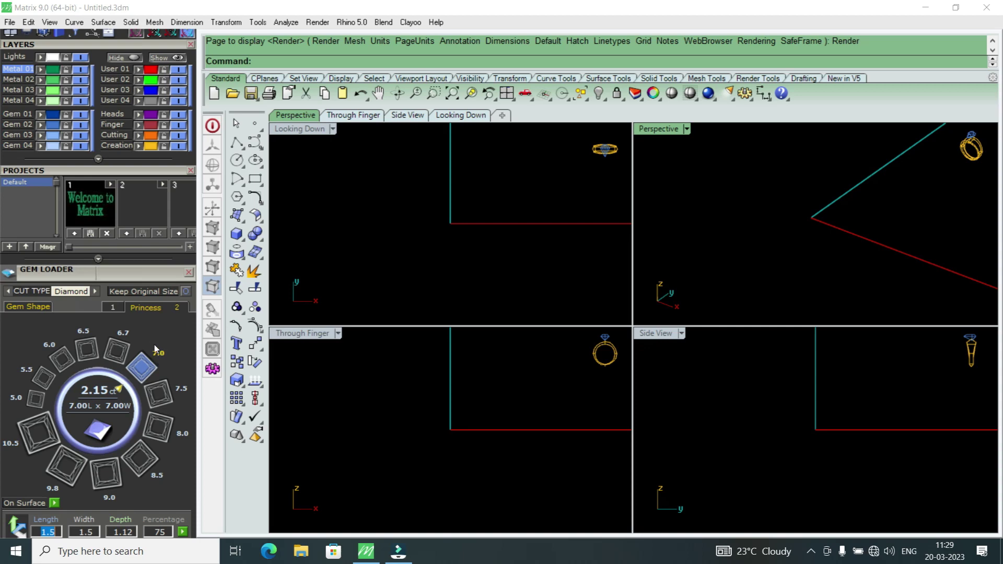
left_click(119, 308)
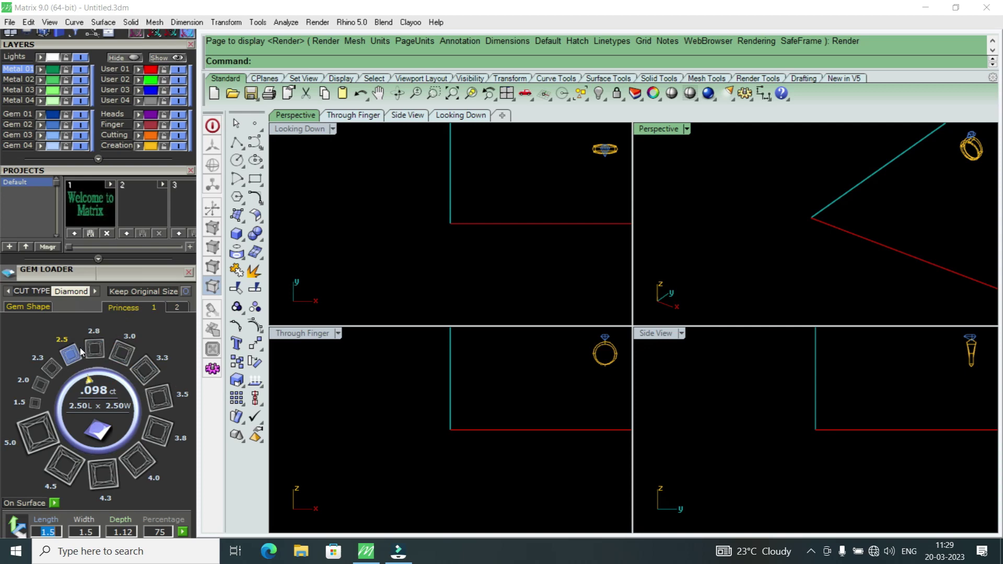
Load a size 2.0 princess-cut diamond at the origin
left_click(51, 368)
left_click(121, 354)
left_click(94, 349)
left_click(51, 368)
left_click(42, 386)
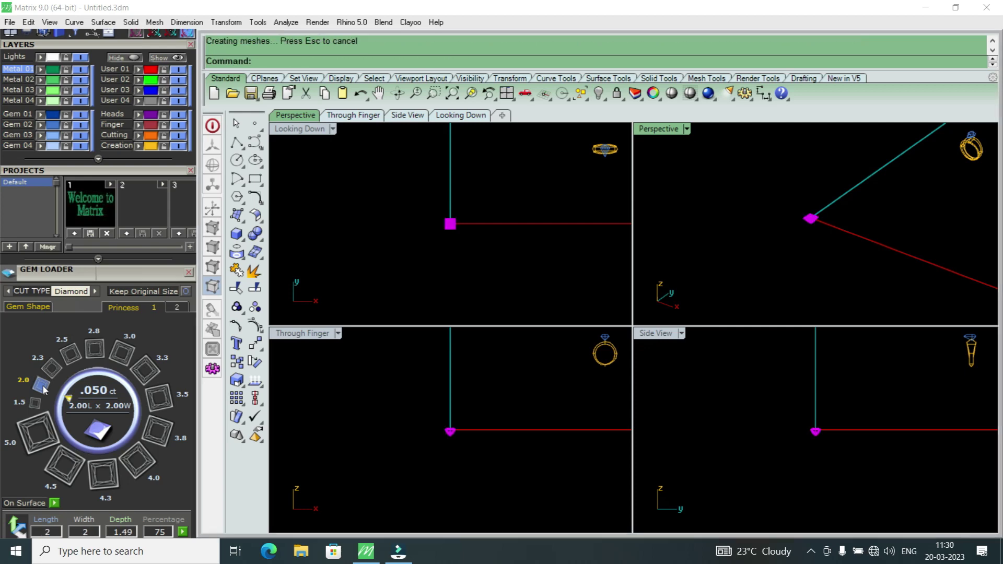
left_click(121, 353)
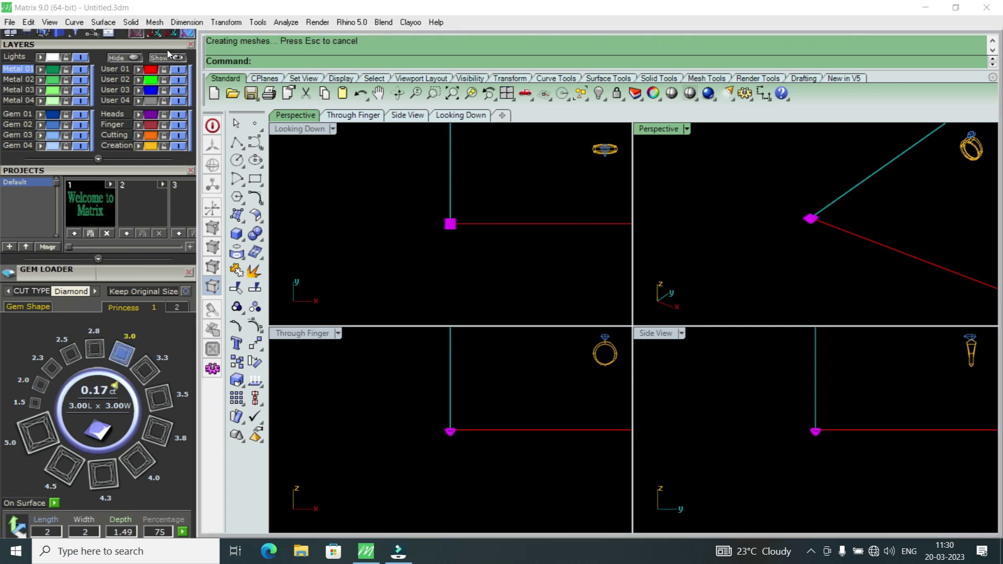
Maximize the Looking Down viewport and create a Gem Profile curve around the princess gem's outline
left_click_drag(172, 49, 148, 301)
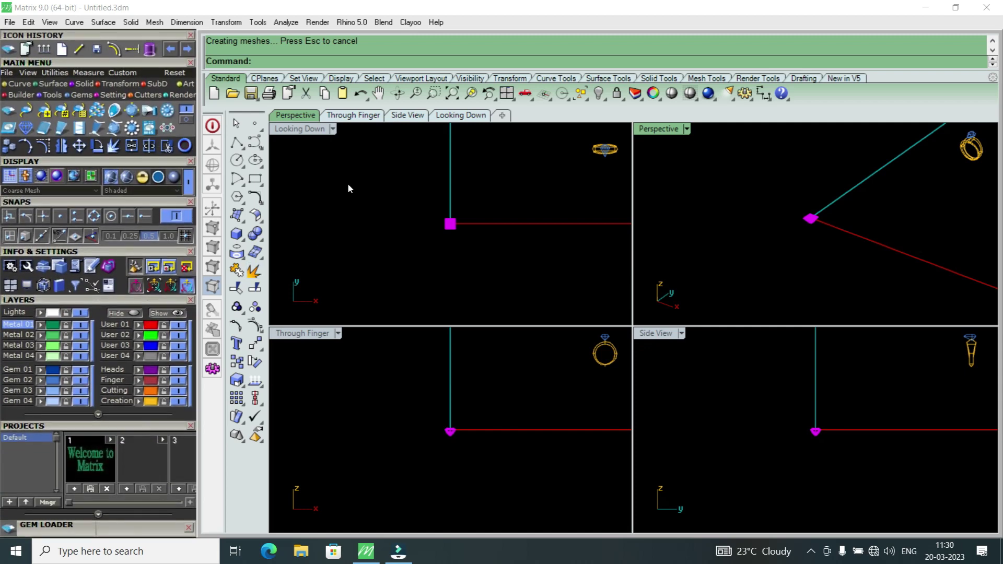
double_click(320, 136)
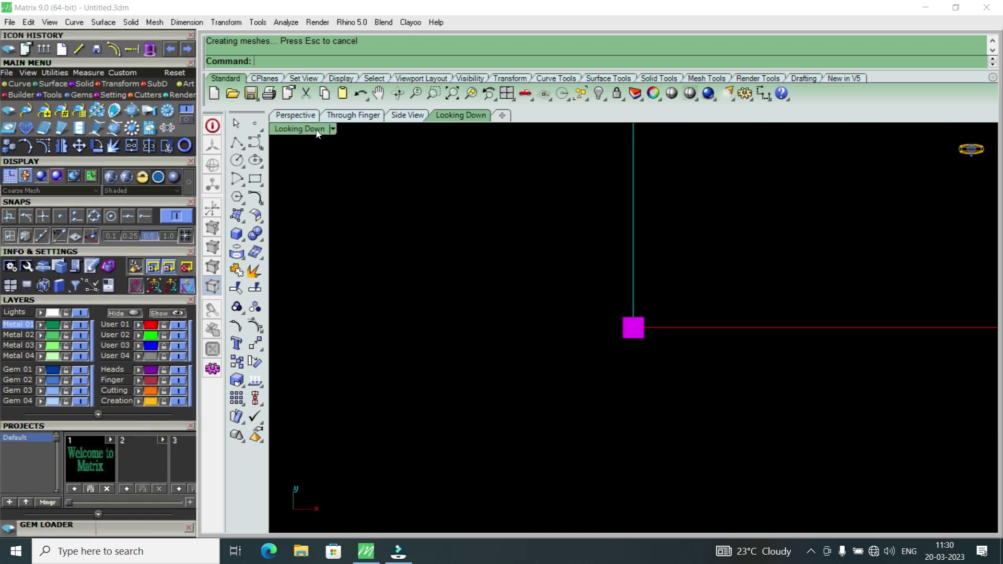
scroll(654, 330, "up", 2)
left_click(594, 303)
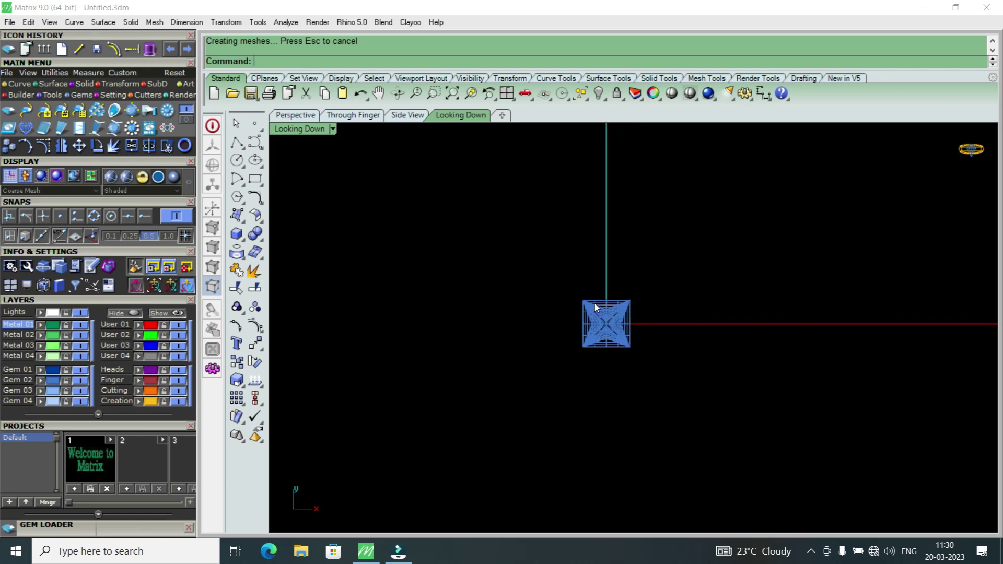
scroll(622, 319, "up", 5)
scroll(629, 323, "up", 1)
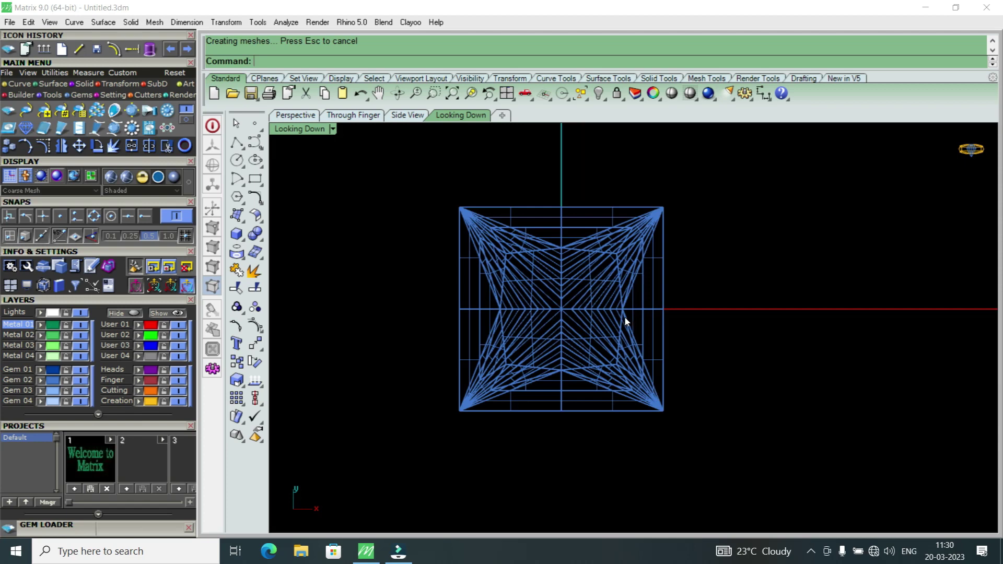
left_click(615, 289)
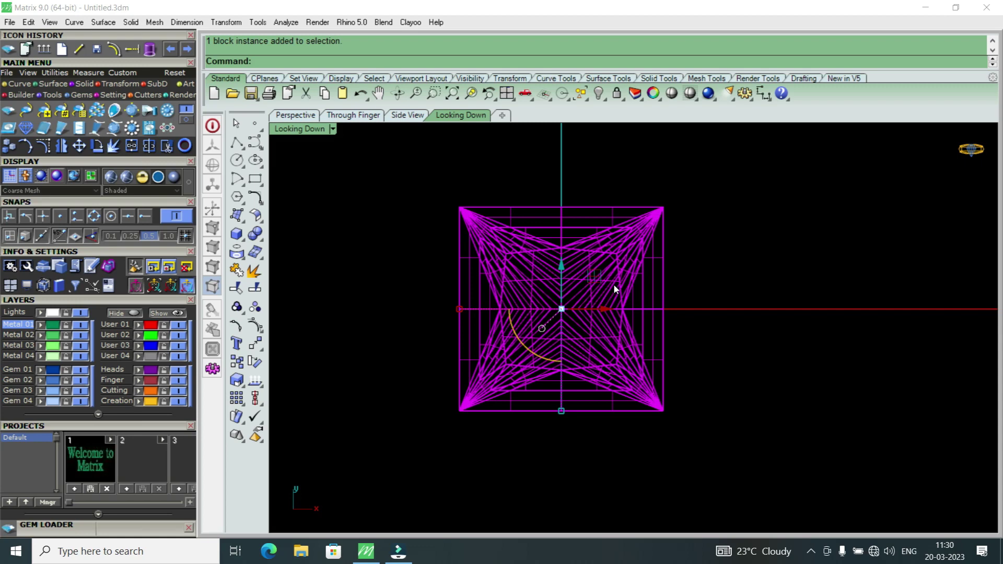
key("F6")
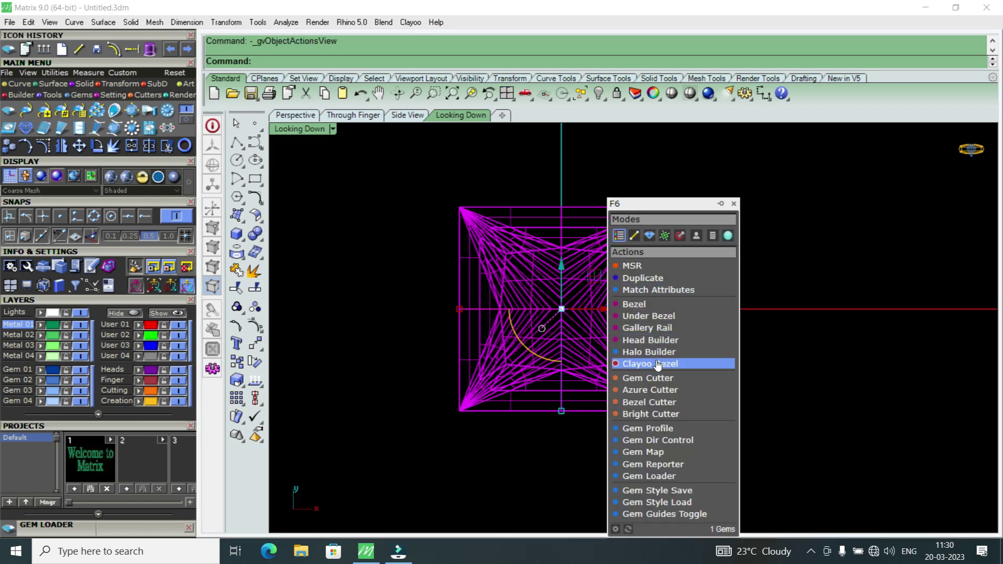
left_click(665, 434)
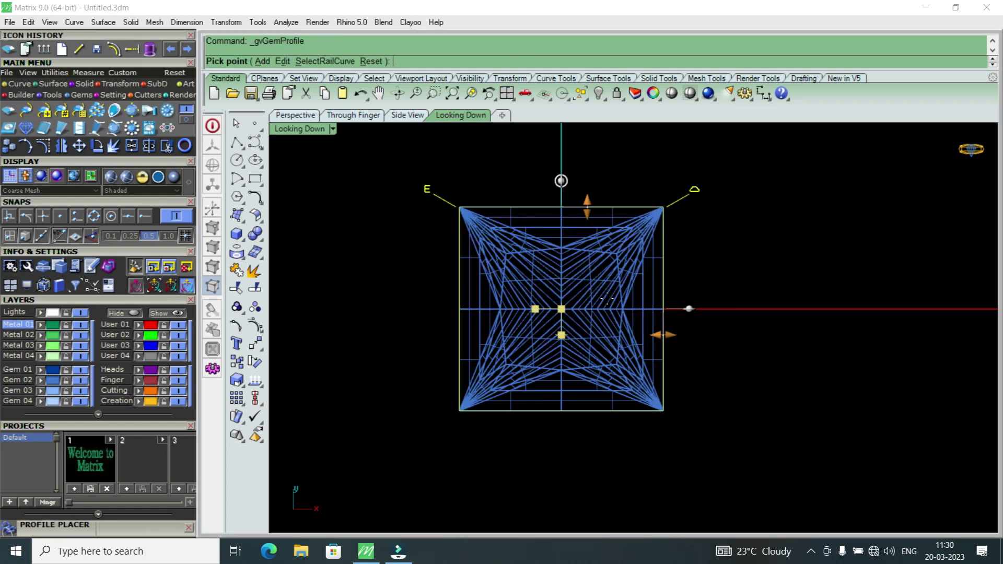
right_click(584, 265)
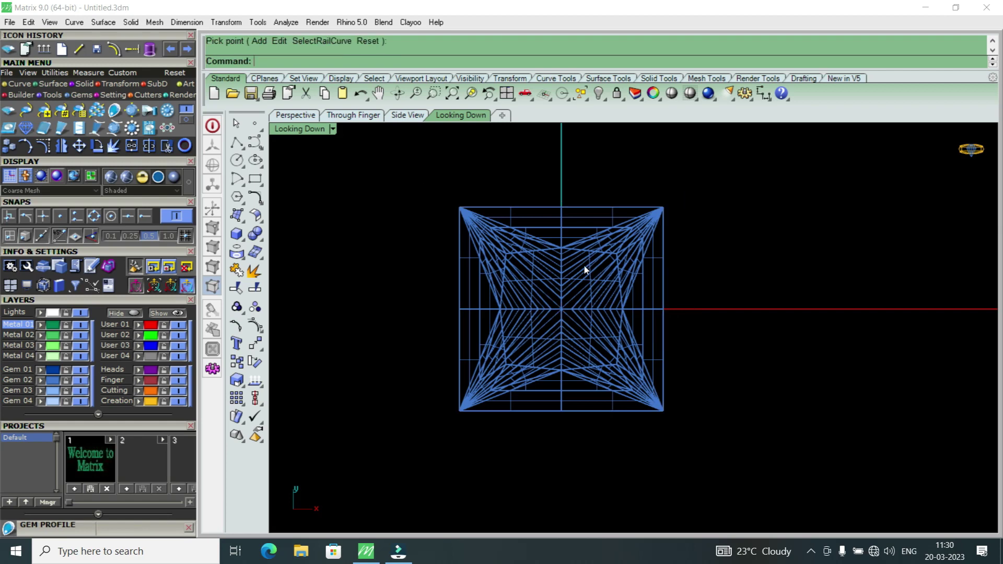
Assign the gem's profile curve to the red User 01 layer
left_click(552, 209)
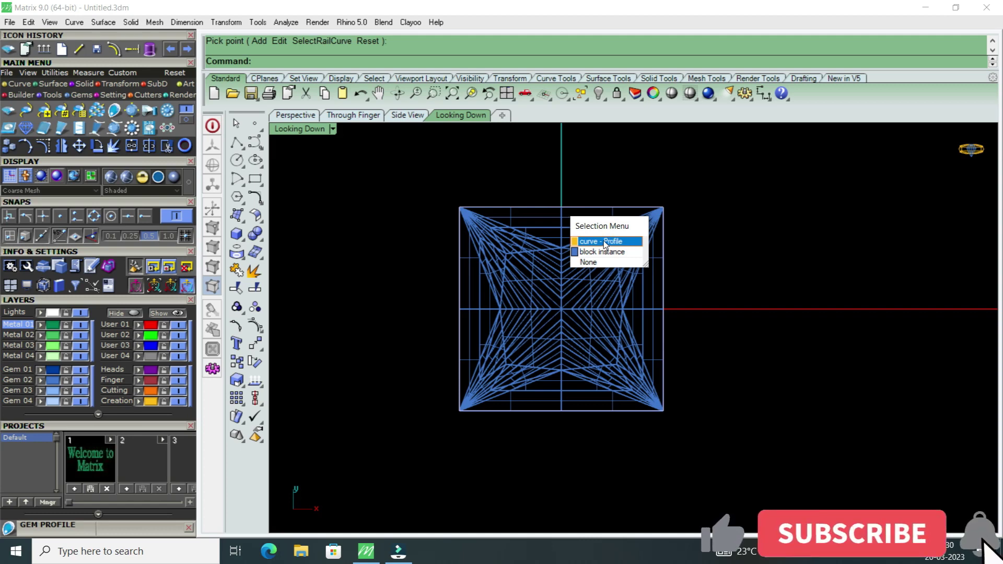
left_click(605, 242)
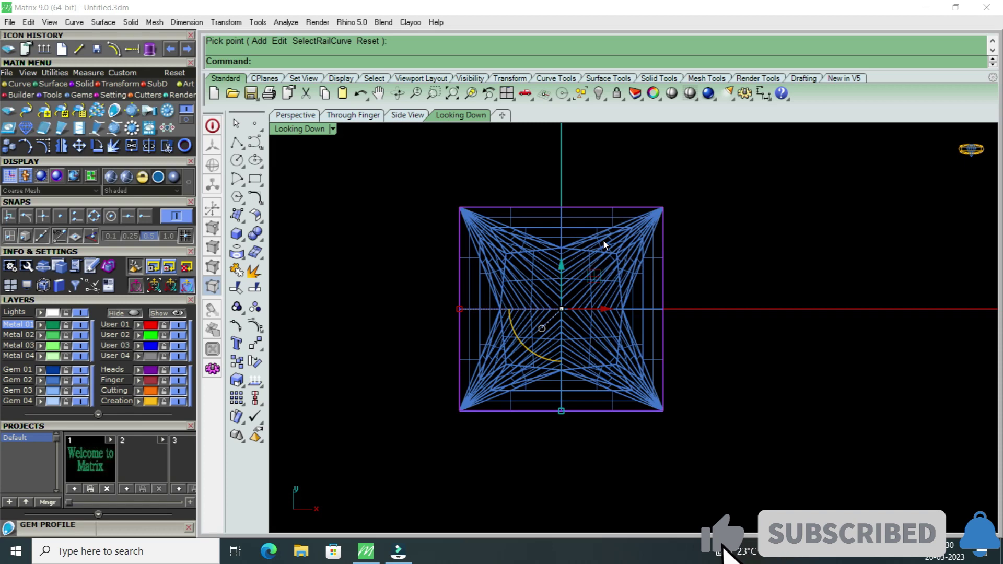
left_click(140, 324)
Offset the gem's profile curve outward by 0.1 with sharp corners and delete the original profile curve
left_click(521, 207)
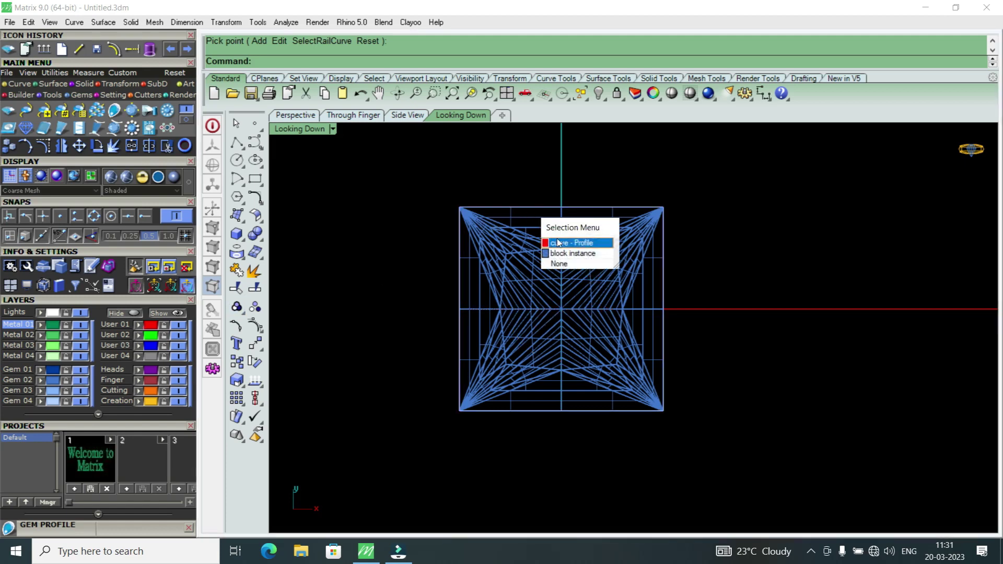
left_click(559, 245)
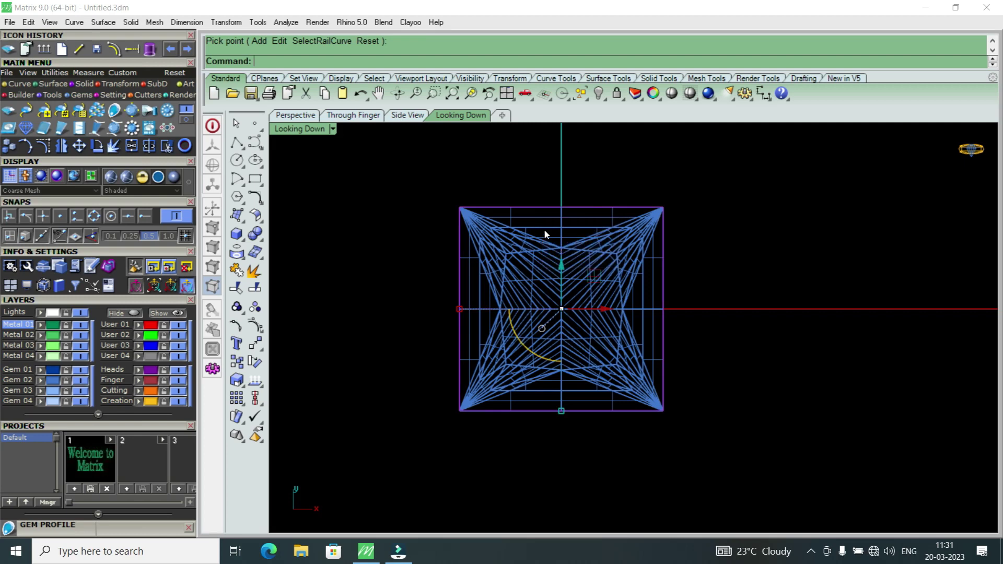
scroll(506, 208, "up", 1)
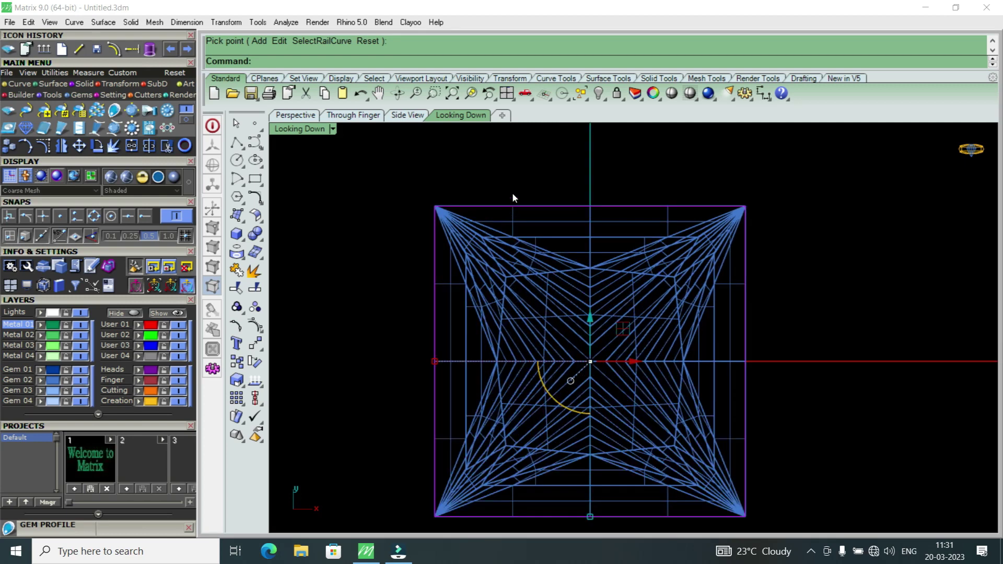
scroll(514, 189, "down", 1)
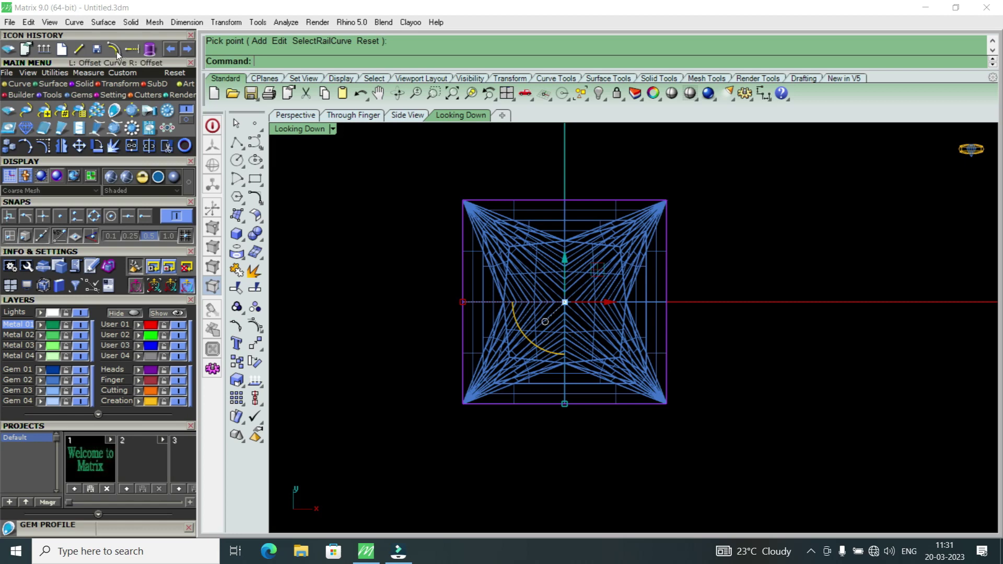
left_click(18, 85)
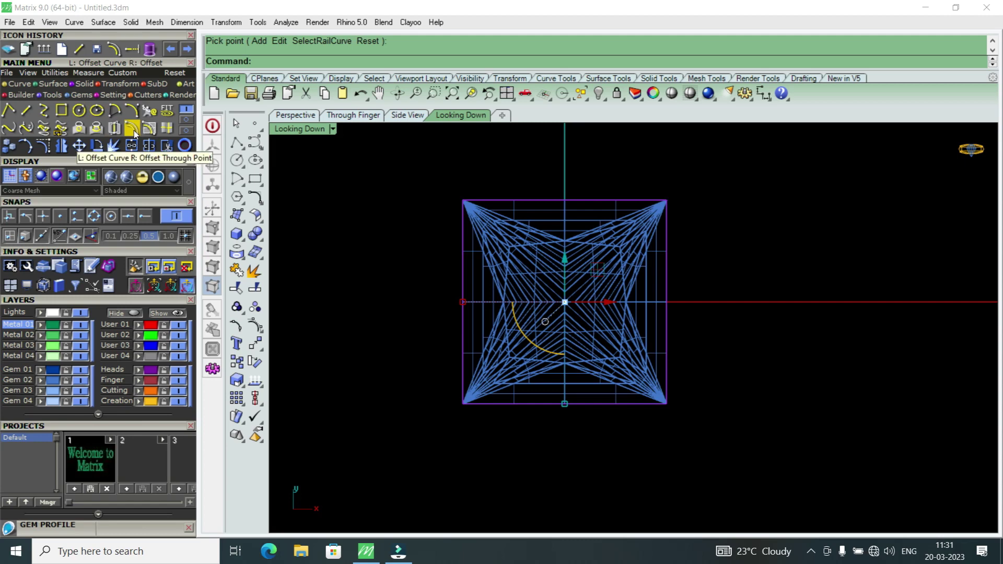
left_click(134, 132)
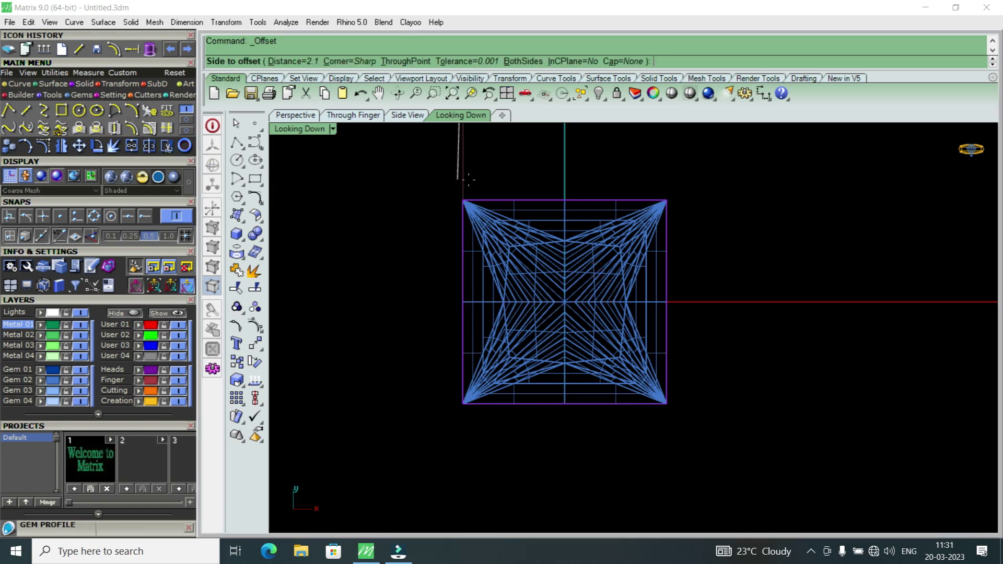
scroll(447, 341, "up", 3)
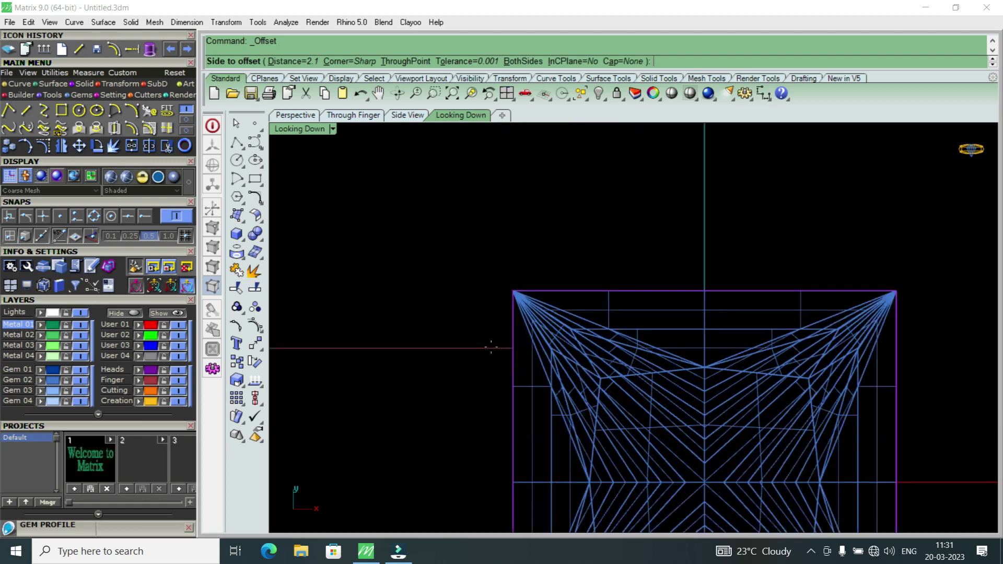
scroll(462, 351, "down", 5)
scroll(461, 351, "up", 2)
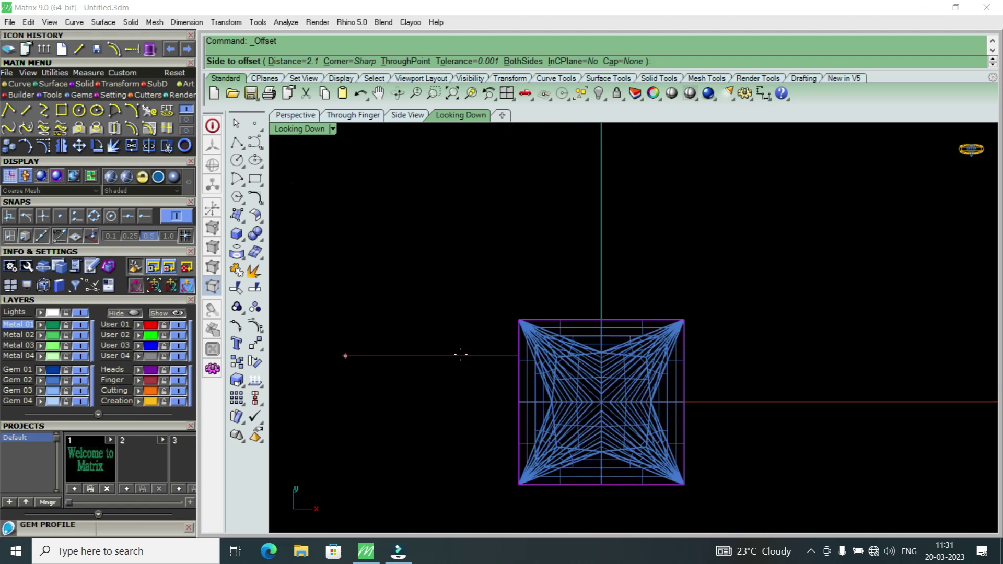
type("1")
key("Return")
left_click(461, 359)
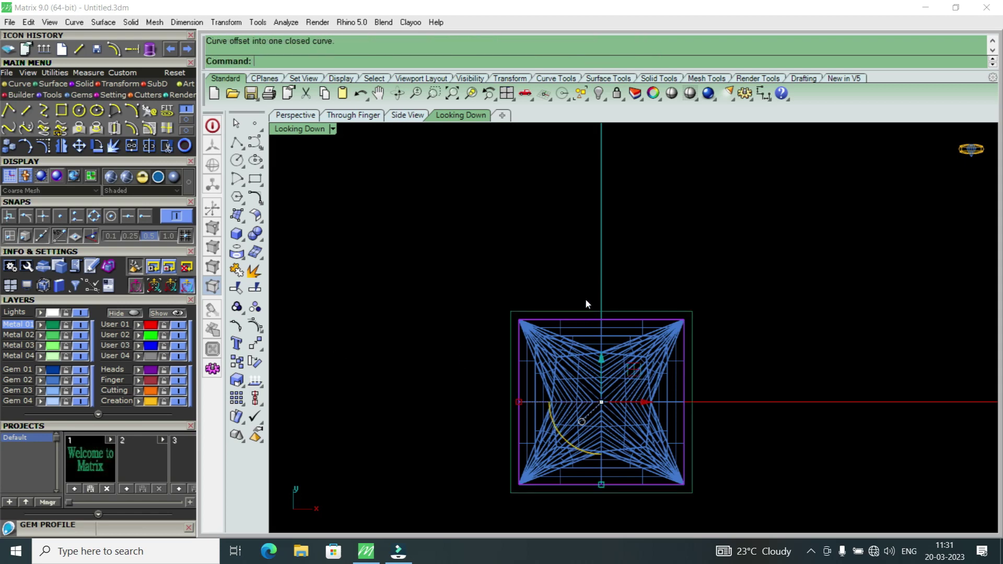
scroll(553, 342, "up", 1)
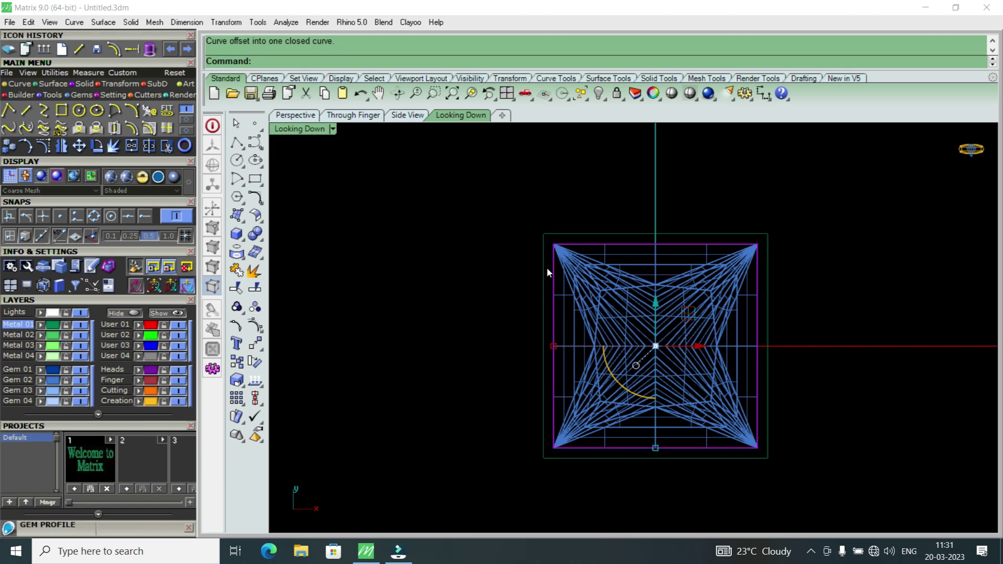
left_click(587, 242)
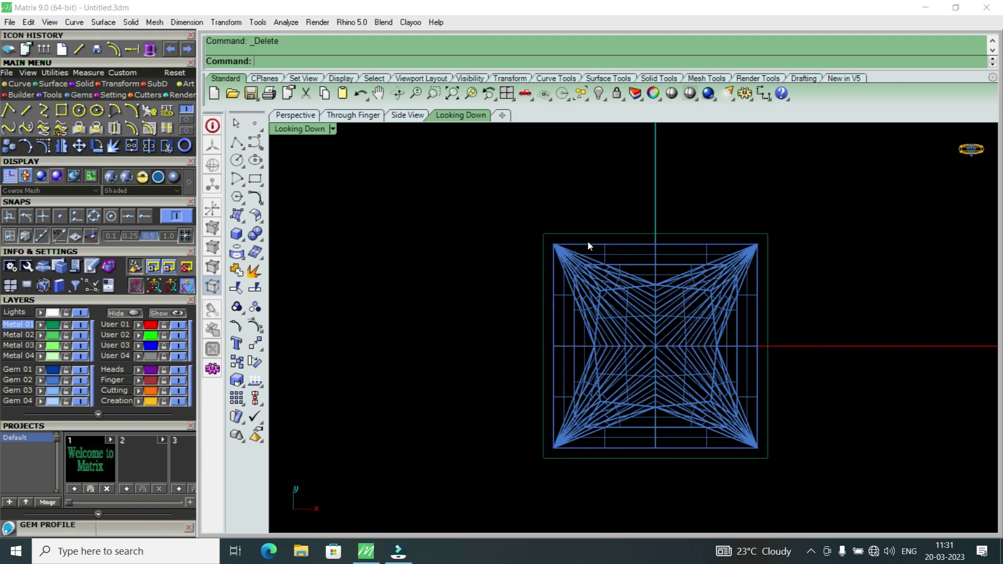
Try to offset the outer square curve inward by 0.65
left_click(588, 233)
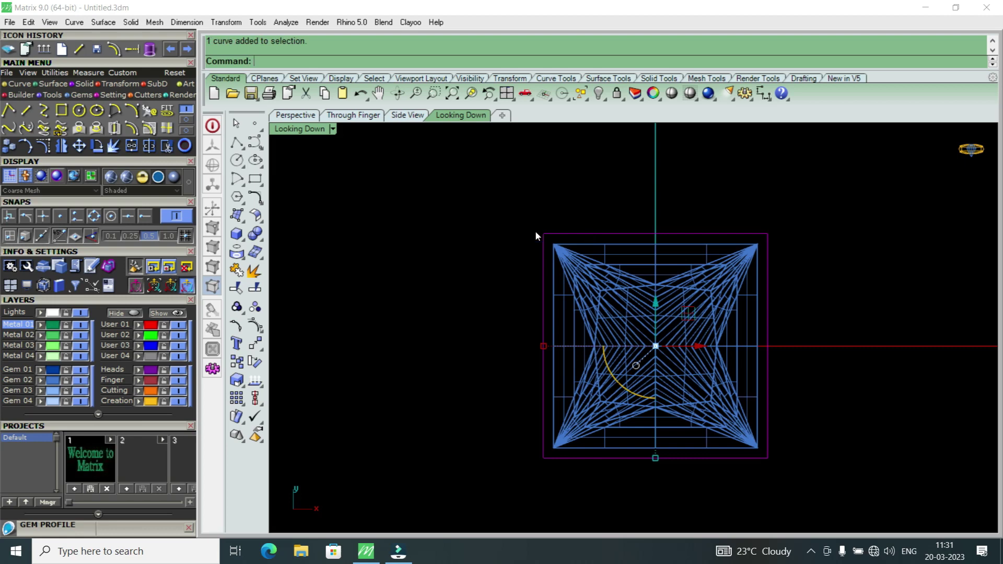
left_click(132, 129)
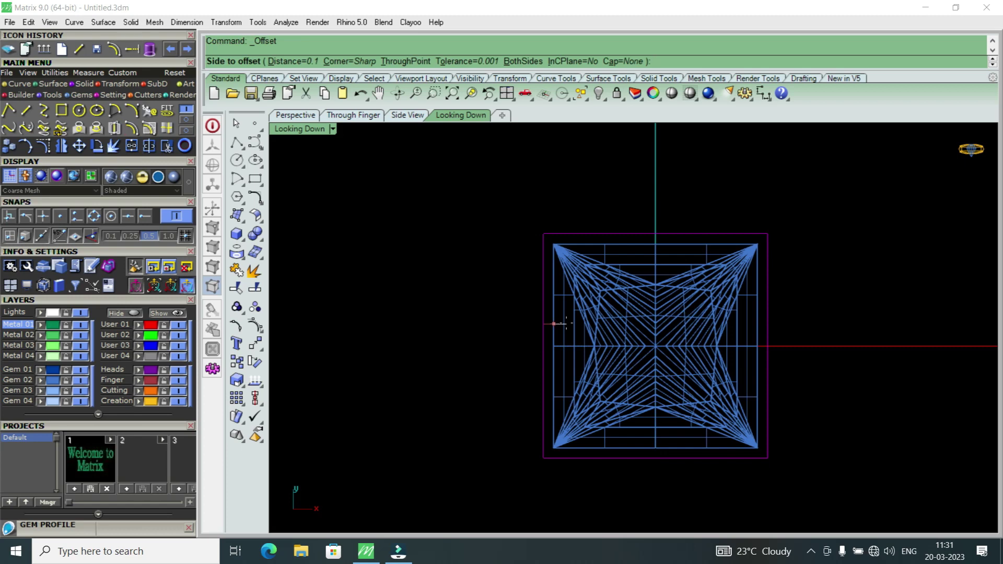
type(".65")
key("Return")
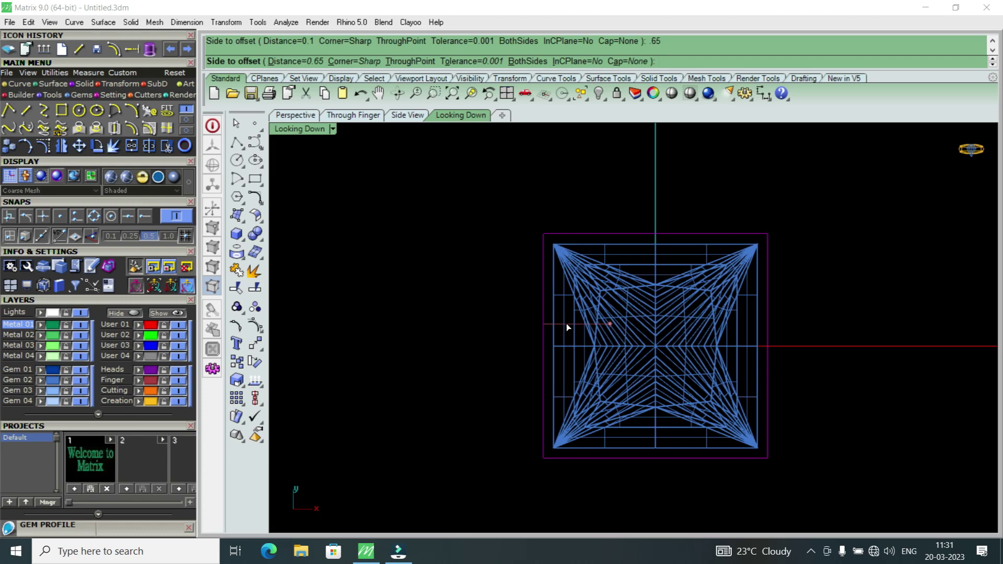
left_click(567, 325)
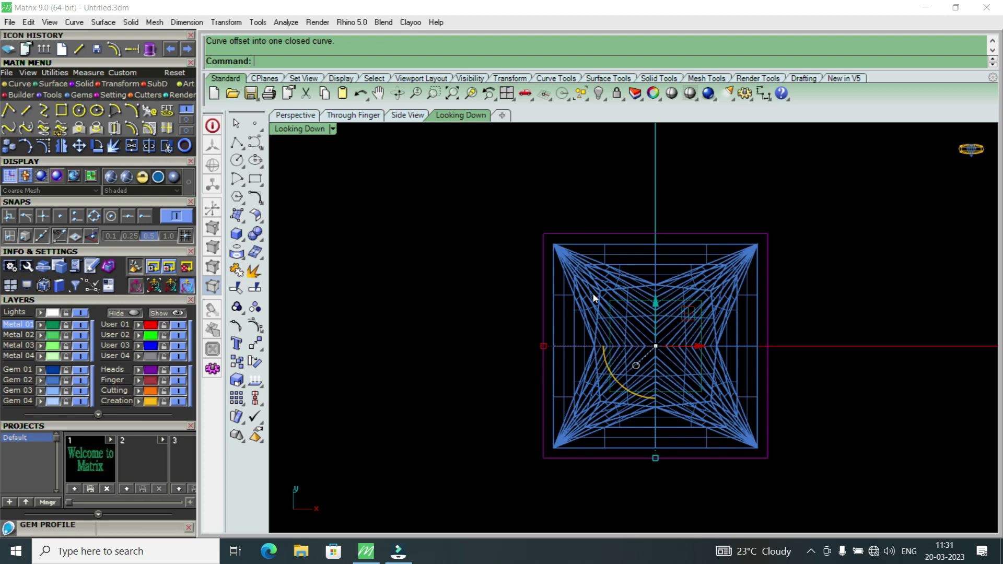
Compare the gem with and without the inner offset square, ending with the inward offset undone
key("ctrl+z")
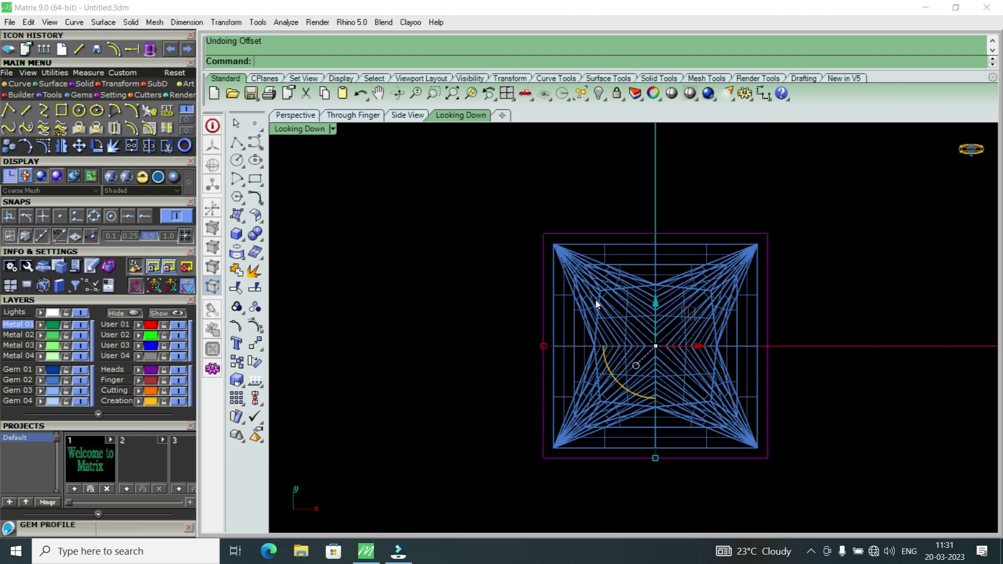
key("ctrl+y")
scroll(613, 307, "up", 3)
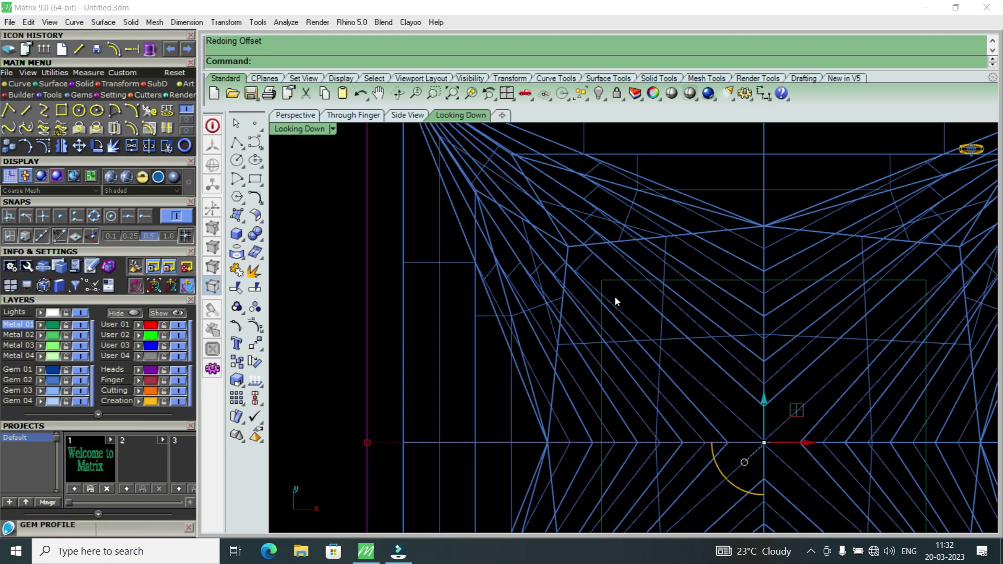
left_click(610, 284)
scroll(610, 283, "down", 3)
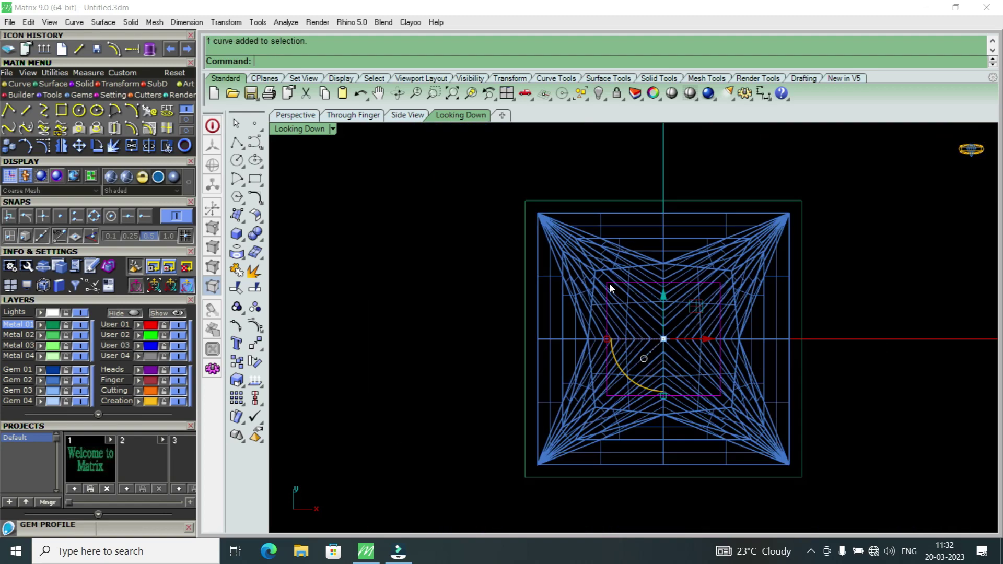
key("ctrl+z")
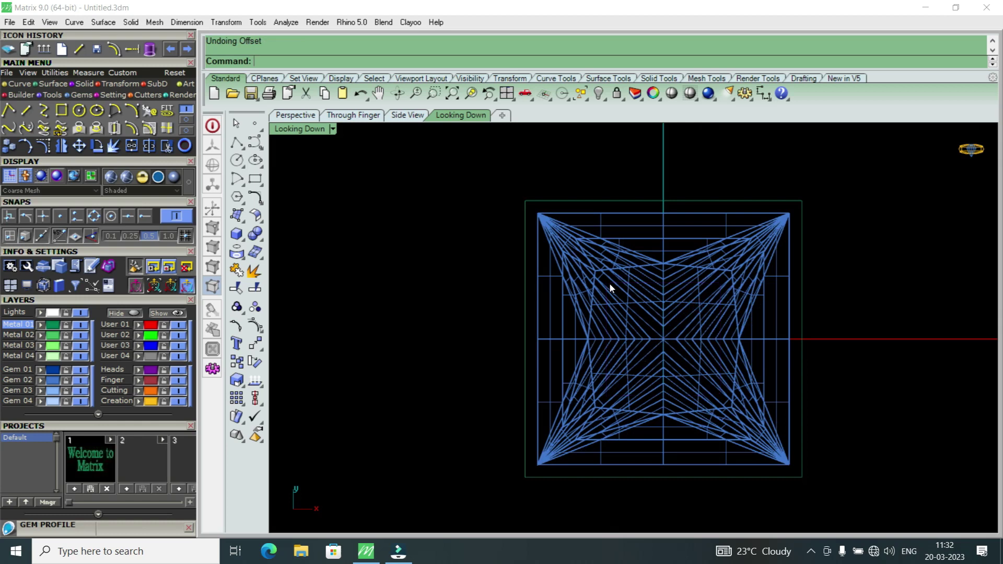
Offset the outer square curve inward by 0.6 with sharp corners and select both square curves
left_click(527, 249)
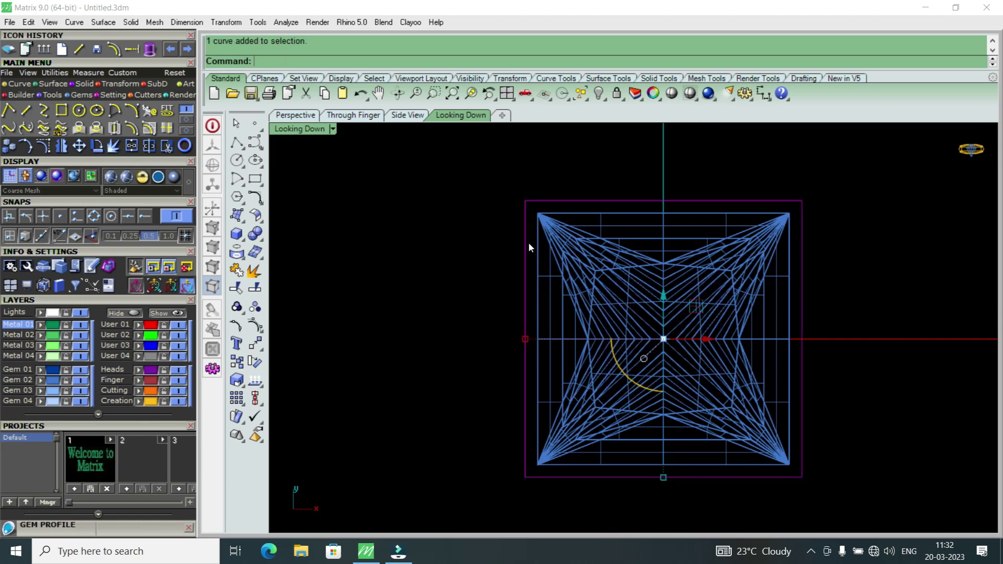
left_click(136, 131)
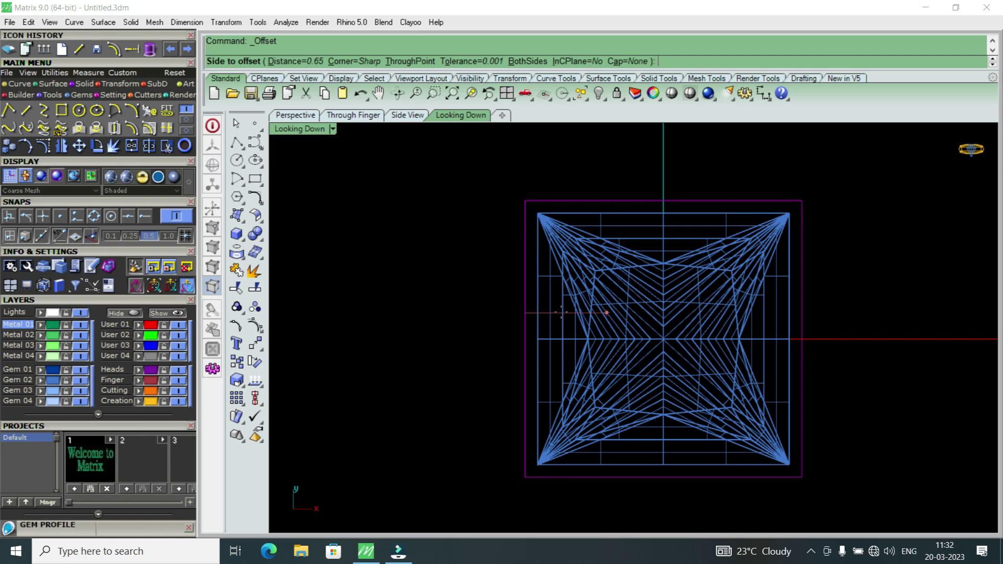
type(".6")
key("Return")
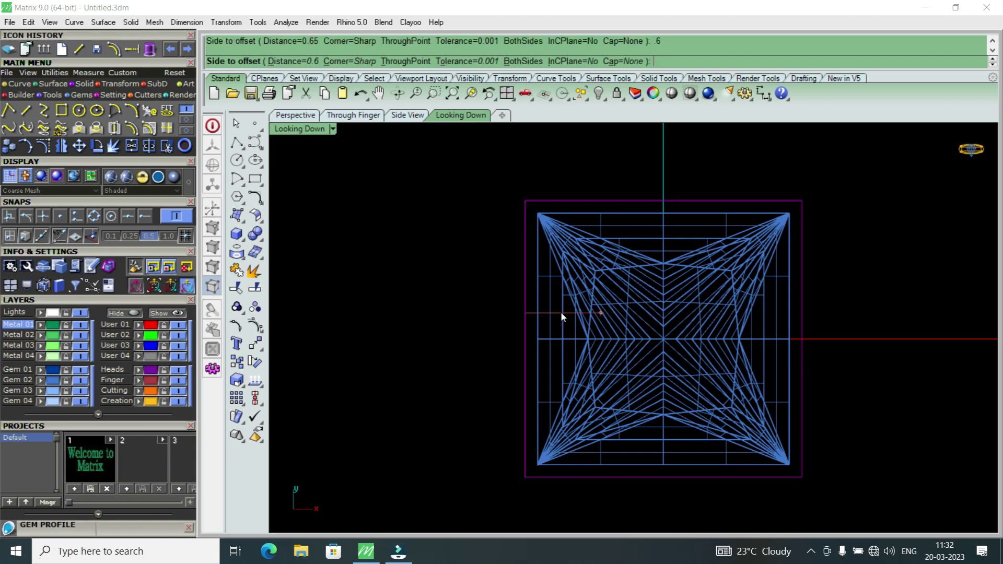
left_click(561, 313)
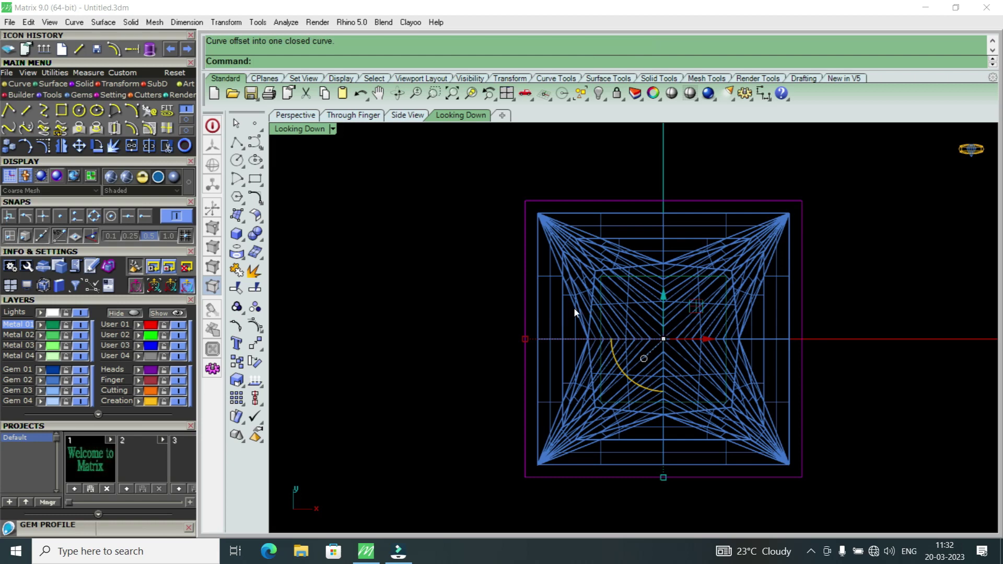
scroll(603, 307, "up", 2)
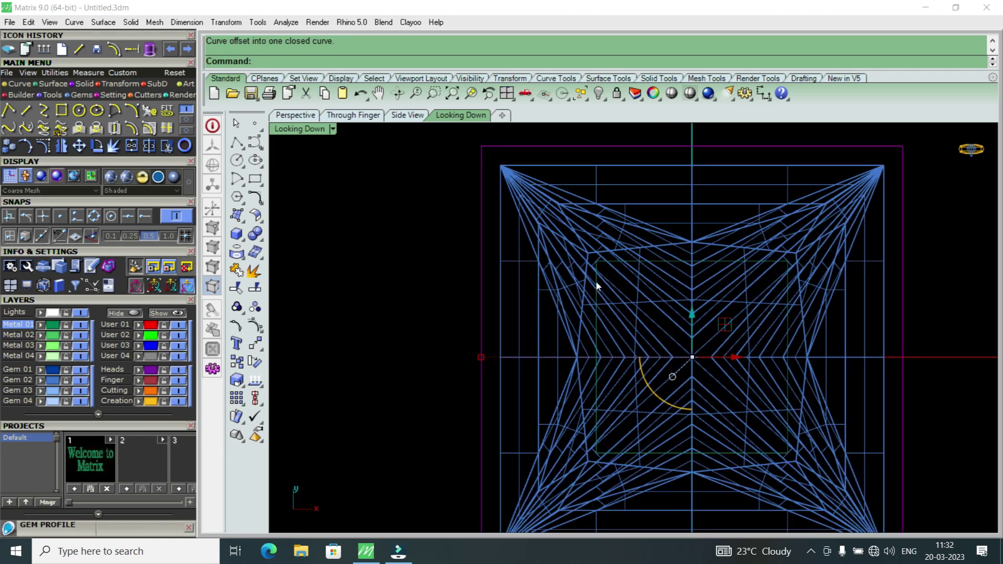
left_click(598, 285)
scroll(599, 285, "down", 3)
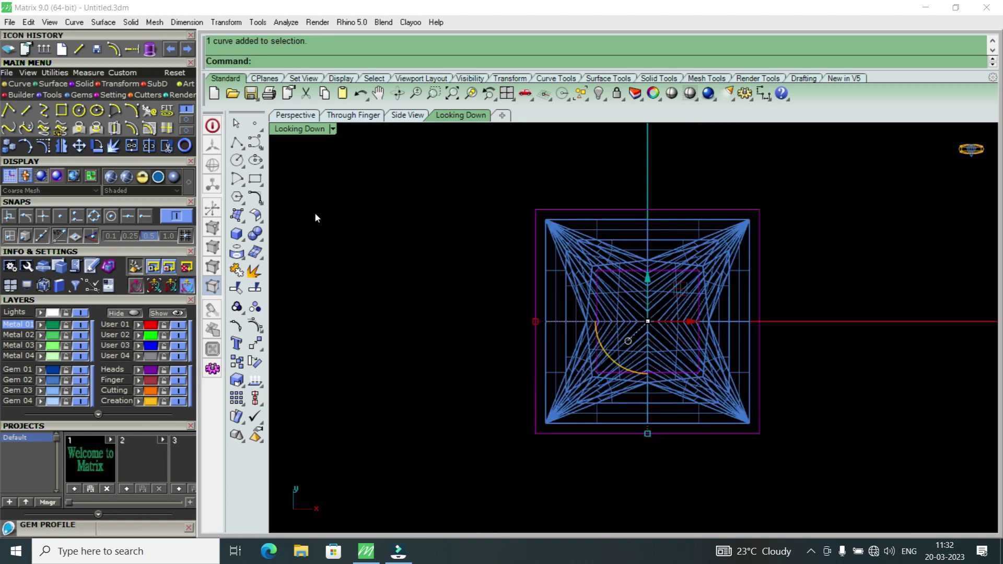
Try to extrude both square curves straight as a solid by a distance of -2.5
double_click(319, 130)
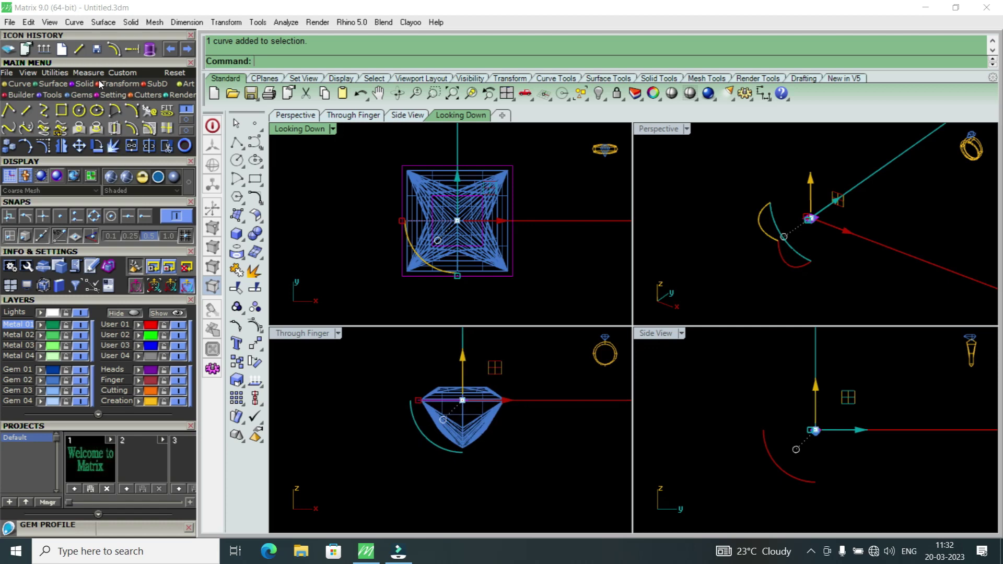
left_click(130, 22)
mouse_move(174, 322)
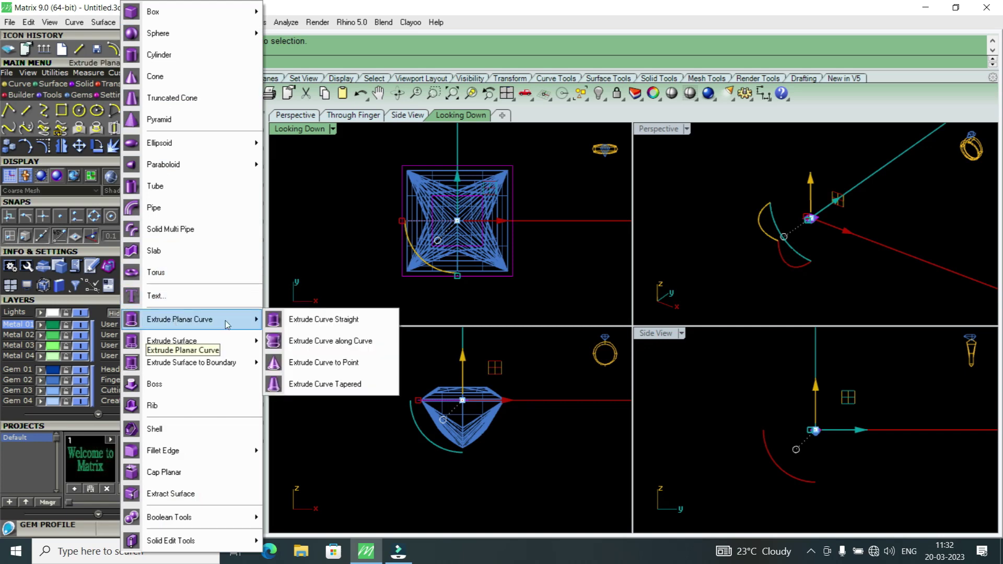
left_click(315, 320)
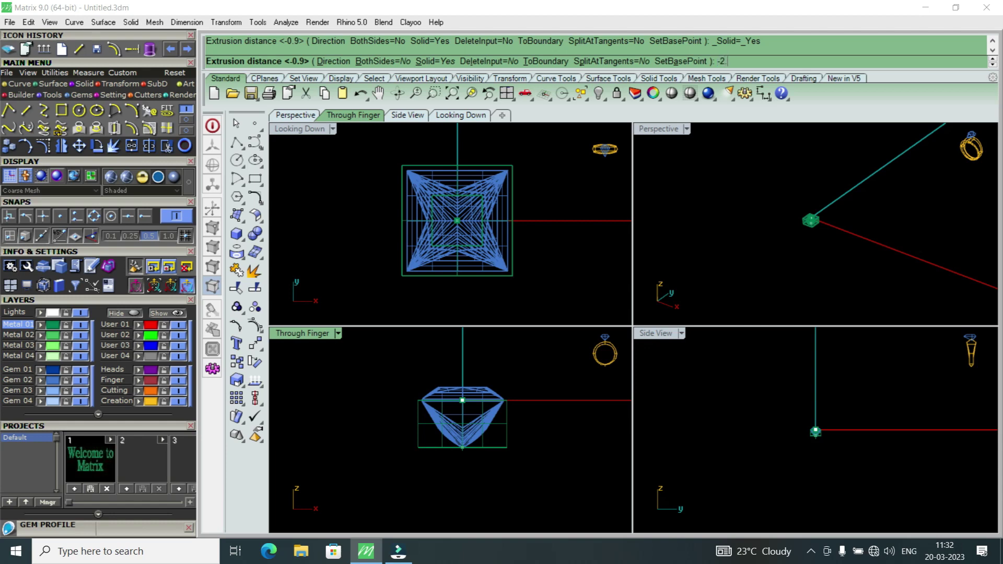
key("Return")
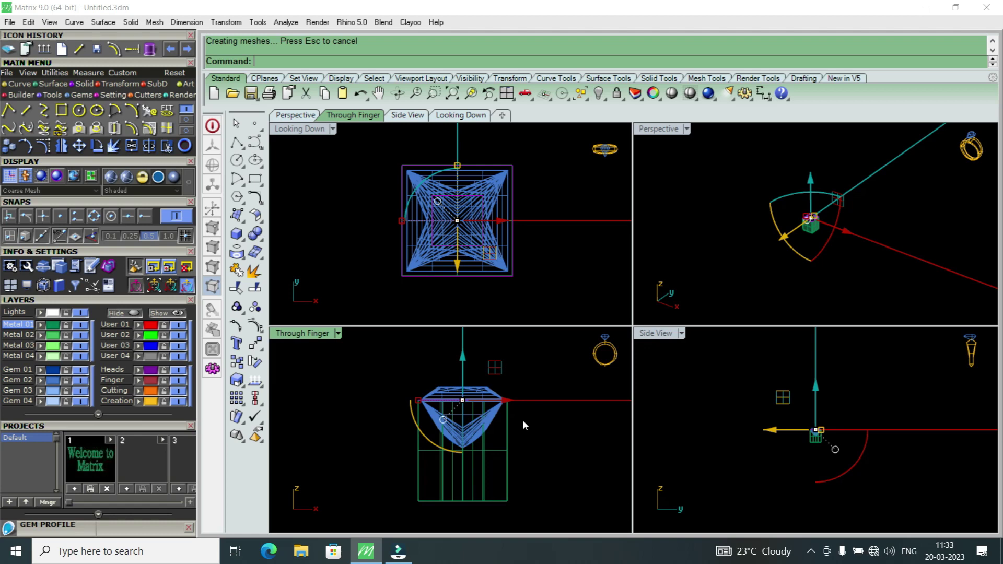
key("ctrl+z")
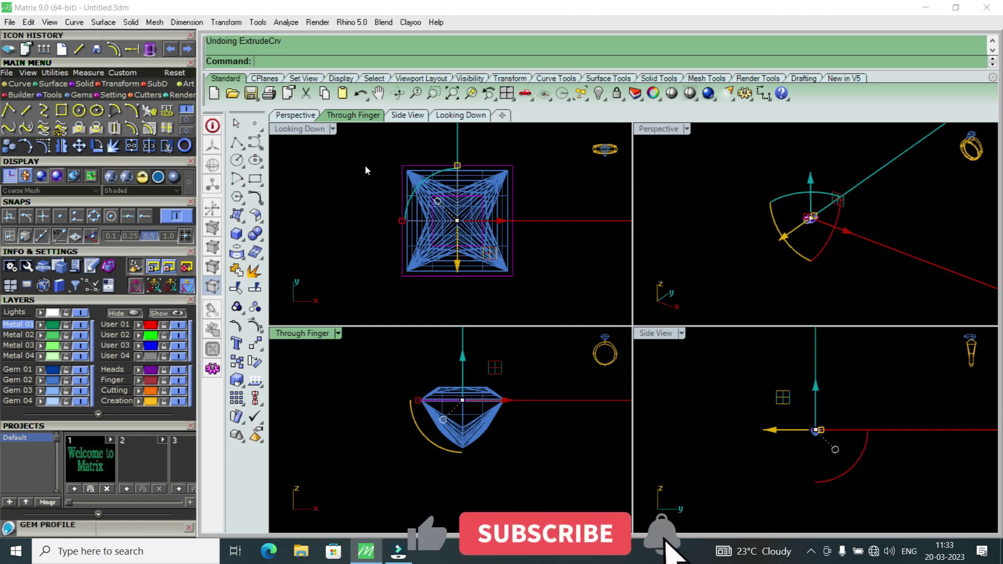
Extrude both square curves straight down as a solid by a distance of -2
left_click(150, 51)
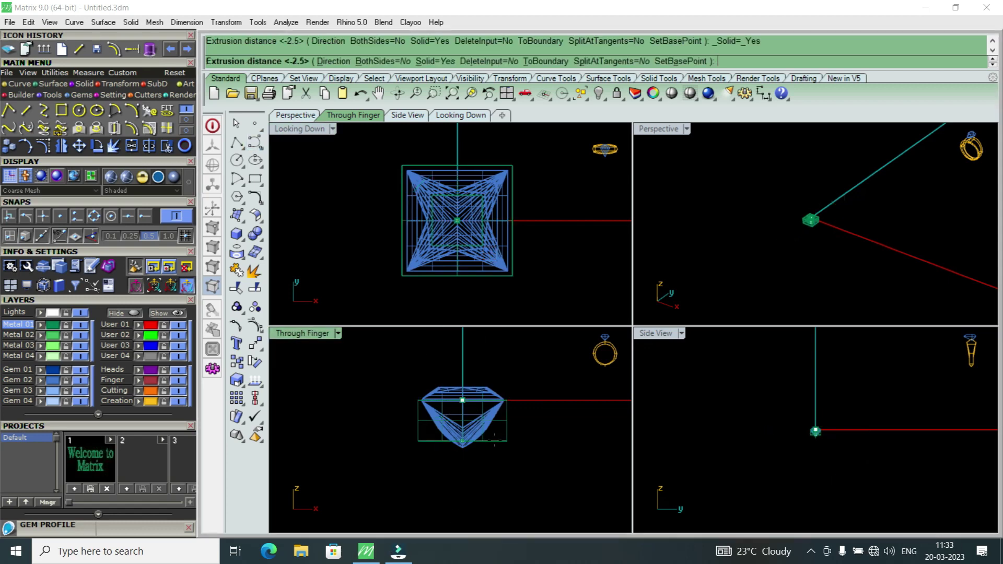
type("-2")
key("Return")
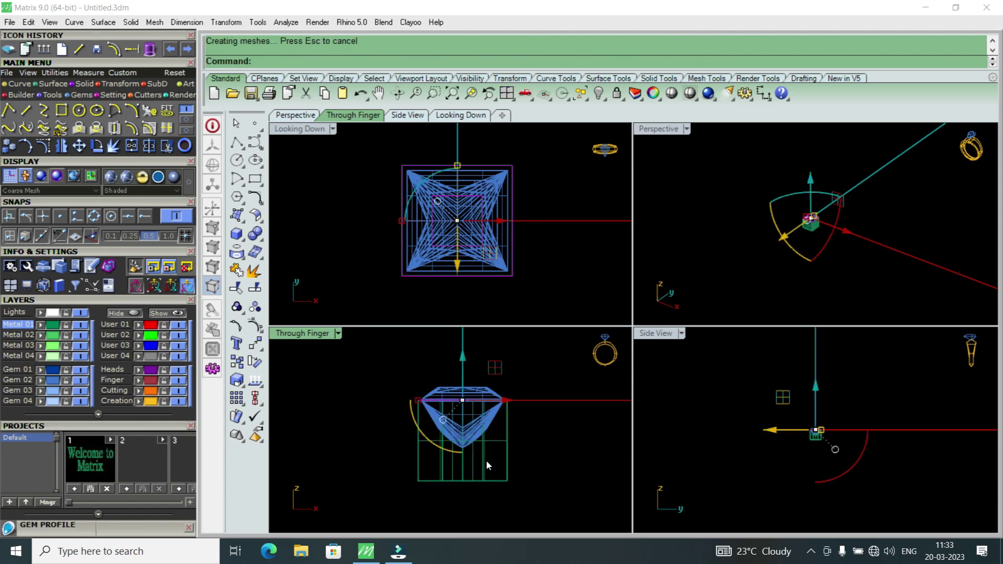
scroll(831, 431, "up", 6)
left_click(824, 429)
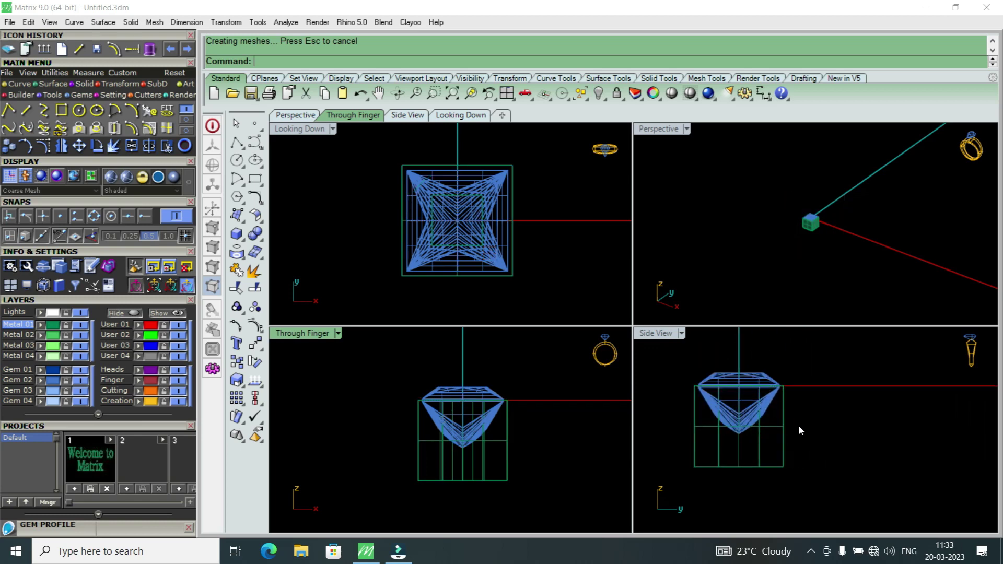
Add a vertical dimension for the extruded block's height in the side view
left_click(763, 94)
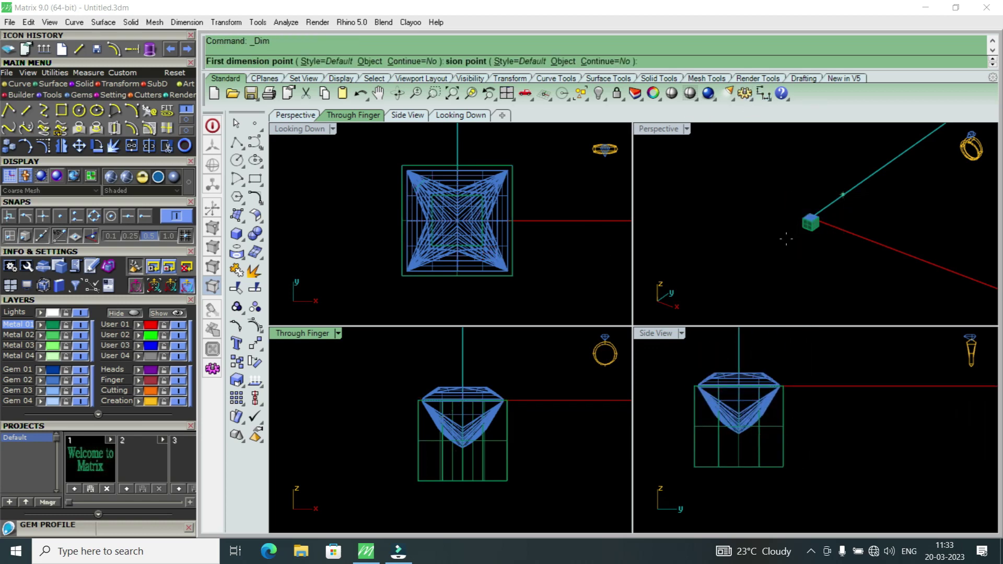
left_click(144, 216)
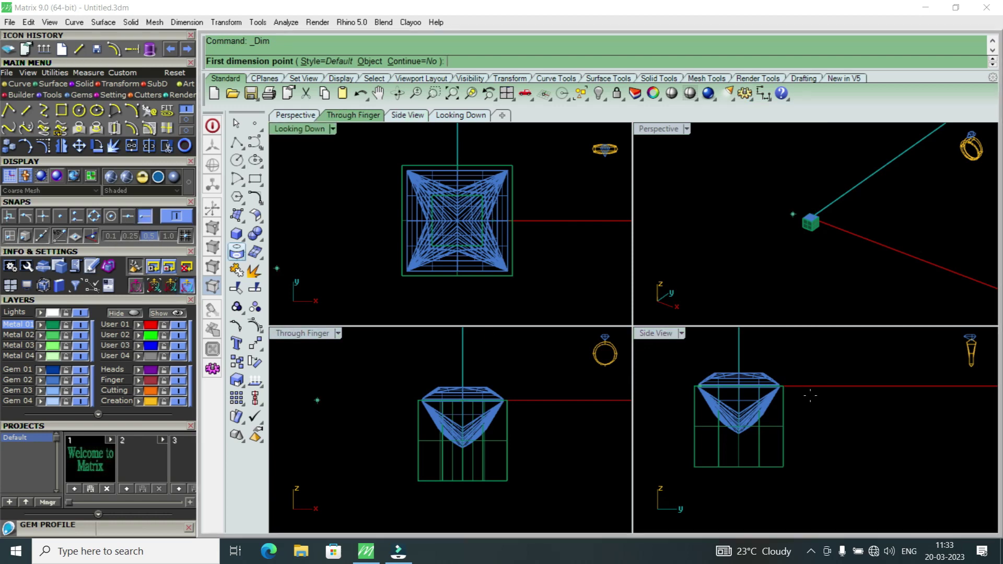
left_click(789, 388)
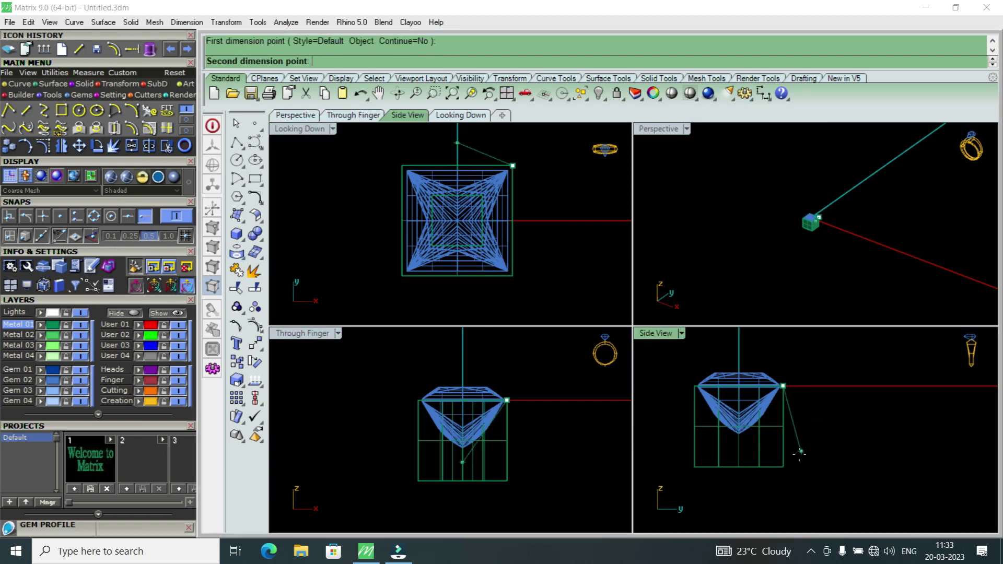
left_click(787, 464)
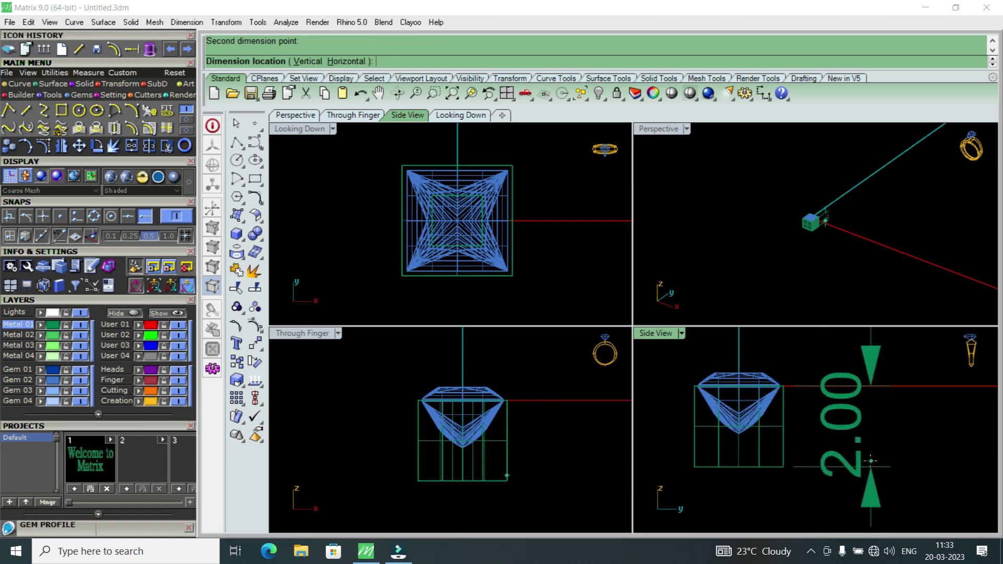
left_click(893, 444)
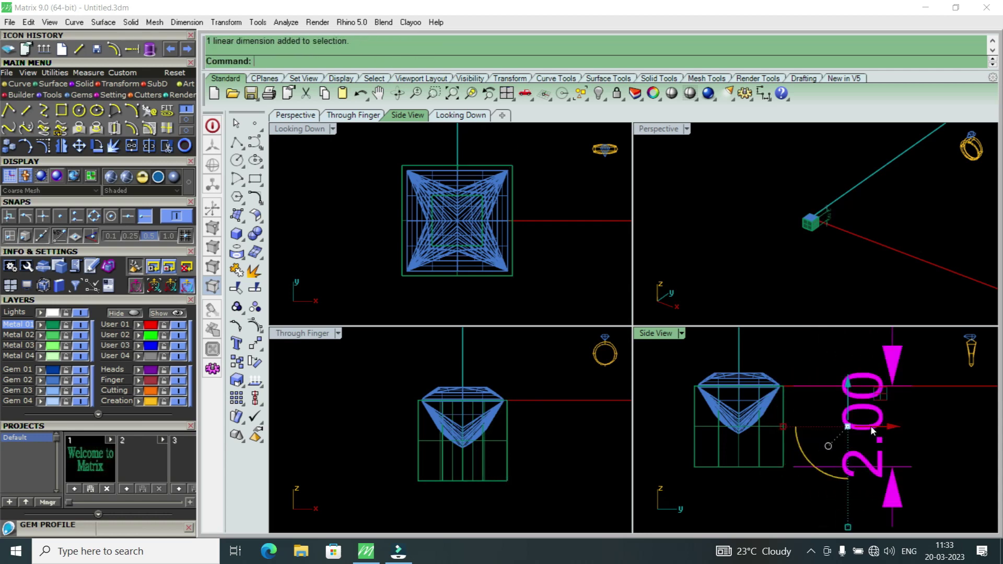
Move the height dimension farther away from the block in the side view
left_click(870, 425)
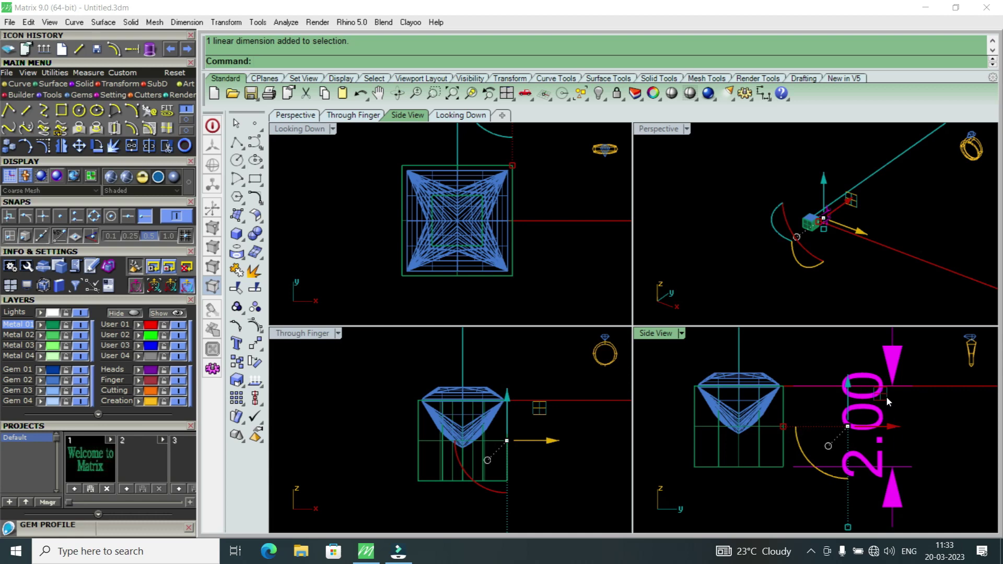
scroll(894, 407, "down", 2)
scroll(865, 415, "down", 3)
left_click_drag(851, 415, 877, 413)
scroll(786, 416, "up", 3)
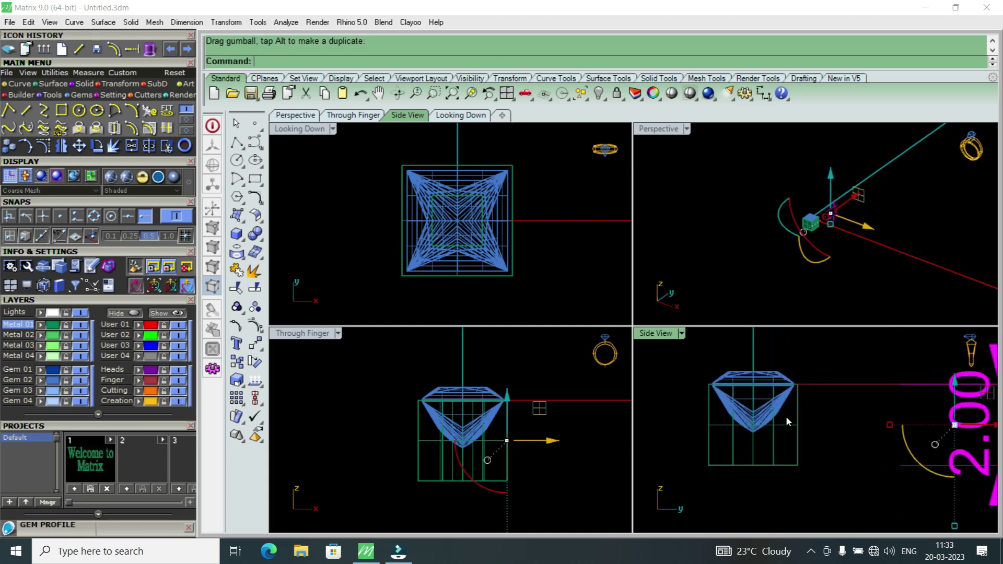
key("Escape")
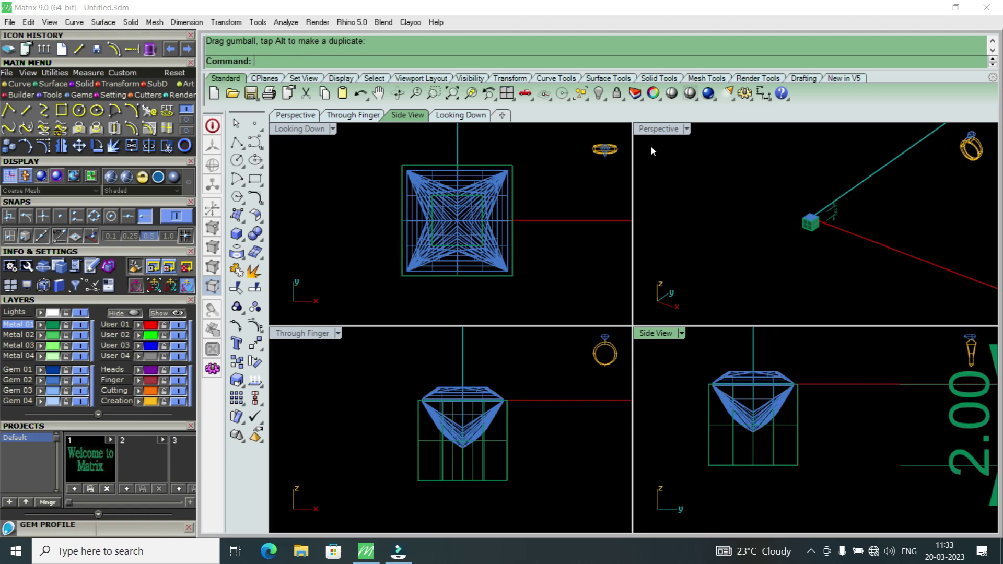
Hide the Gem 02 layer in a maximized perspective view and examine the square opening through the block
left_click(675, 131)
double_click(675, 131)
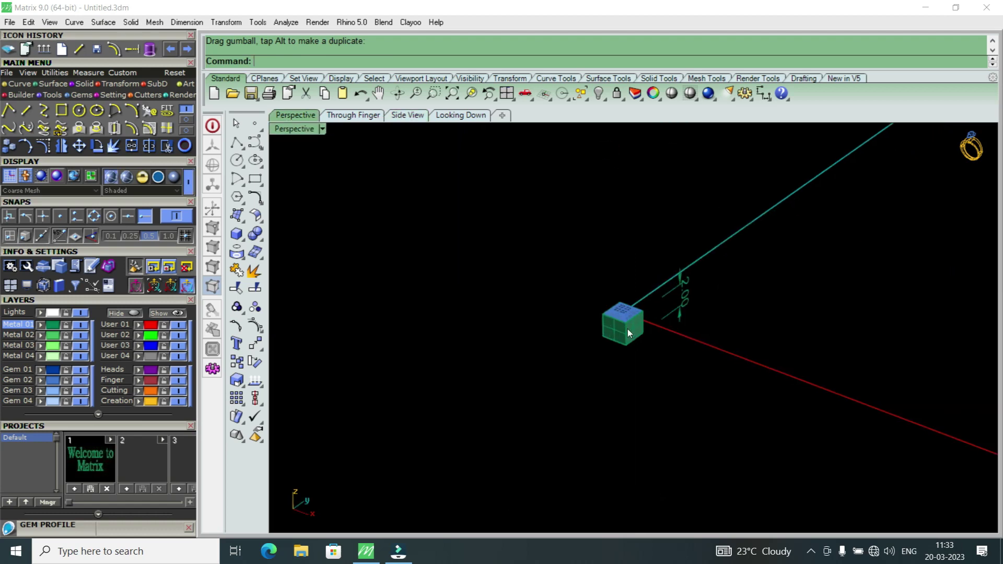
scroll(619, 324, "up", 6)
left_click(80, 381)
left_click(80, 381)
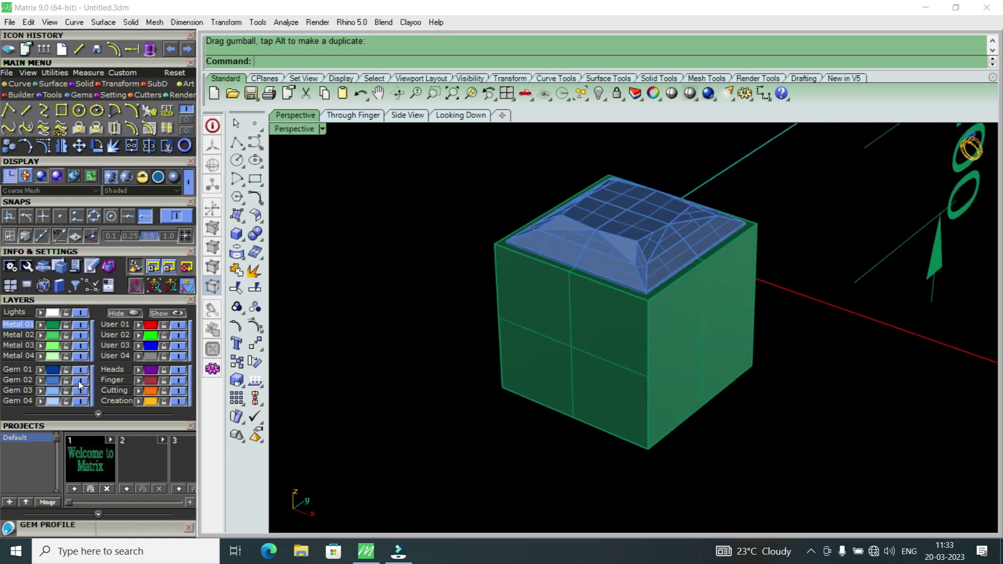
left_click(80, 381)
right_click_drag(550, 311, 572, 333)
scroll(615, 189, "up", 5)
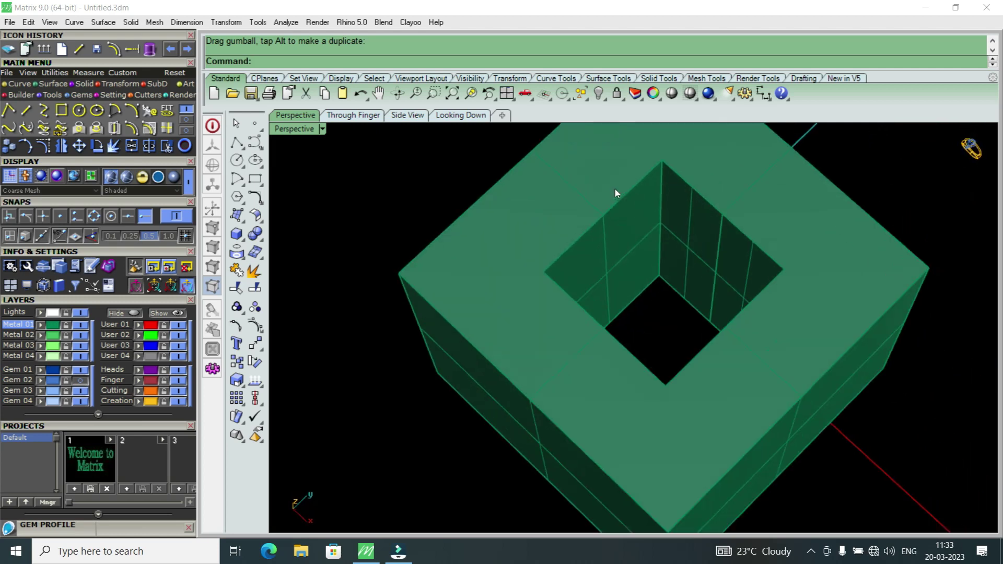
left_click(81, 382)
left_click(81, 382)
right_click_drag(597, 326, 627, 230)
scroll(628, 228, "down", 4)
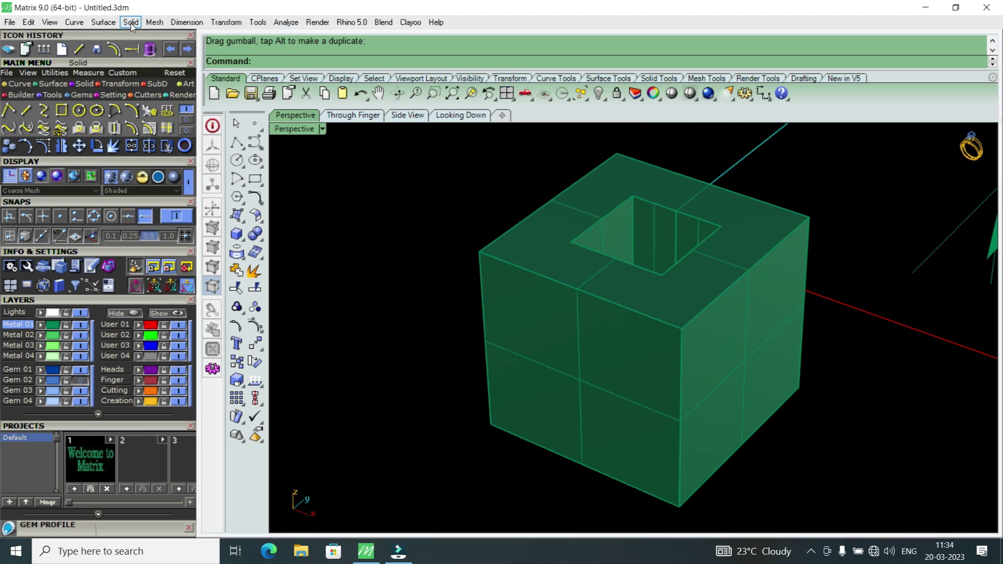
Chamfer the four top edges of the block's square opening with a chamfer distance of 0.5
left_click(131, 23)
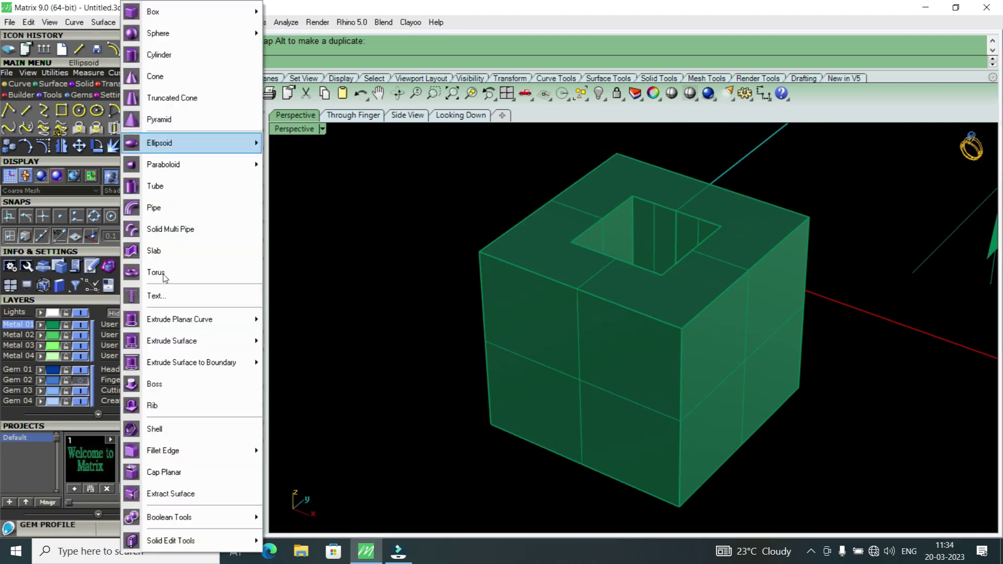
mouse_move(185, 449)
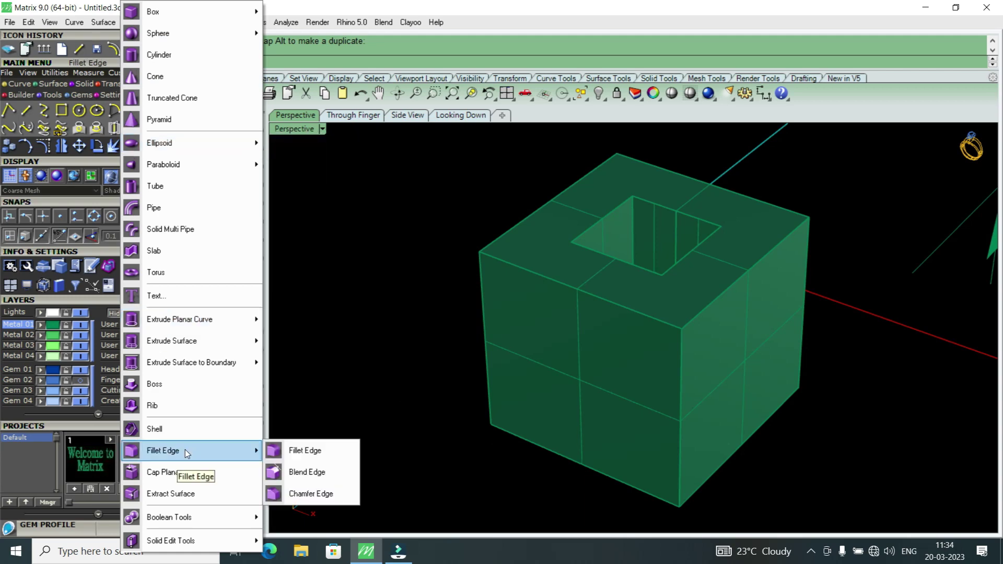
left_click(314, 499)
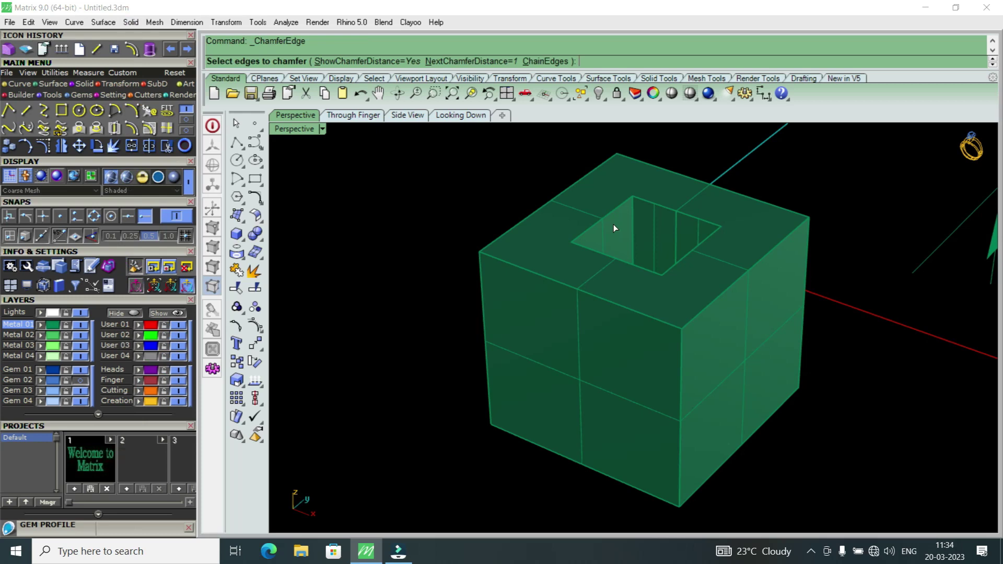
scroll(614, 224, "up", 3)
scroll(613, 220, "down", 2)
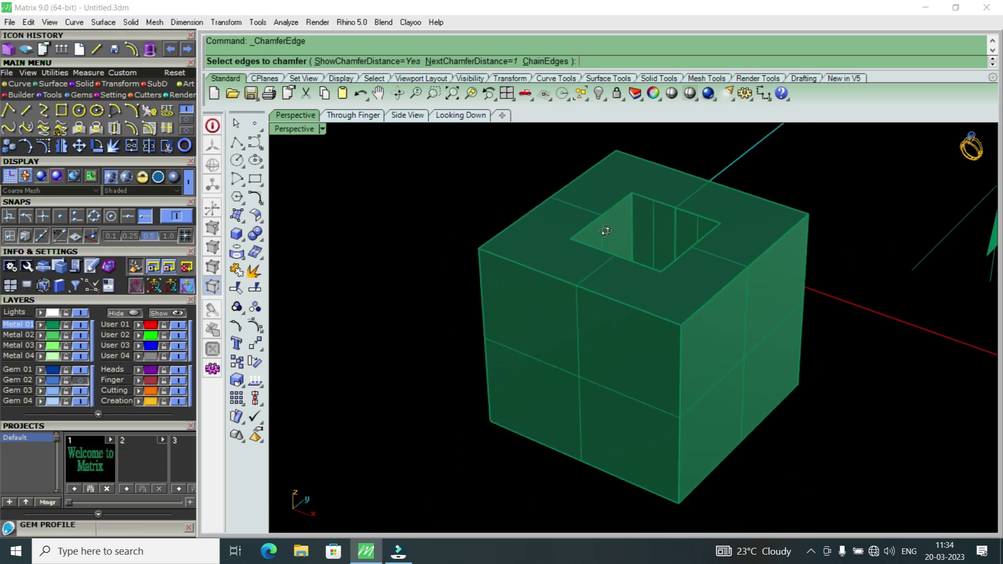
right_click_drag(601, 224, 607, 251)
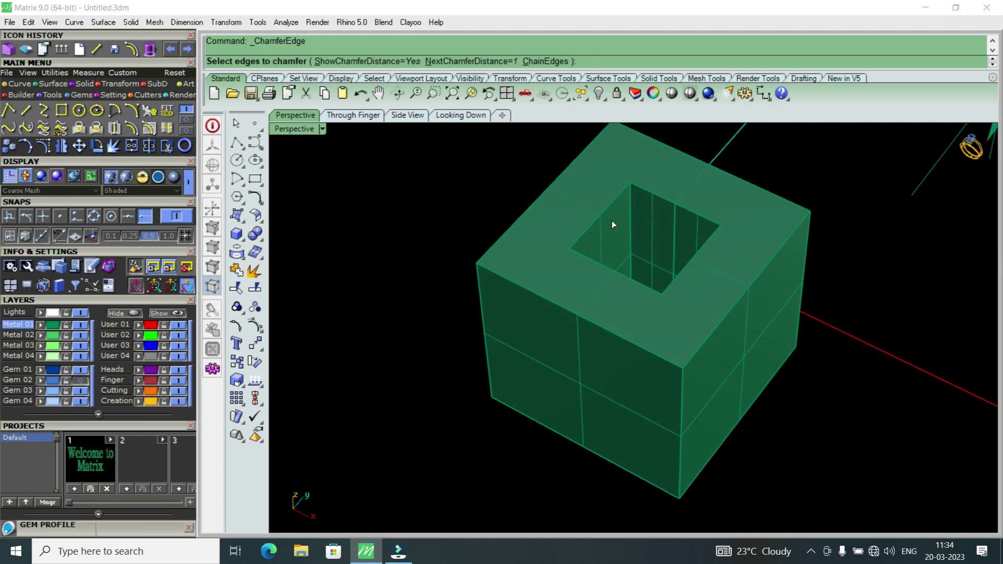
type(".5")
key("Return")
scroll(613, 221, "up", 2)
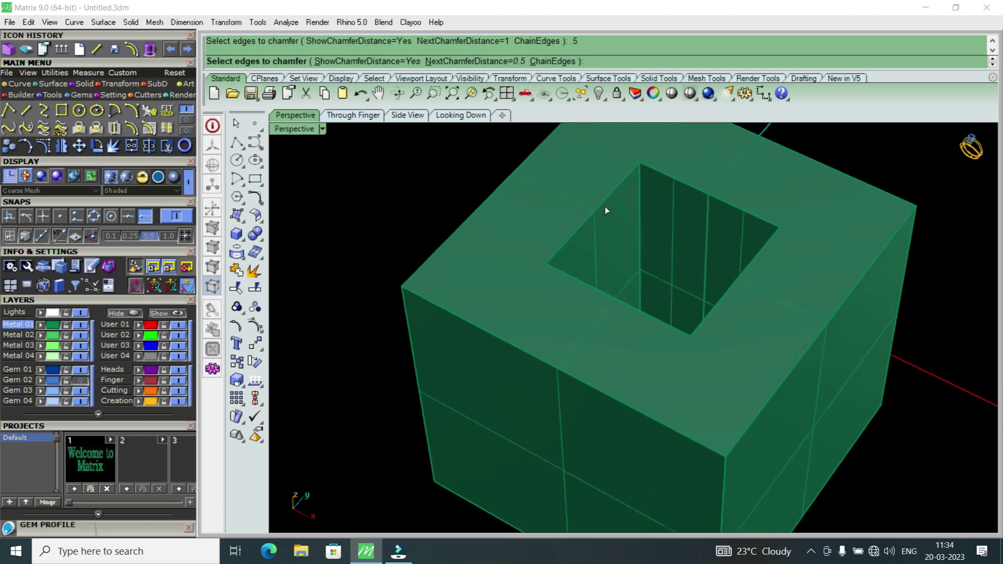
left_click(605, 202)
left_click(623, 300)
left_click(705, 318)
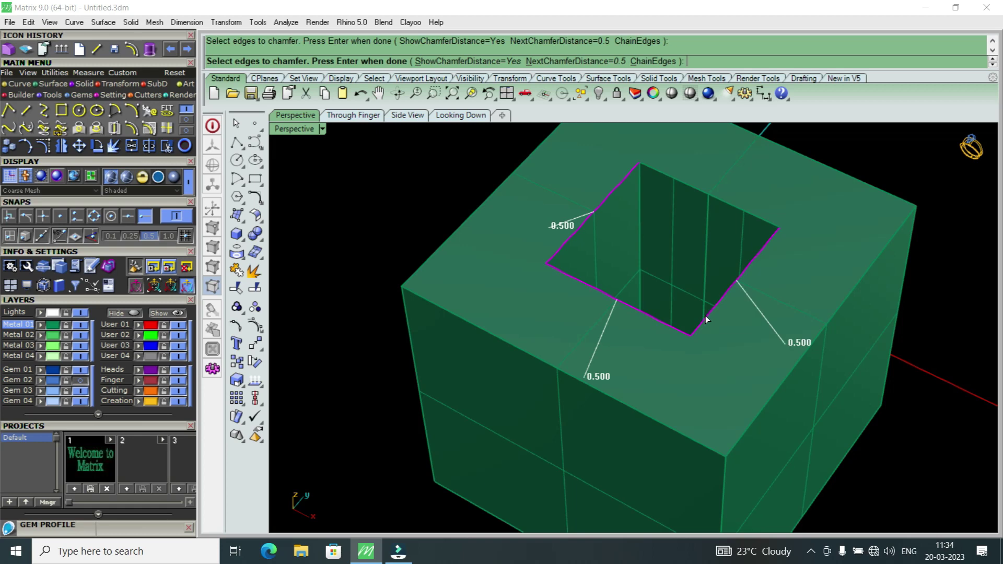
left_click(734, 209)
left_click(697, 190)
key("Return")
key("Return")
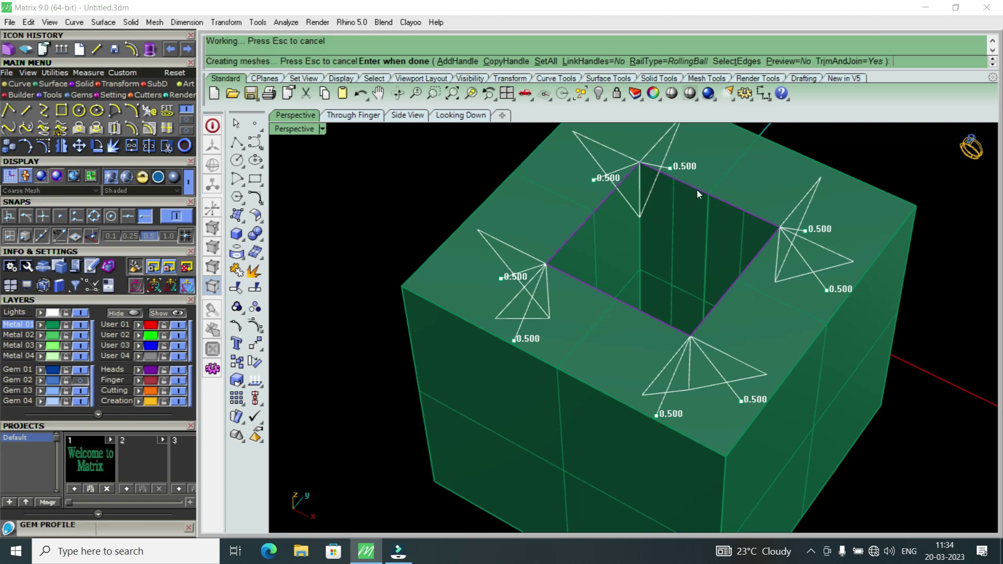
right_click_drag(697, 190, 721, 359)
scroll(674, 226, "down", 3)
scroll(559, 240, "up", 5)
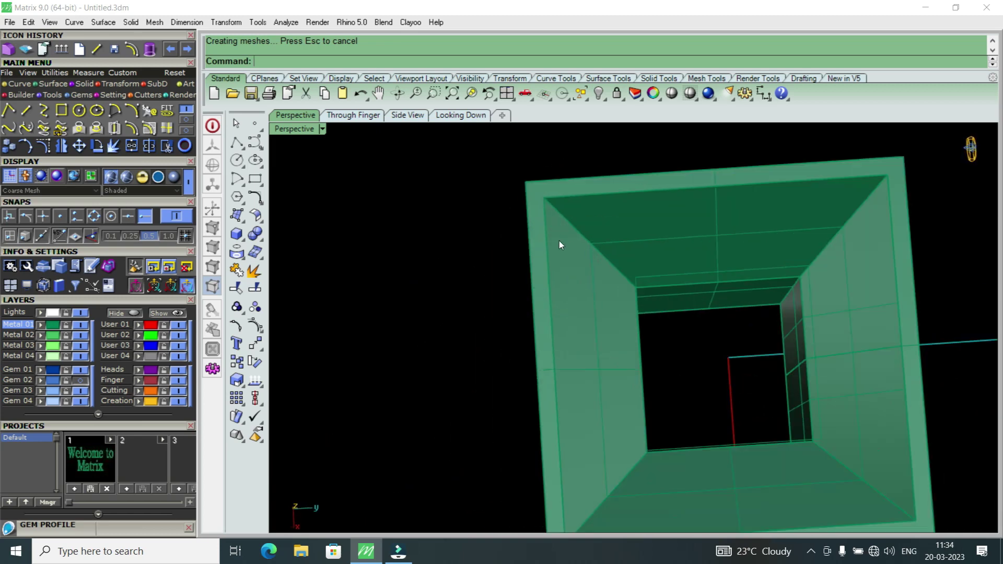
Examine the chamfered seat, the rim and the underside of the square block from above, the side and below
scroll(575, 214, "up", 2)
scroll(585, 229, "down", 2)
scroll(569, 298, "up", 5)
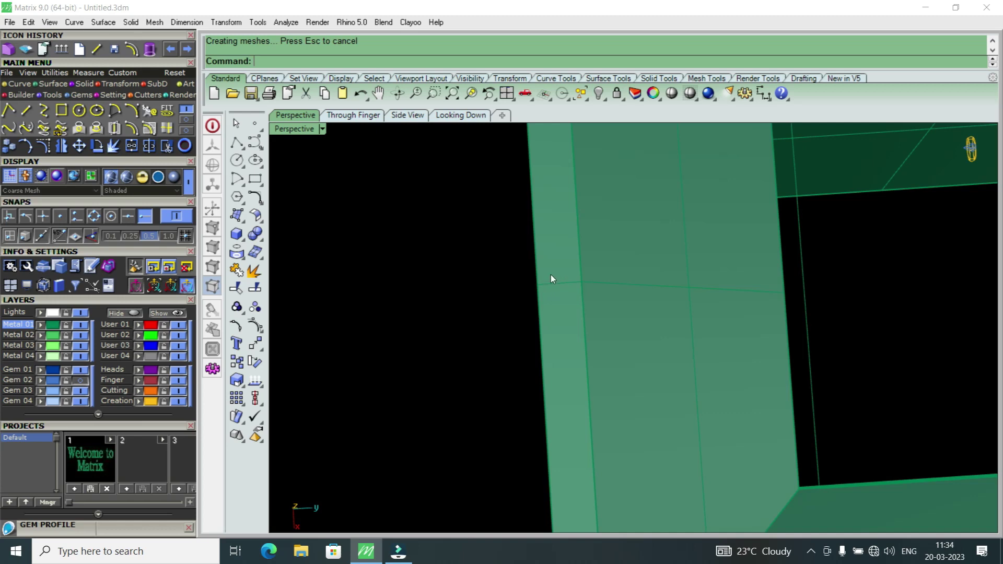
scroll(585, 279, "down", 4)
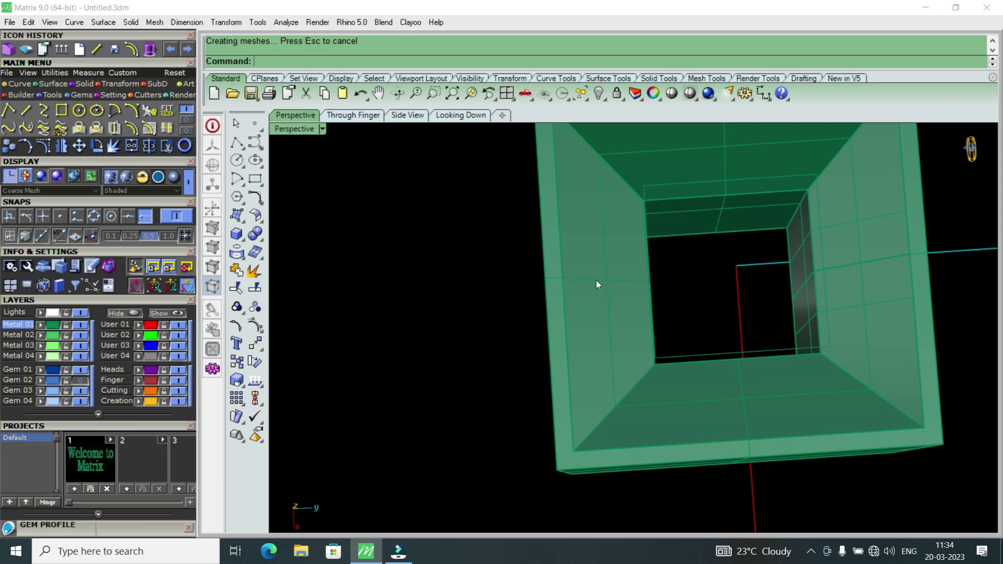
right_click_drag(626, 362, 648, 277)
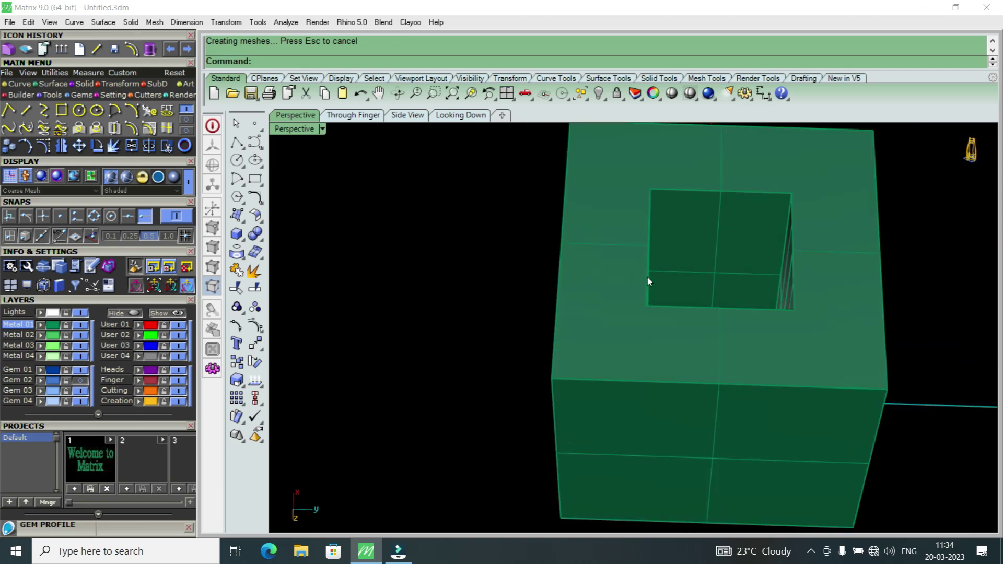
scroll(642, 255, "down", 2)
right_click_drag(644, 253, 656, 416)
scroll(625, 355, "up", 2)
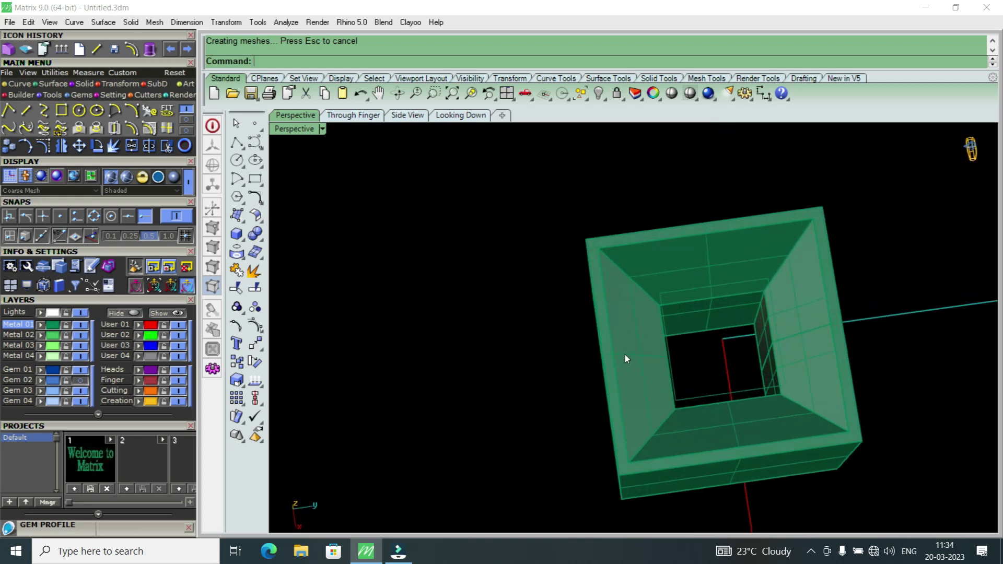
scroll(651, 369, "up", 3)
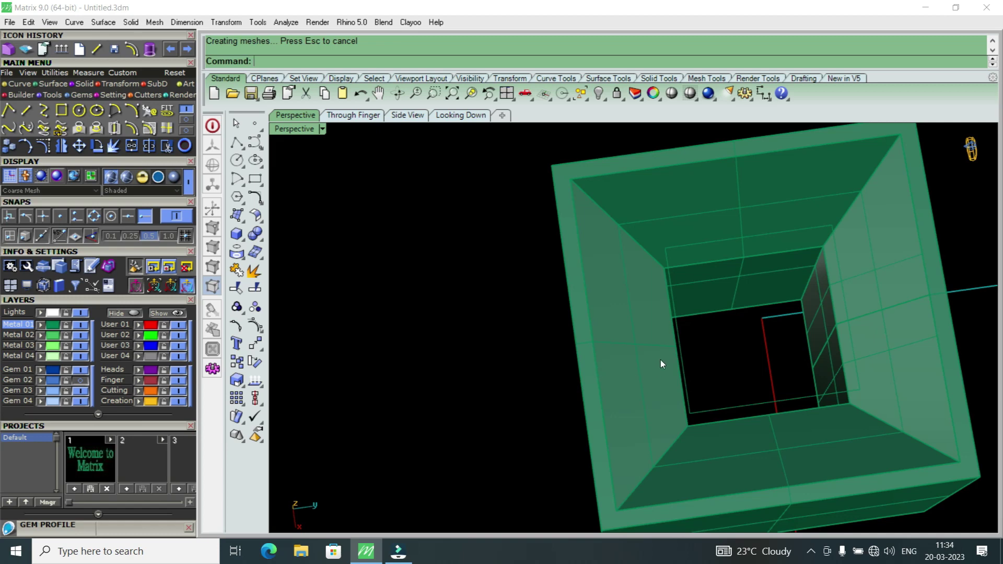
scroll(569, 369, "up", 4)
right_click_drag(594, 358, 583, 233)
scroll(607, 311, "down", 4)
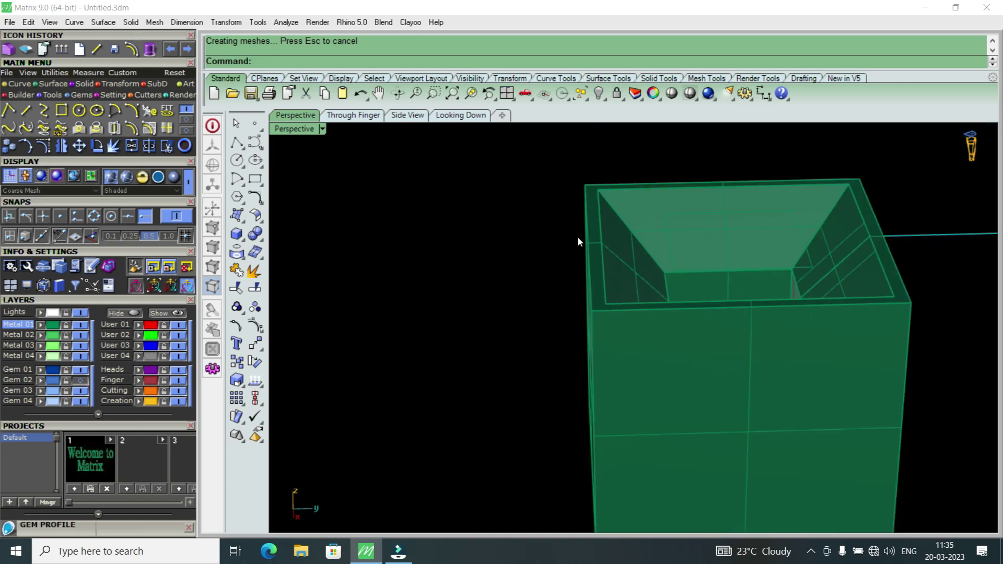
scroll(578, 240, "up", 4)
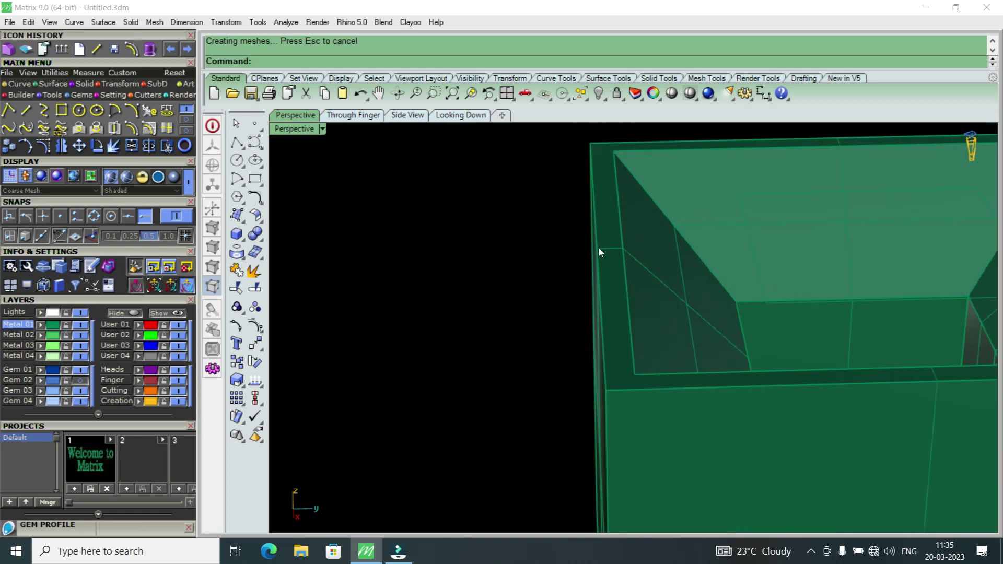
scroll(599, 253, "down", 4)
right_click_drag(627, 272, 607, 365)
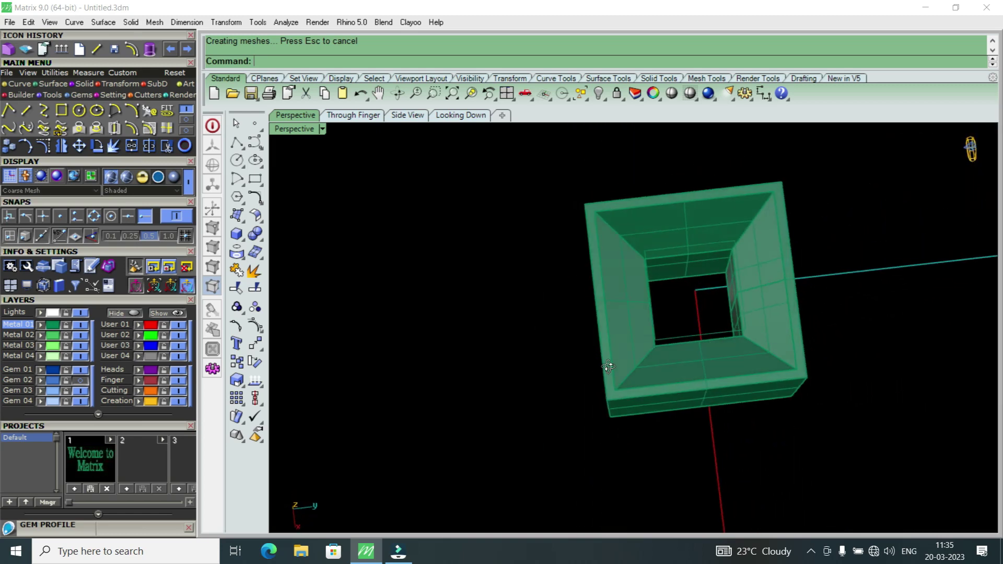
Show the Gem 02 layer again and maximize the looking-down view
left_click(81, 380)
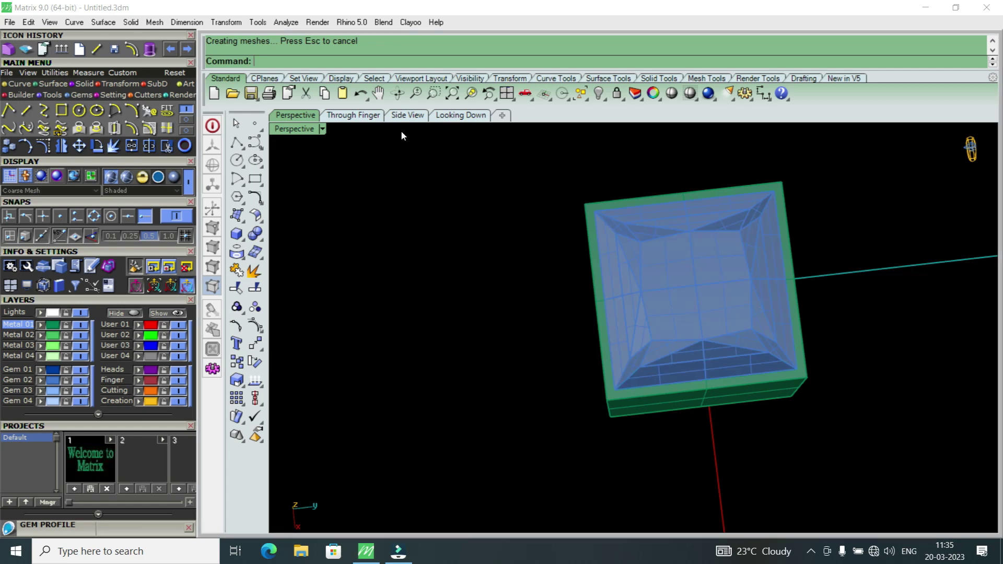
double_click(308, 130)
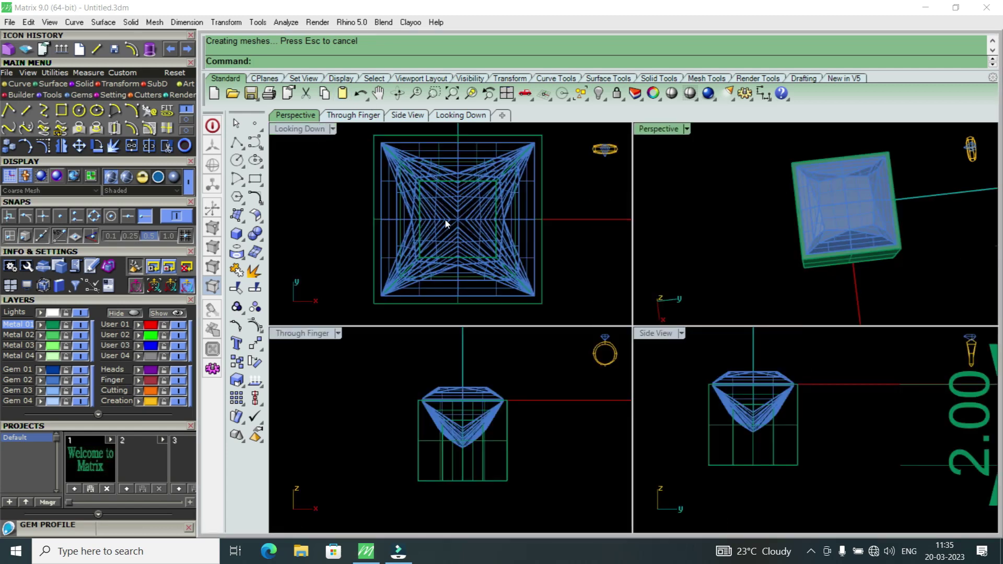
double_click(317, 129)
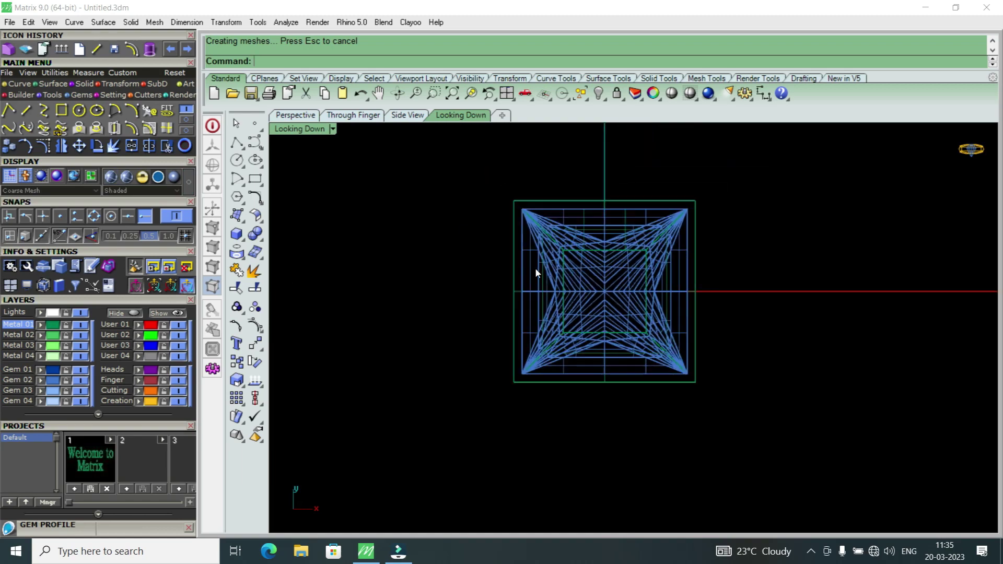
Try a circle of diameter 0.7 centred on the origin inside the setting, and undo it
left_click(80, 110)
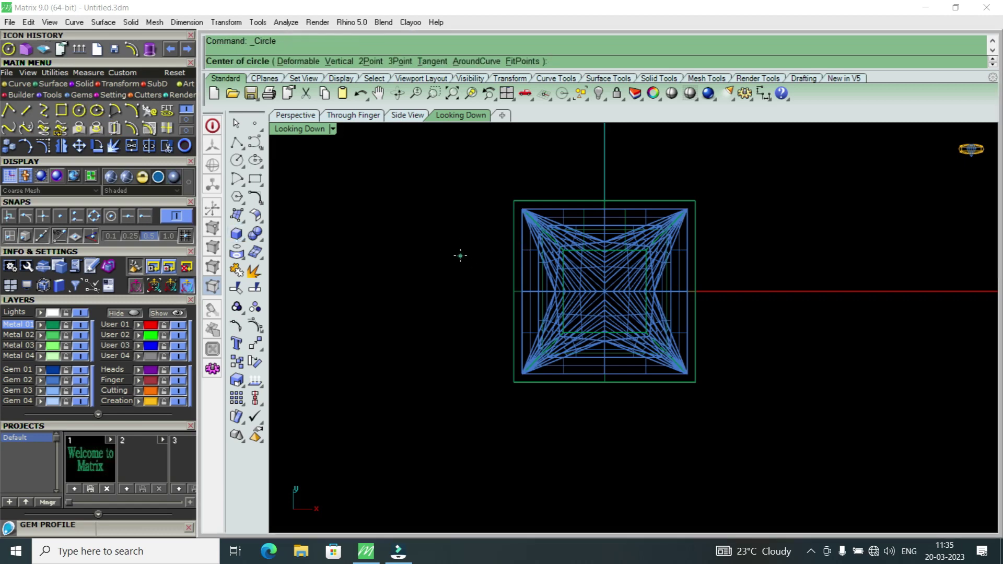
type("0")
key("Return")
type(".7")
key("Return")
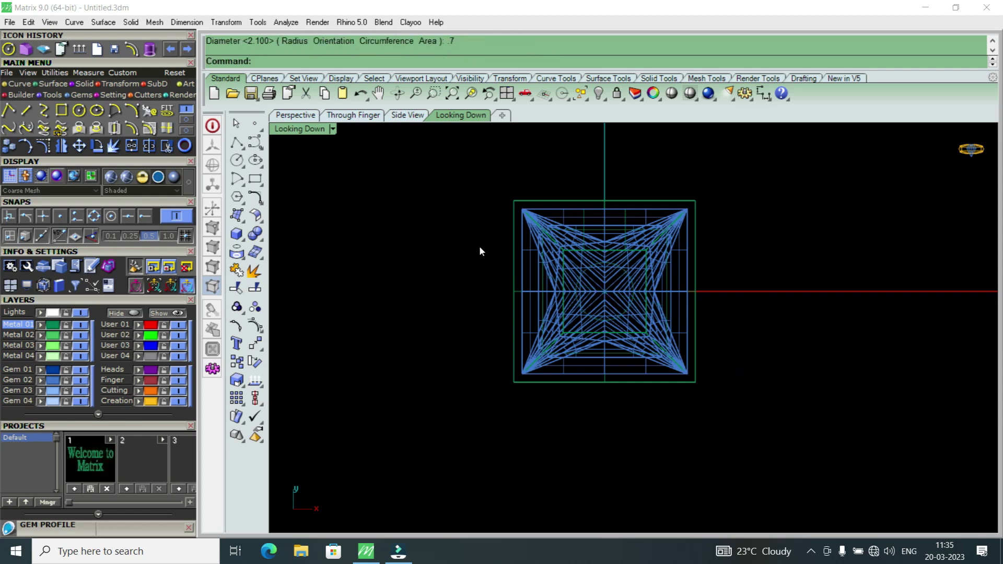
scroll(622, 276, "up", 5)
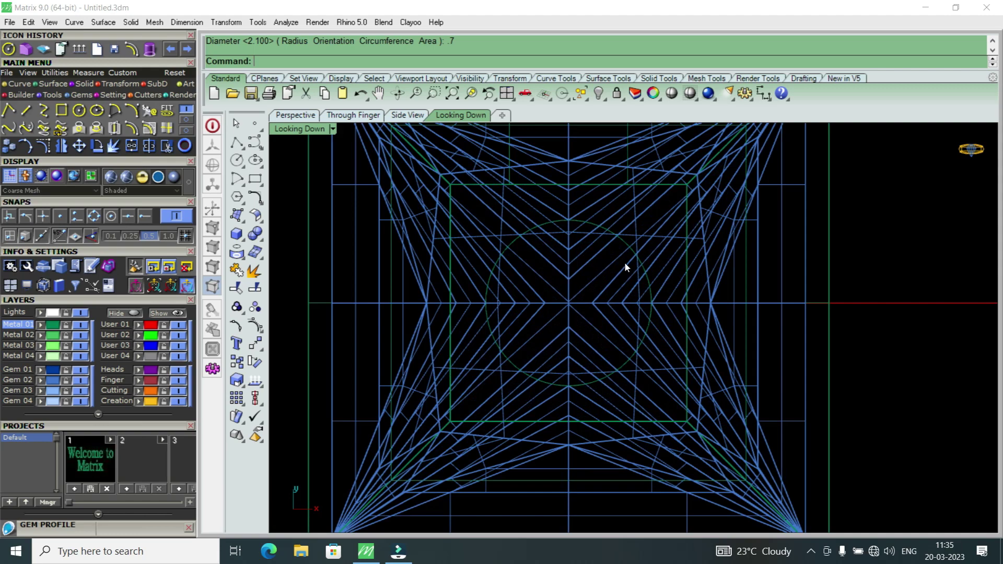
scroll(625, 266, "down", 3)
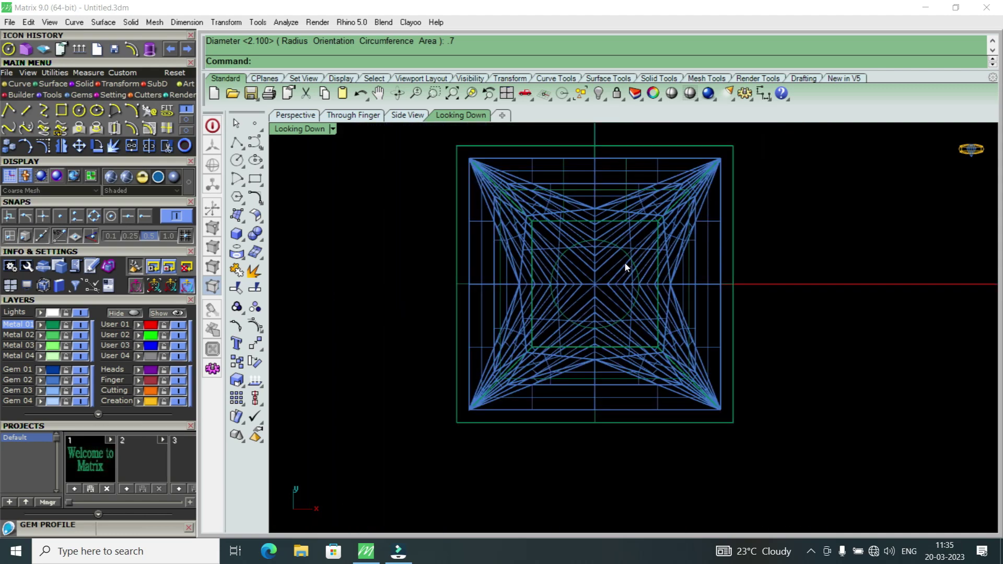
key("ctrl+z")
scroll(625, 262, "down", 3)
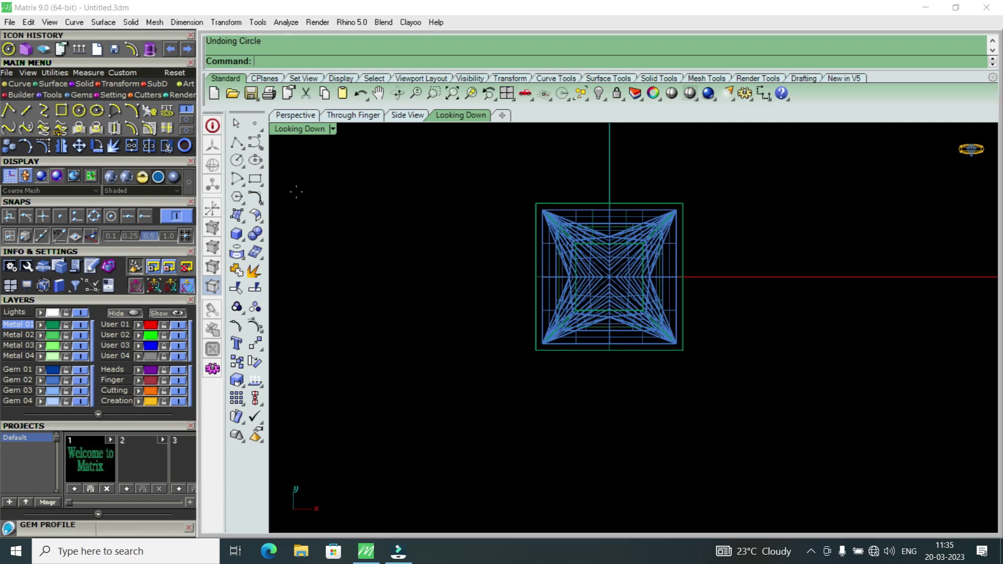
Draw a circle of diameter 0.65 centred on the origin in the looking-down view
key("Return")
type("0")
key("Return")
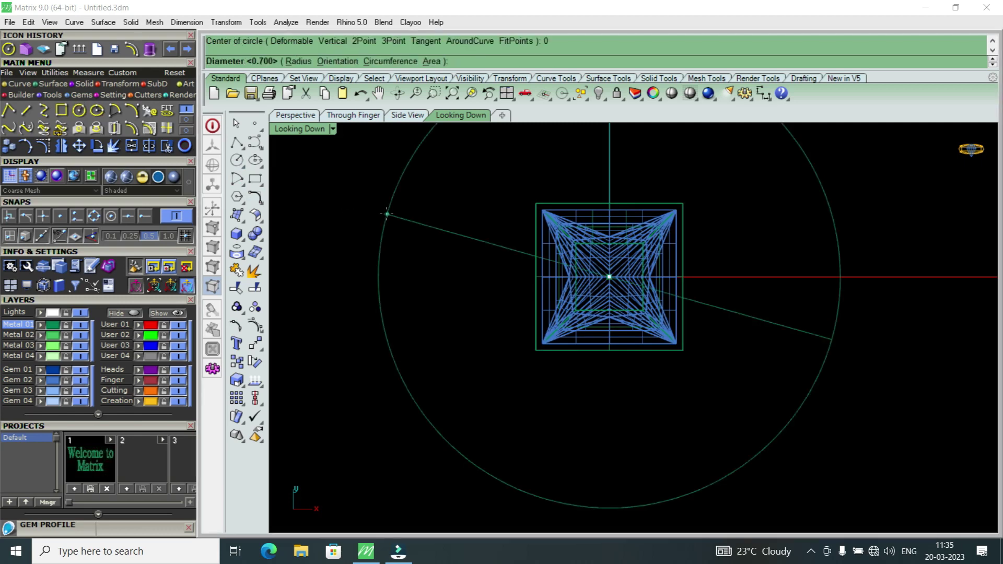
type(".65")
key("Return")
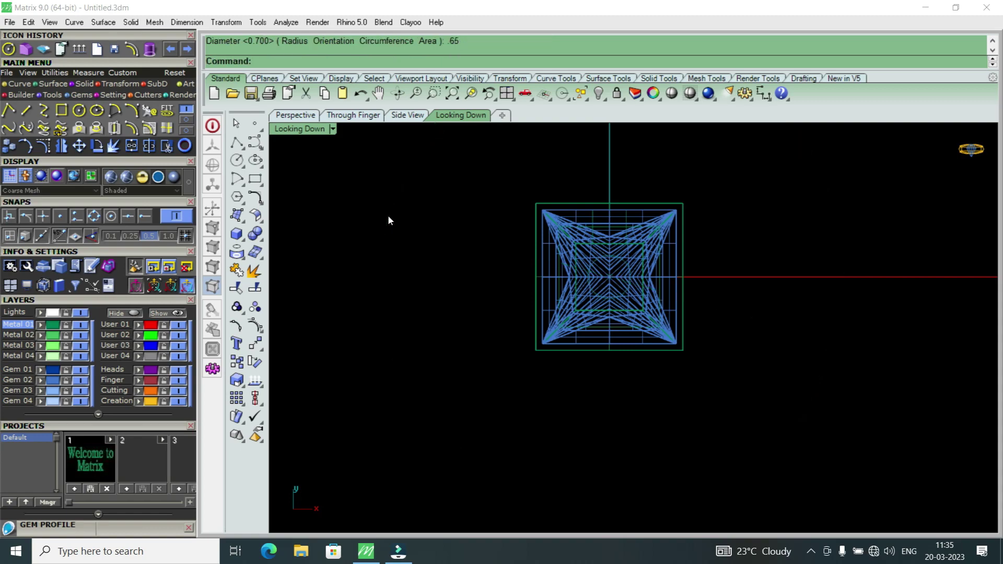
With Center and End snaps enabled, move the circle by its centre onto the block's upper-left outer corner in the looking-down view
scroll(568, 272, "up", 10)
left_click(681, 257)
scroll(677, 272, "down", 6)
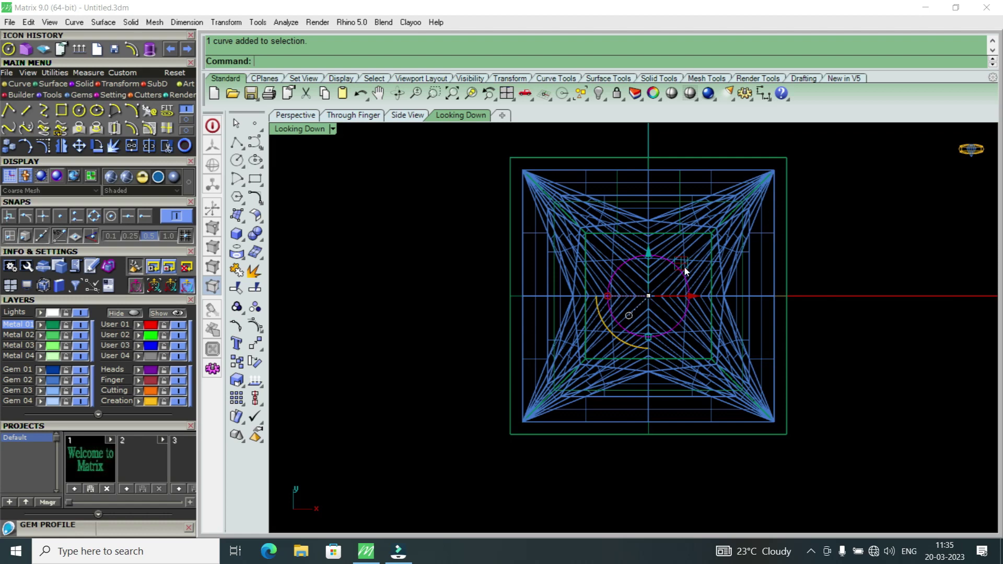
left_click(110, 216)
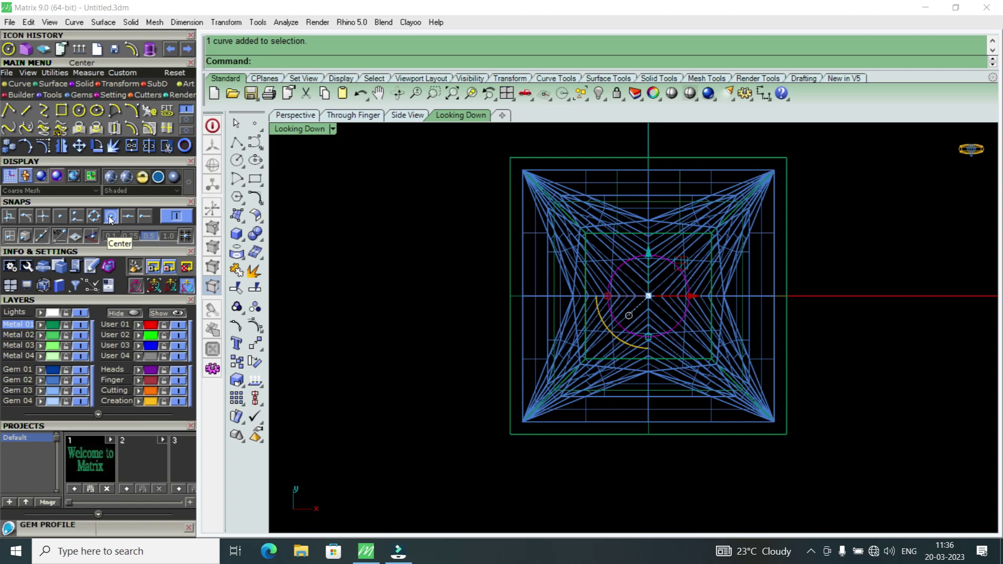
left_click(141, 220)
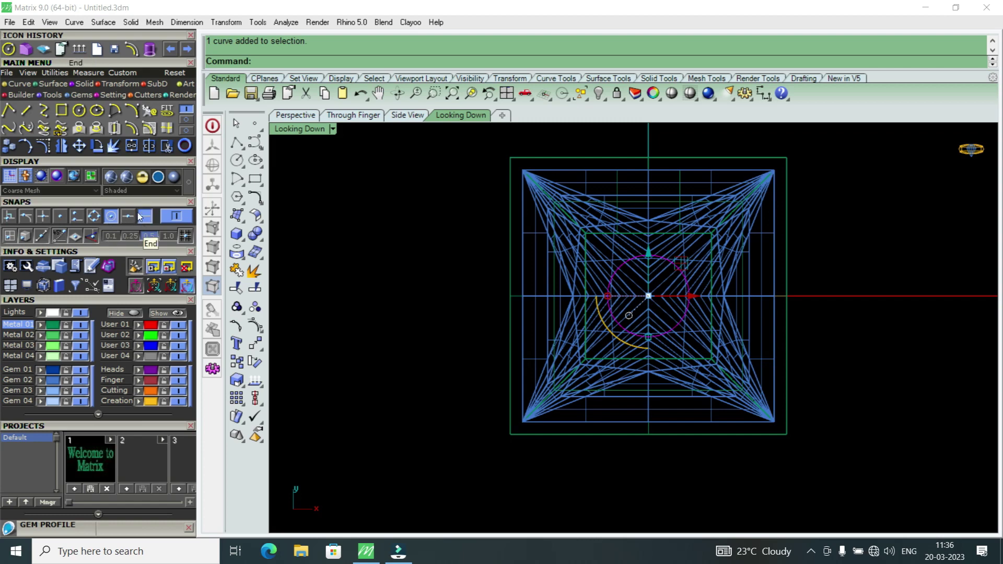
left_click(87, 146)
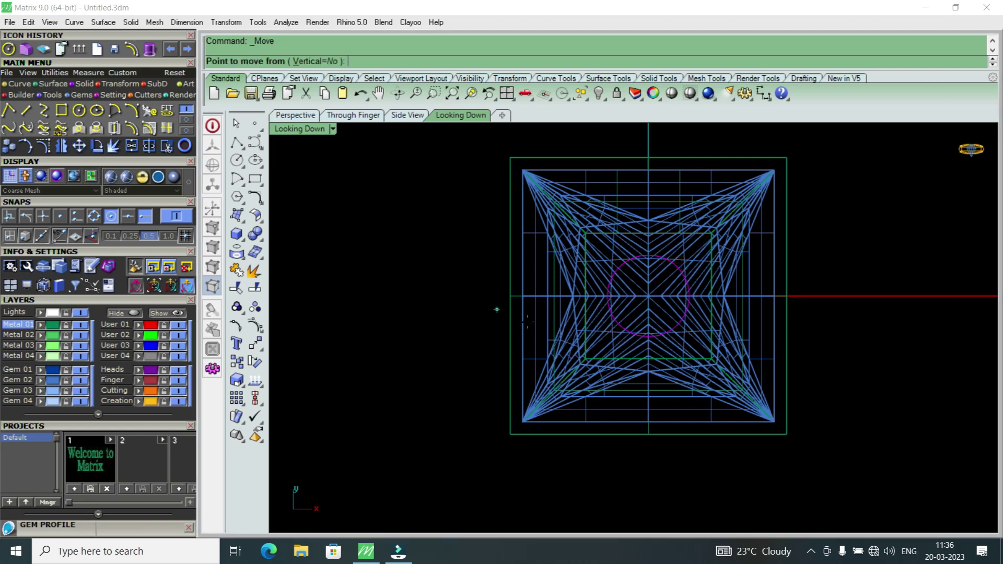
left_click(674, 334)
scroll(674, 334, "down", 4)
scroll(617, 266, "up", 6)
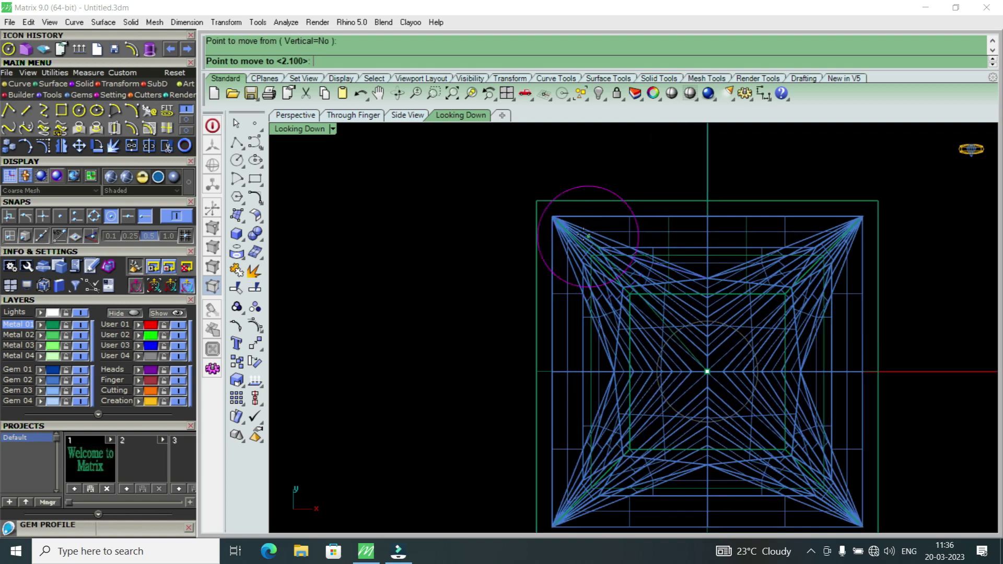
left_click(541, 203)
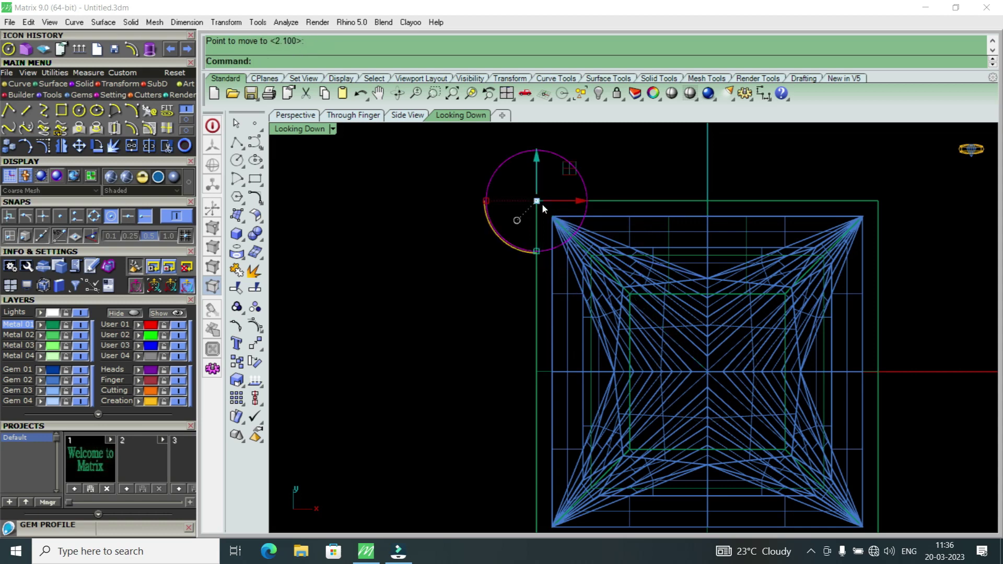
Move the corner circle straight down by 2 in the side view, to the level of the block's base
double_click(309, 131)
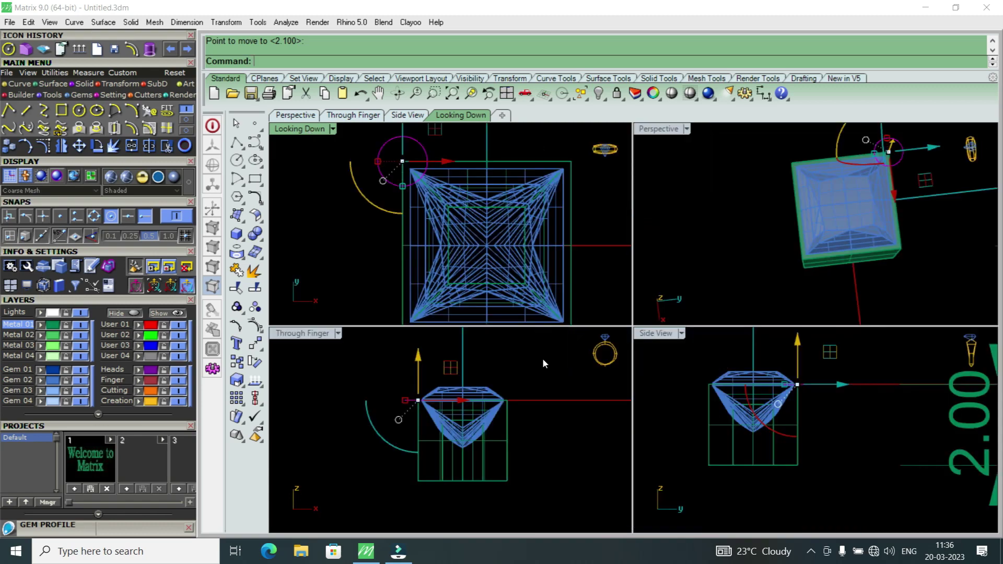
scroll(774, 444, "down", 3)
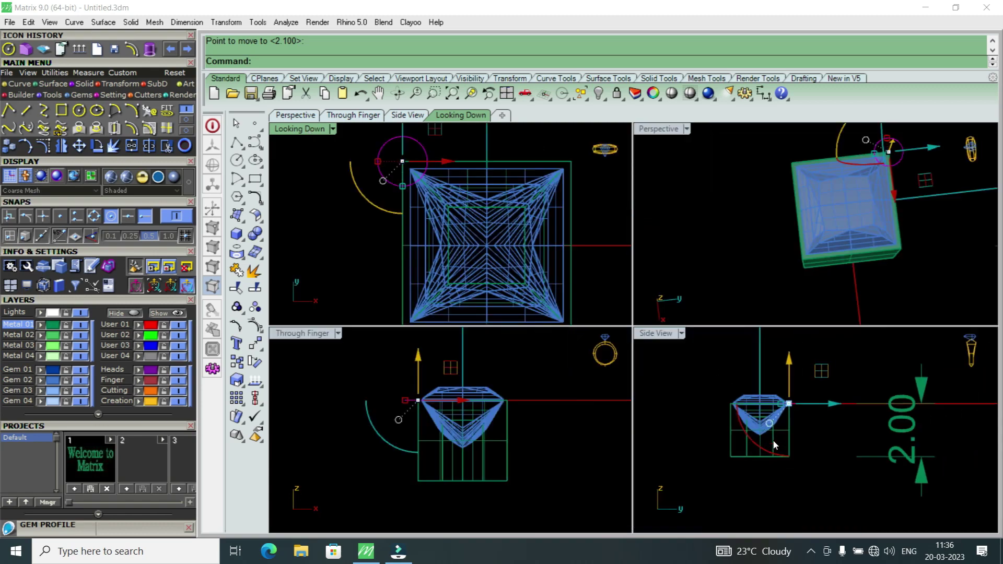
scroll(832, 409, "down", 1)
scroll(805, 423, "up", 2)
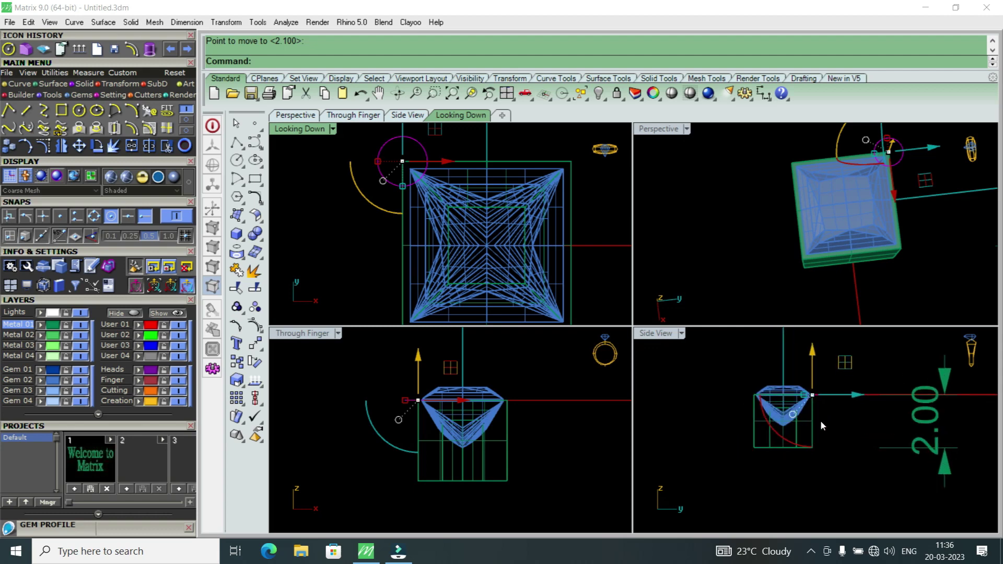
double_click(653, 334)
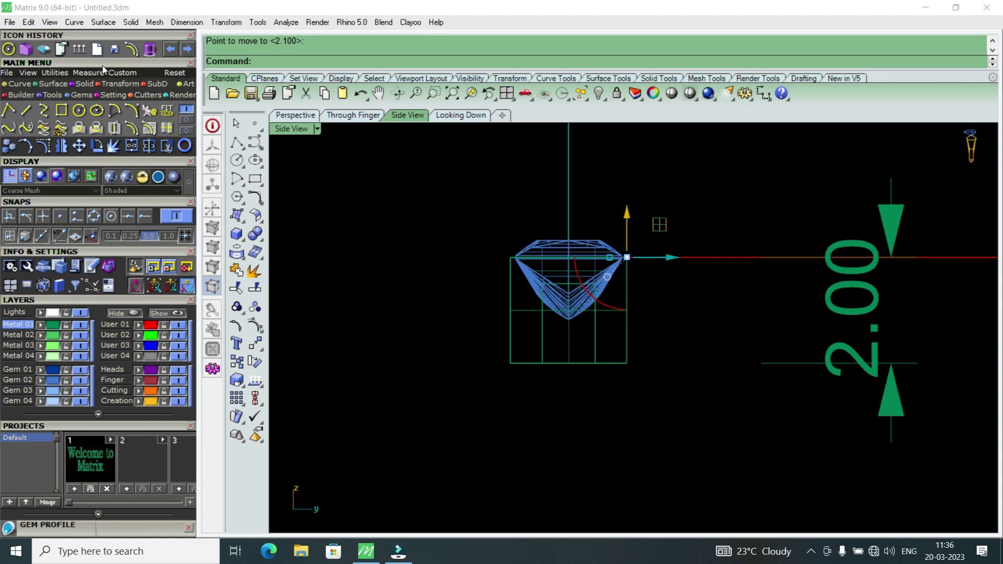
left_click(80, 145)
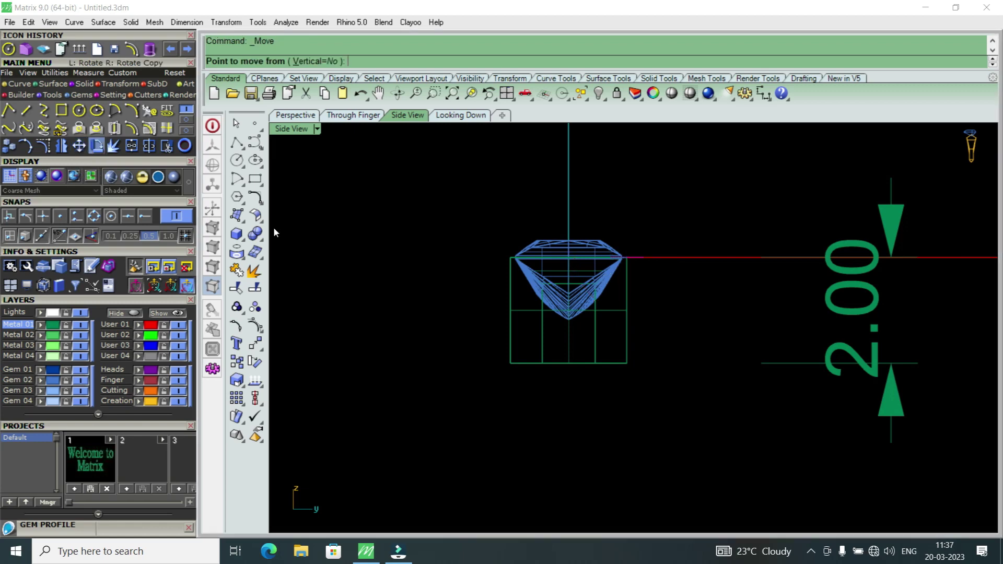
left_click(705, 345)
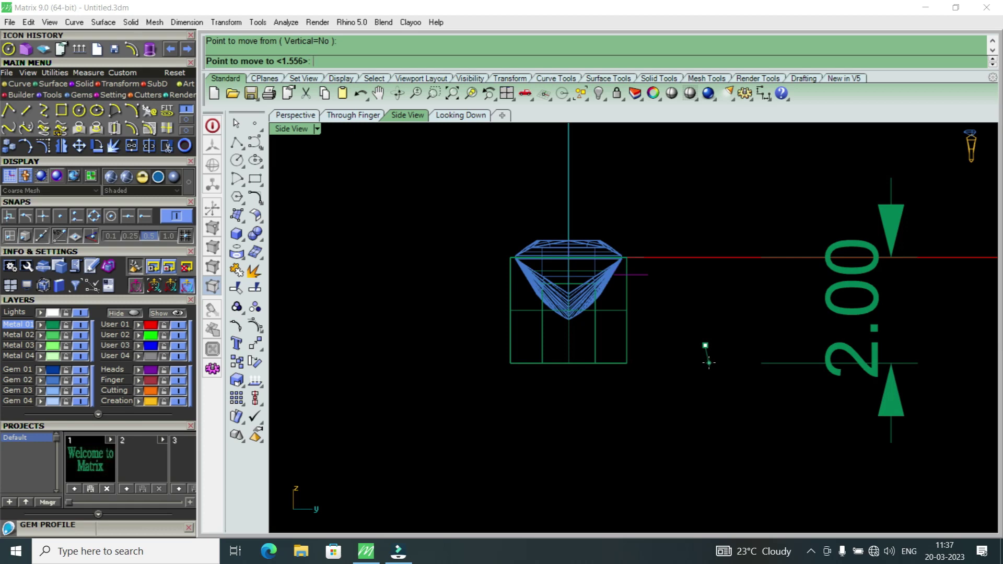
type("-2")
key("Return")
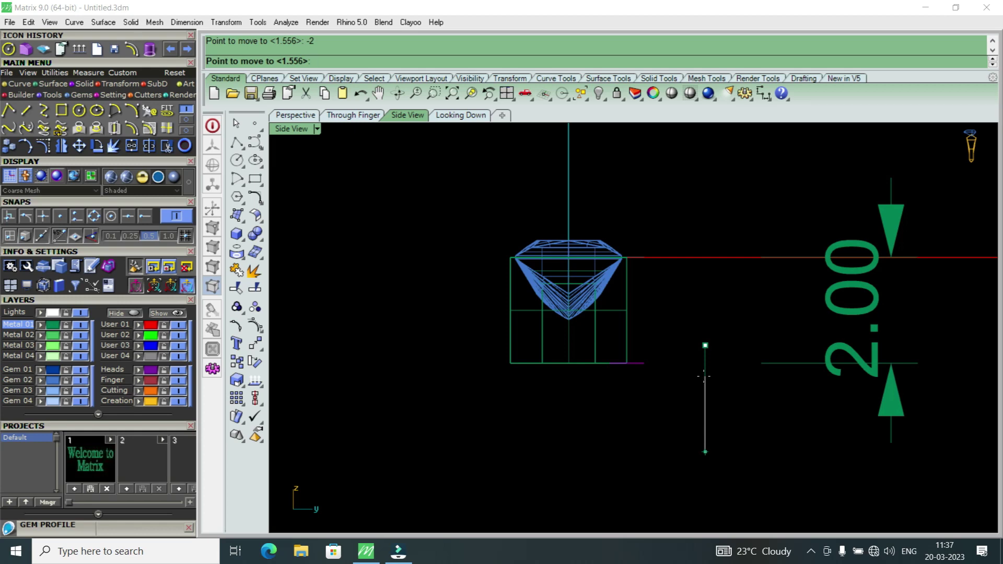
left_click(705, 375)
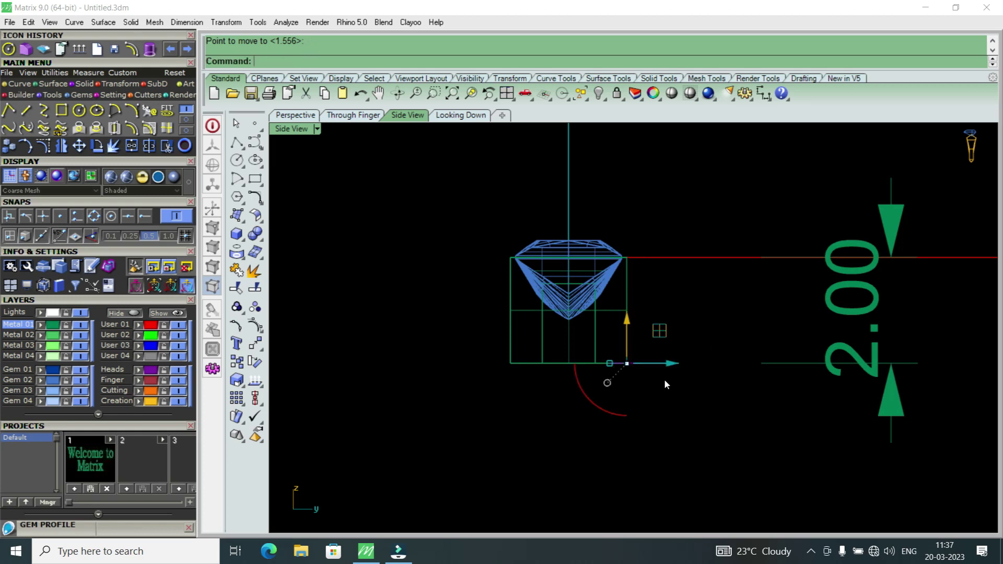
Extrude the corner circle straight up as a solid with a distance of 3.5 to form a round prong
double_click(309, 130)
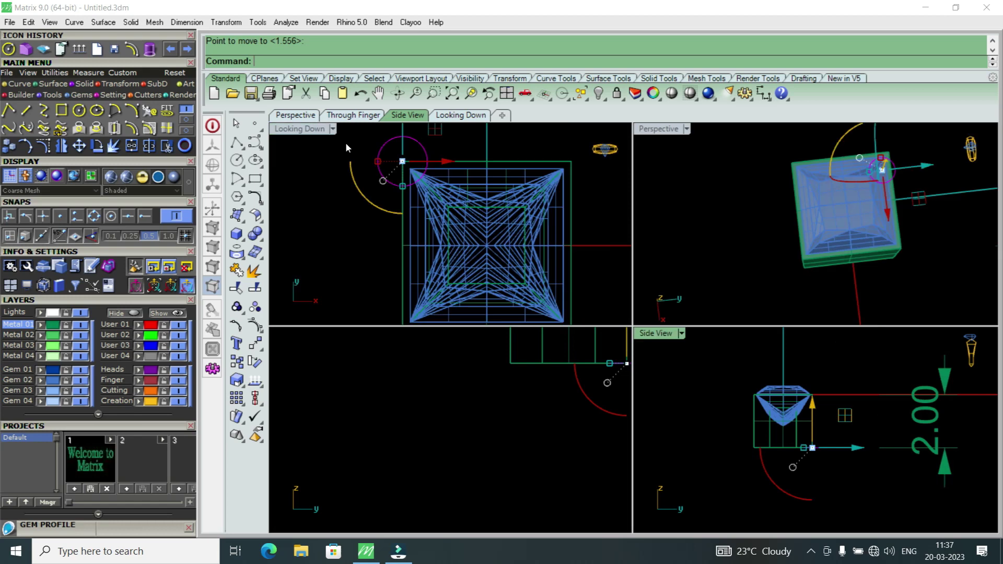
right_click_drag(866, 238, 820, 402)
scroll(873, 196, "up", 5)
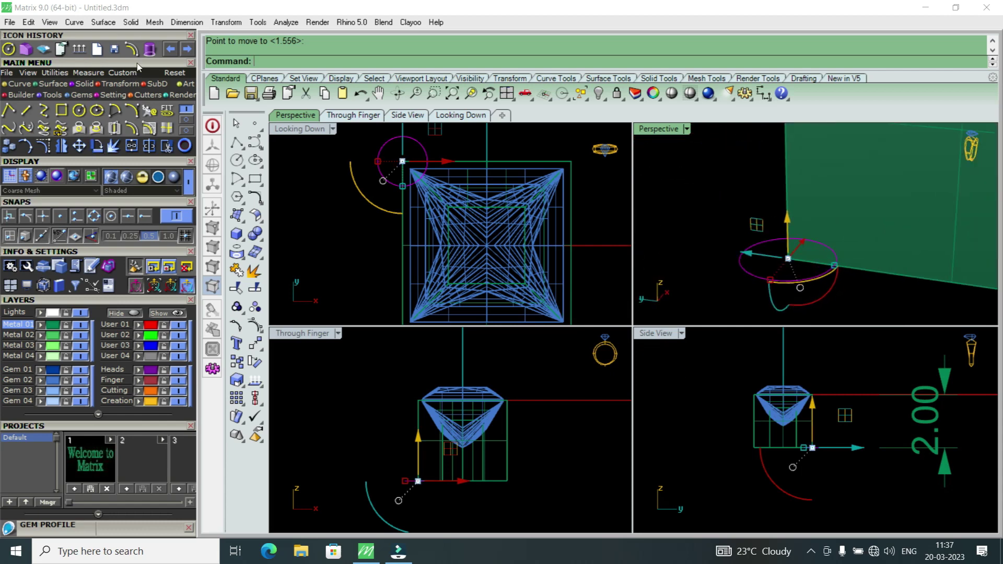
left_click(153, 49)
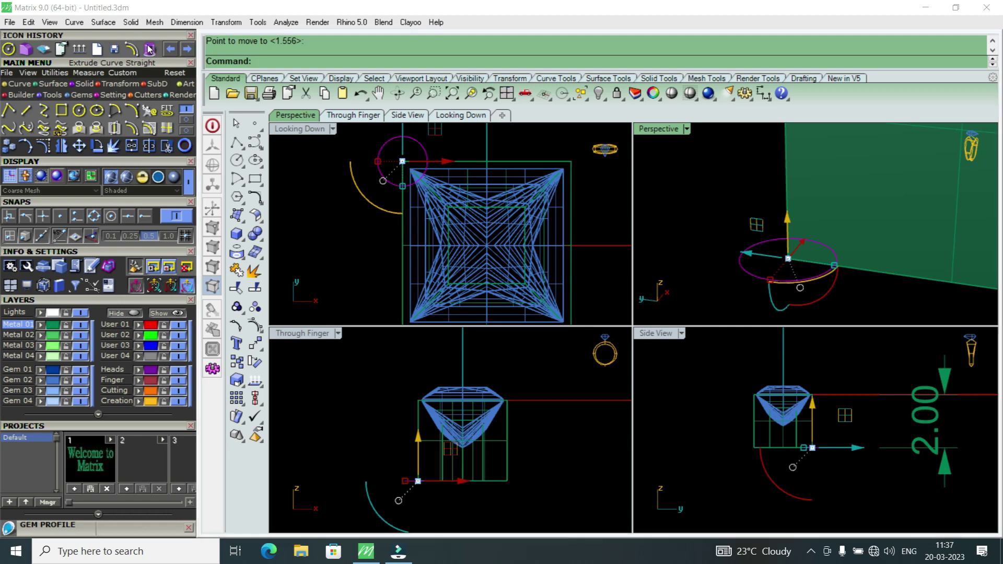
scroll(871, 438, "up", 3)
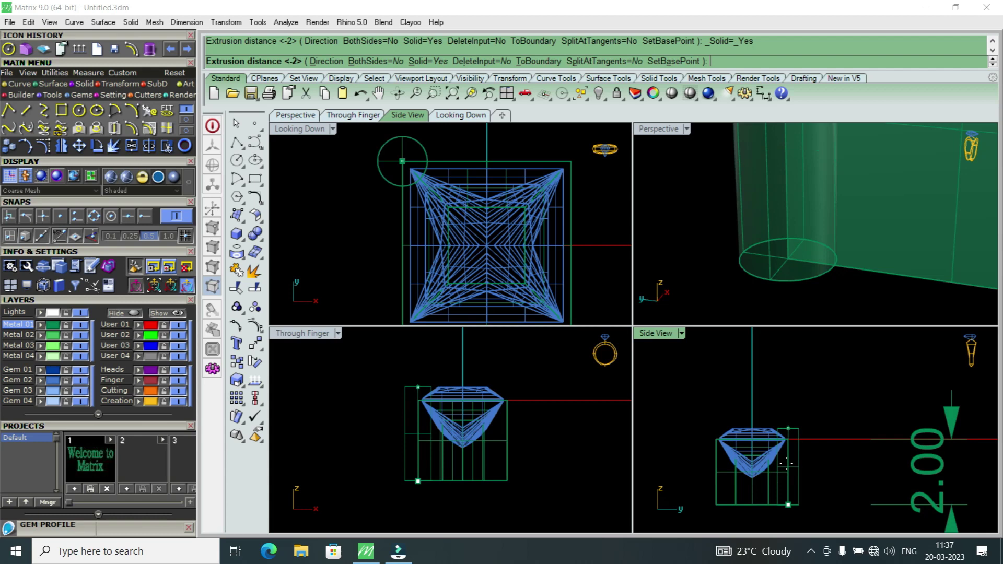
scroll(784, 465, "down", 1)
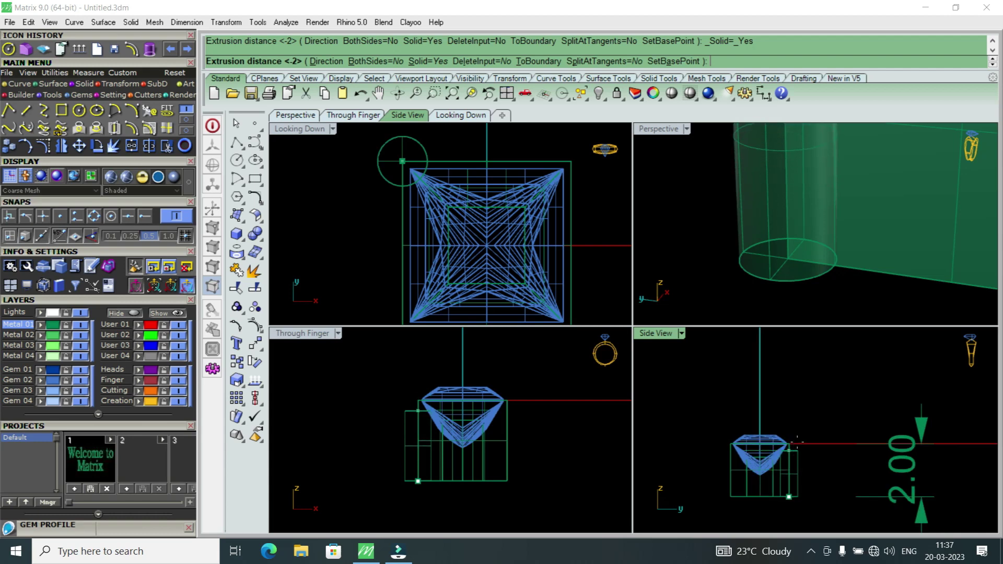
double_click(676, 334)
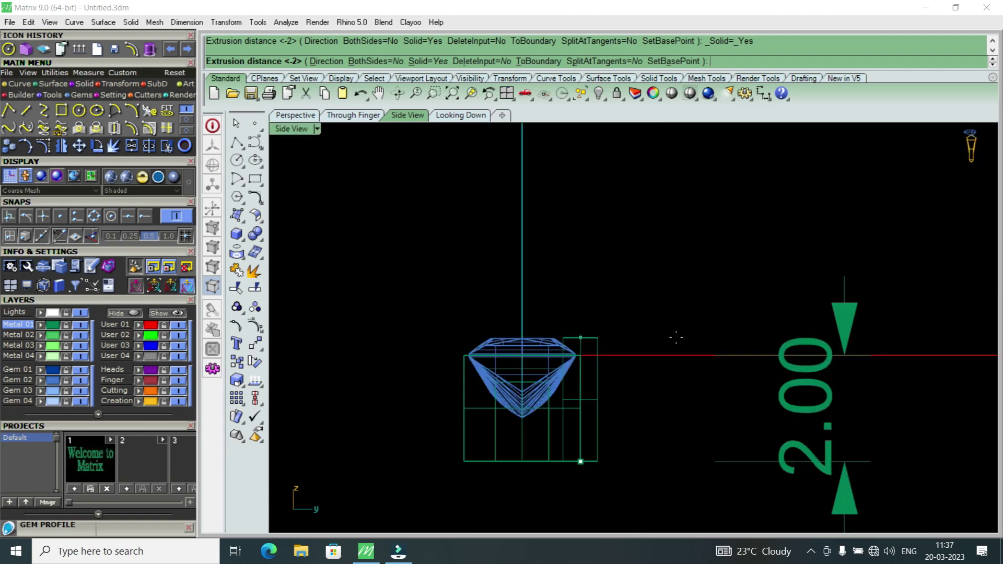
scroll(591, 349, "up", 2)
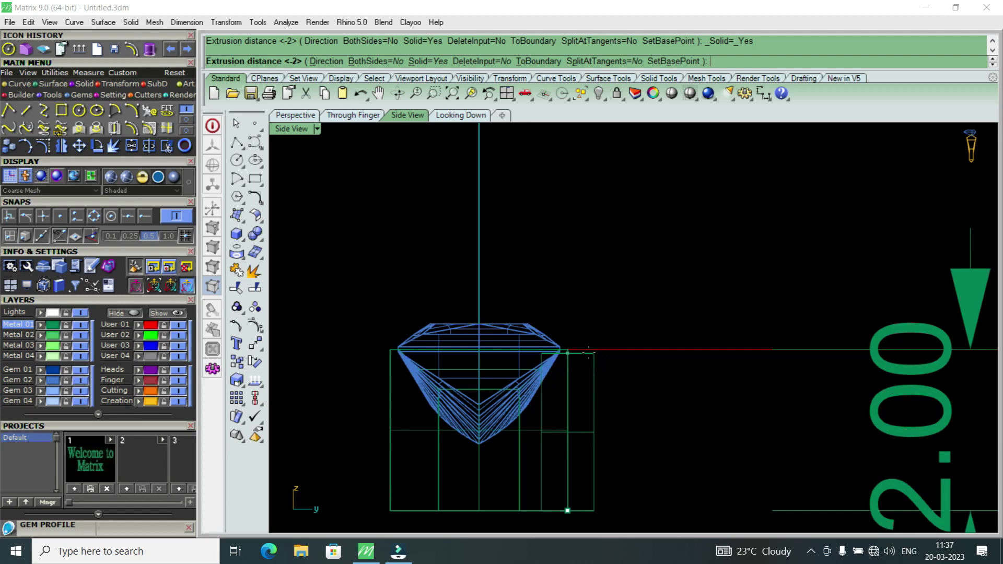
scroll(589, 353, "down", 2)
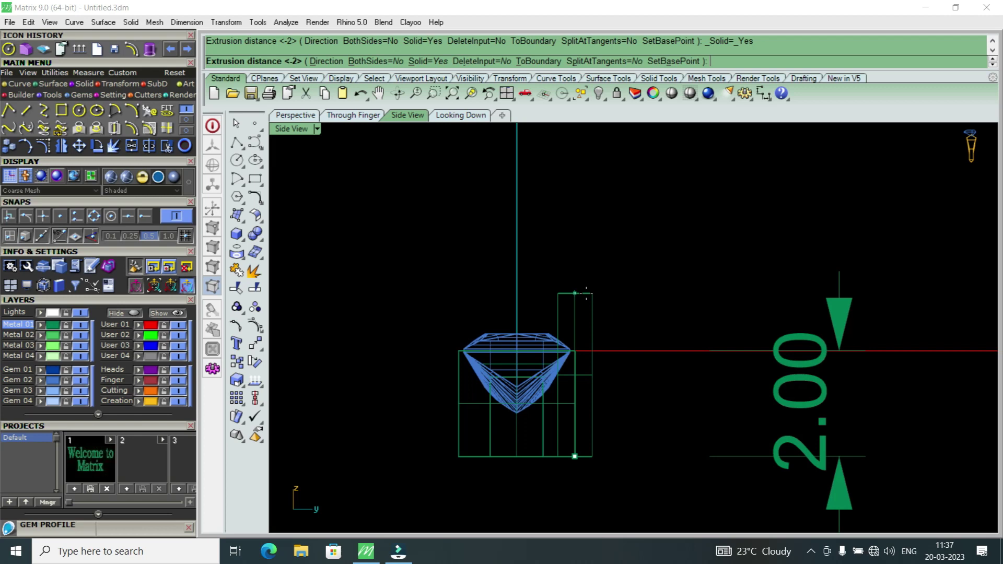
type("3.5")
key("Return")
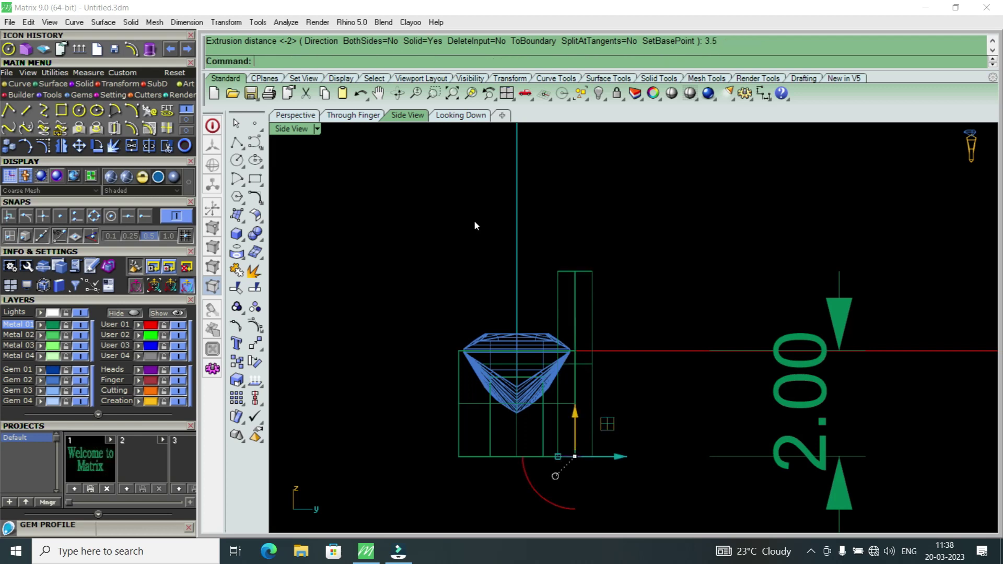
Examine the extruded prong and its top edge beside the gem and block in the enlarged perspective view
double_click(300, 129)
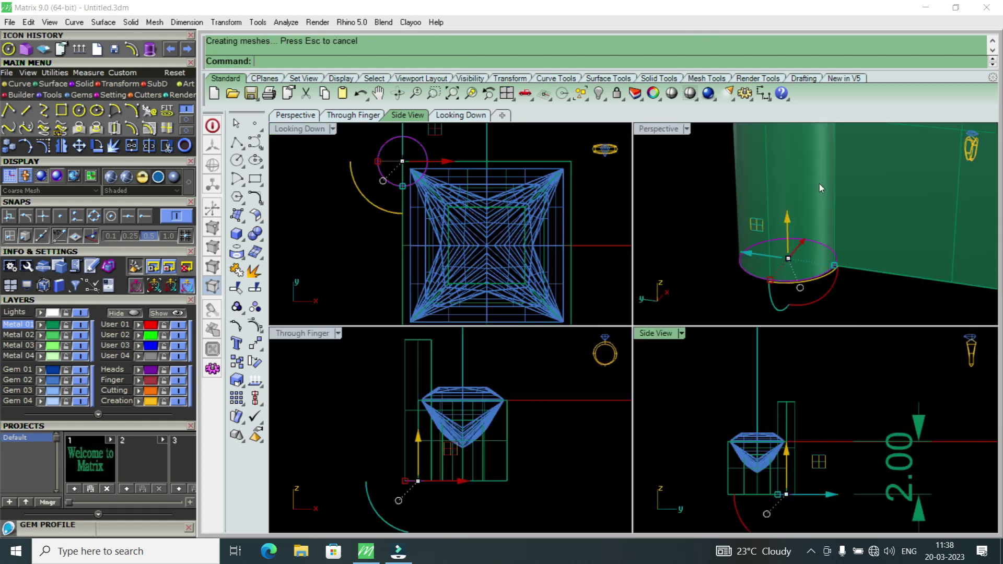
mouse_move(779, 237)
right_mouse_down()
mouse_move(820, 193)
mouse_move(785, 246)
right_mouse_up()
scroll(785, 245, "up", 4)
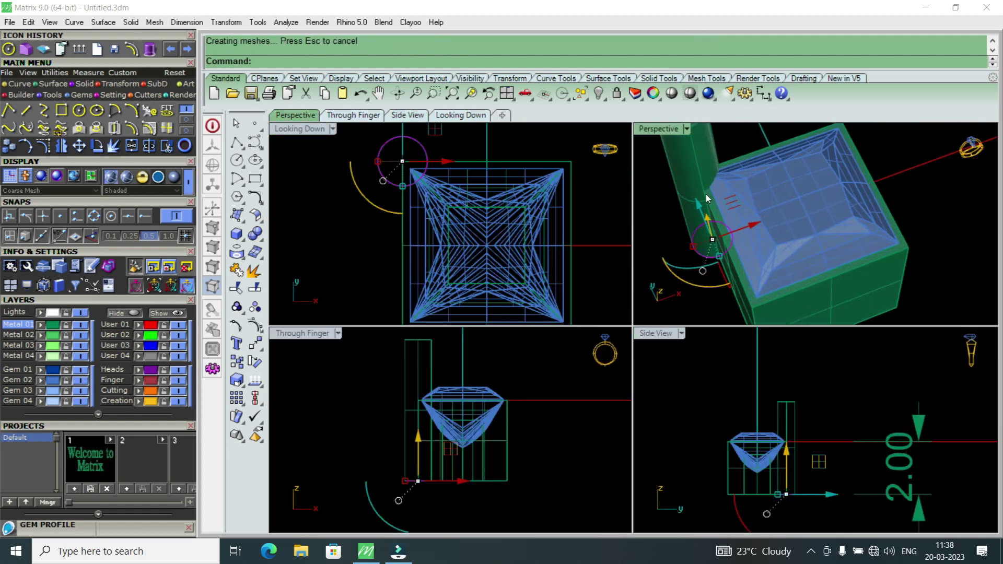
double_click(669, 127)
scroll(547, 243, "up", 5)
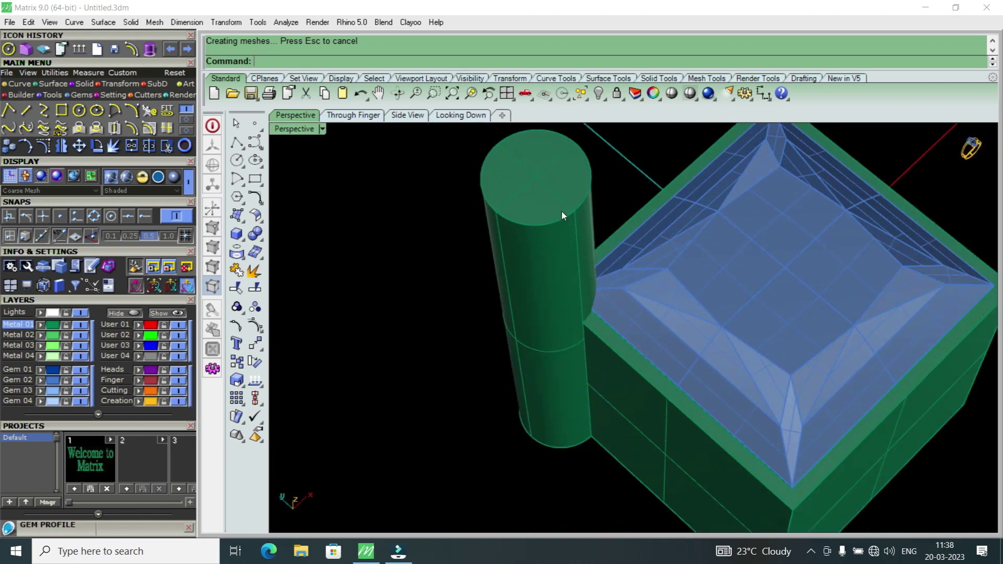
scroll(553, 221, "down", 5)
right_click_drag(574, 293, 567, 202)
scroll(569, 216, "up", 5)
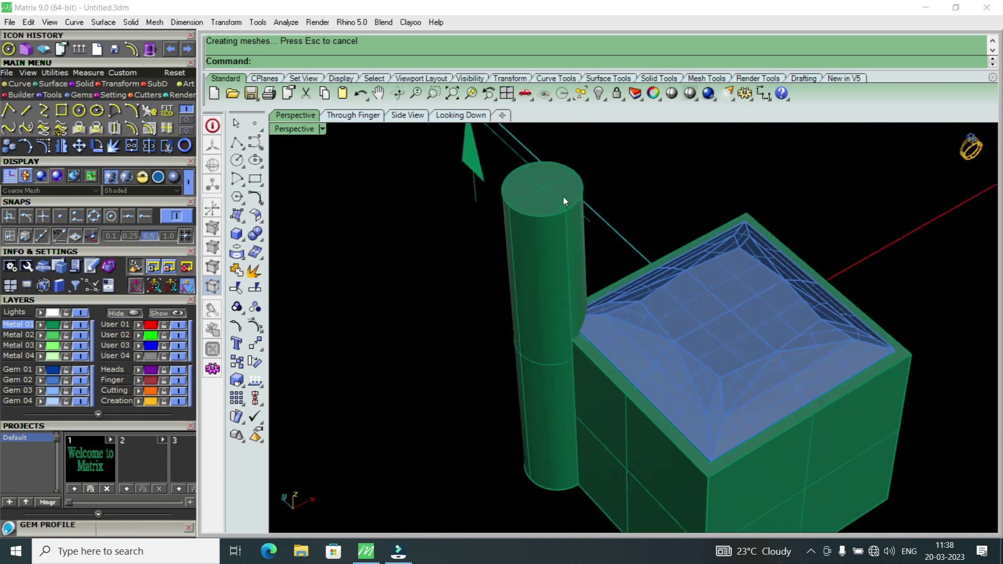
scroll(565, 250, "down", 4)
right_click_drag(566, 249, 615, 211)
scroll(594, 180, "up", 5)
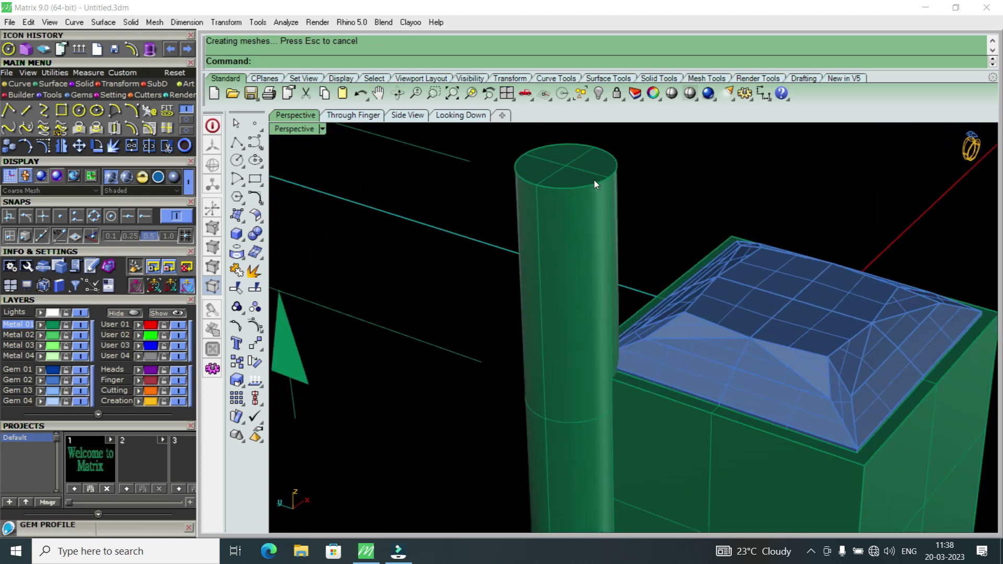
scroll(574, 188, "down", 2)
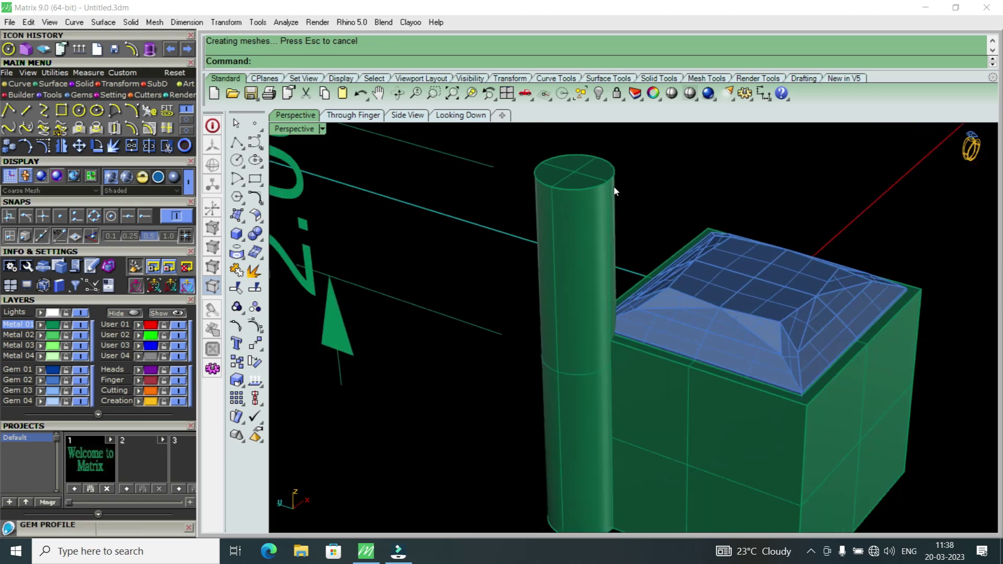
scroll(601, 193, "down", 4)
scroll(592, 196, "up", 4)
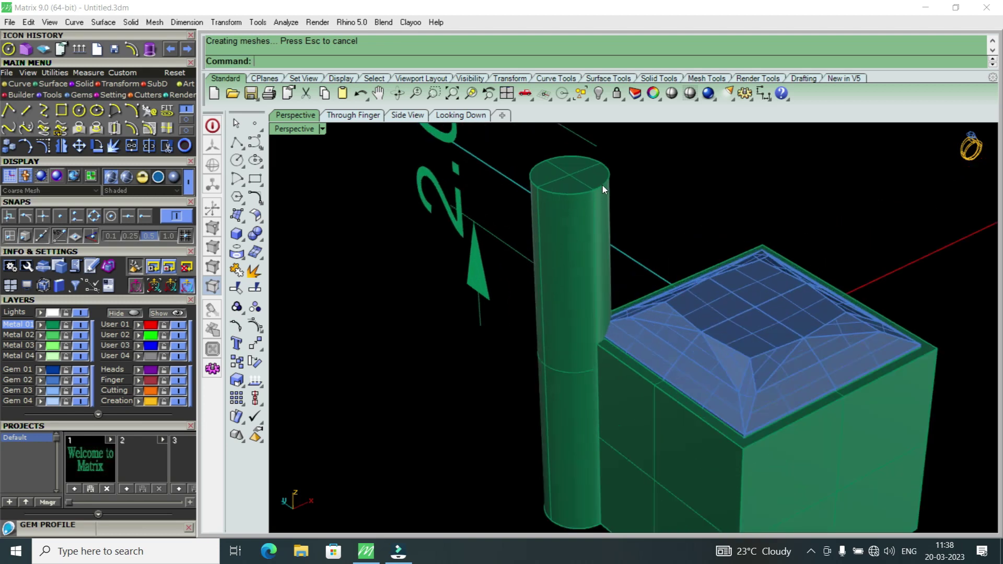
scroll(601, 189, "down", 1)
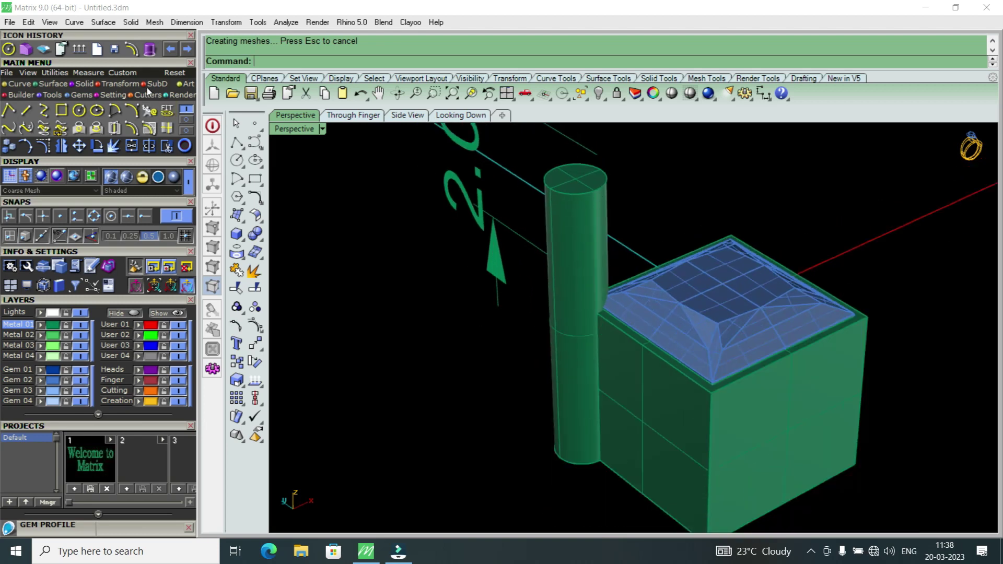
Fillet the prong's top circular edge with a radius of 0.25
left_click(131, 22)
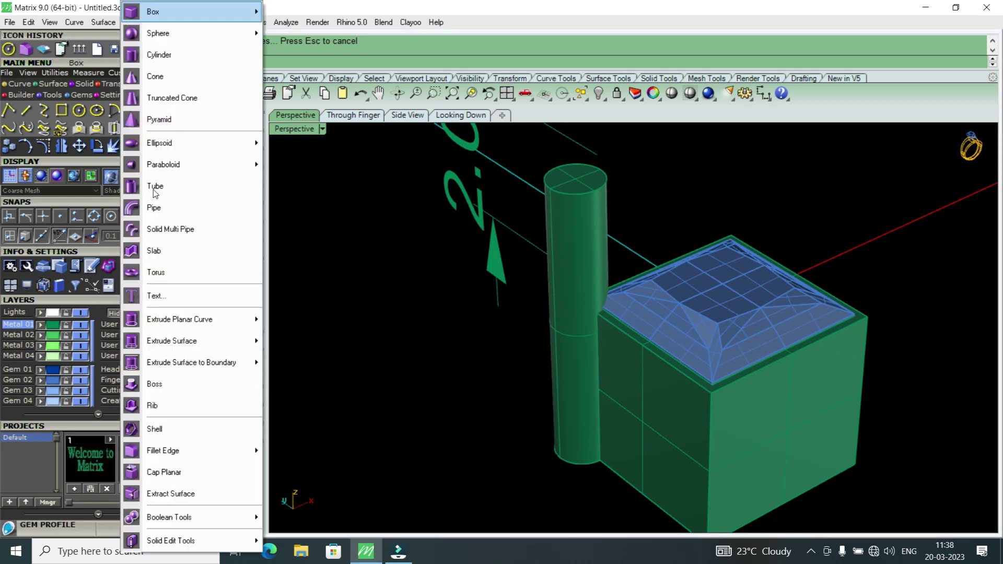
mouse_move(170, 450)
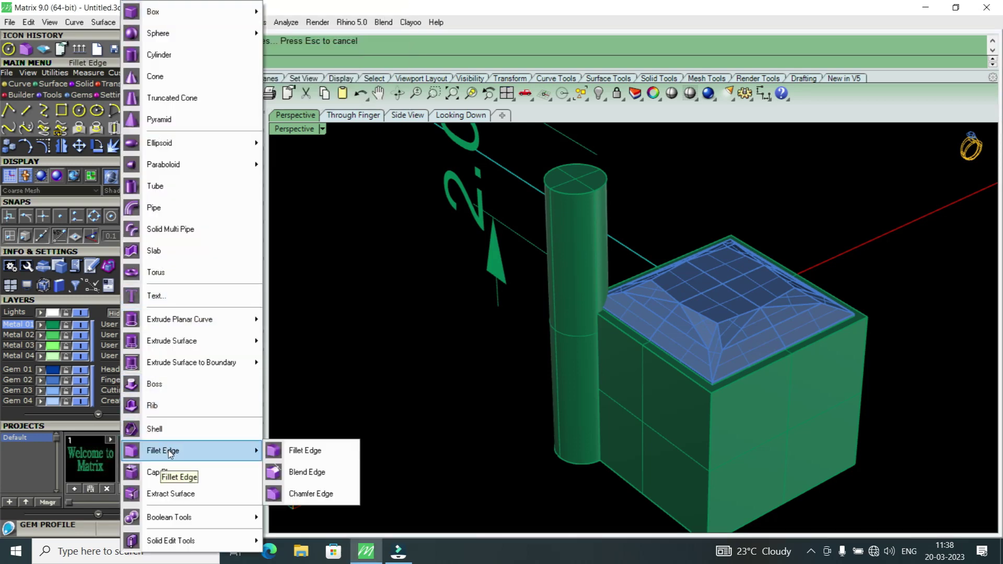
left_click(300, 449)
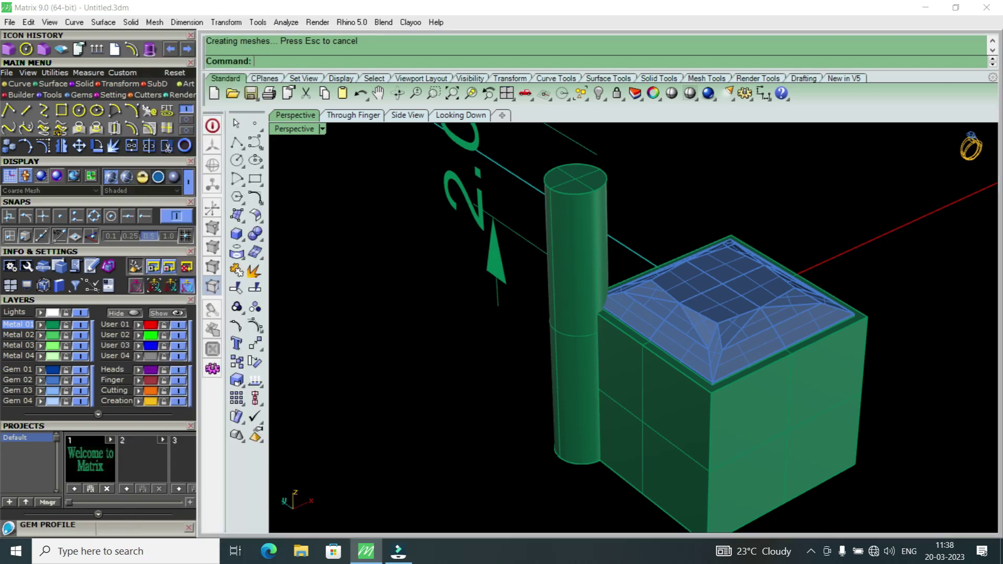
scroll(601, 187, "up", 3)
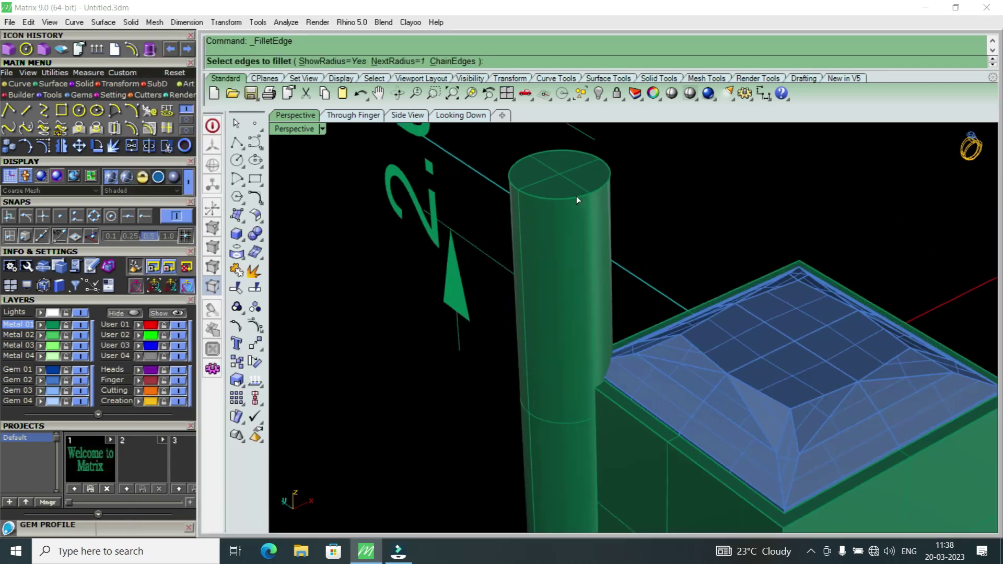
scroll(579, 199, "down", 3)
scroll(608, 214, "up", 3)
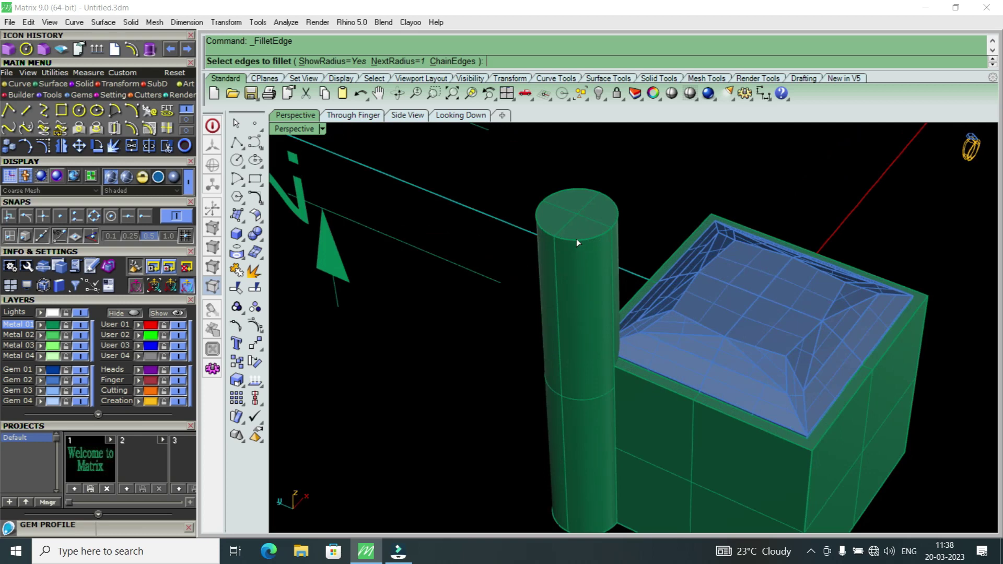
type(".25")
key("Return")
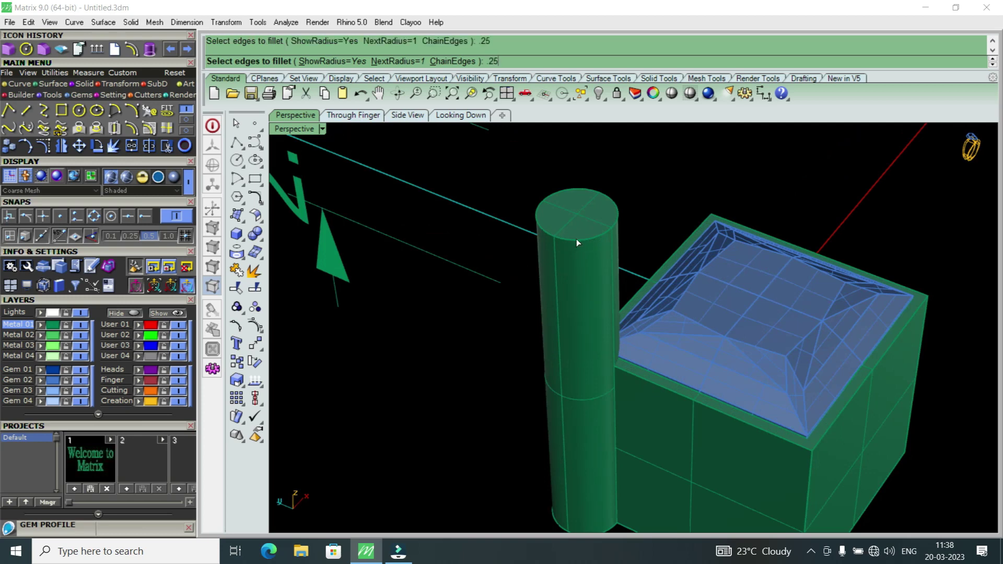
left_click(576, 239)
key("Return")
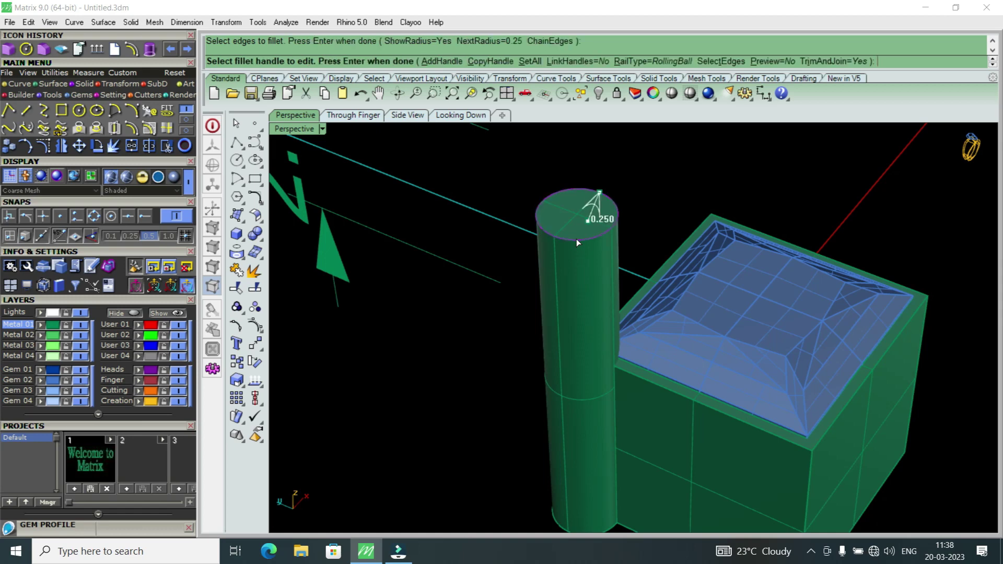
key("Return")
Mirror a copy of the filleted prong across the vertical axis through origin 0 in the looking-down view, onto the block's upper-right corner
right_click_drag(591, 243, 732, 305)
left_click(694, 227)
double_click(303, 131)
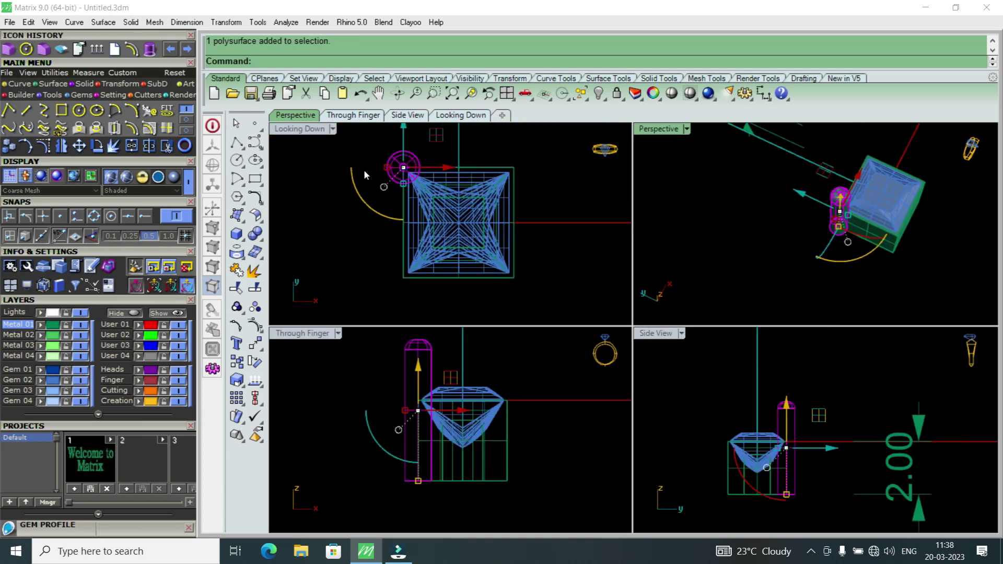
double_click(311, 132)
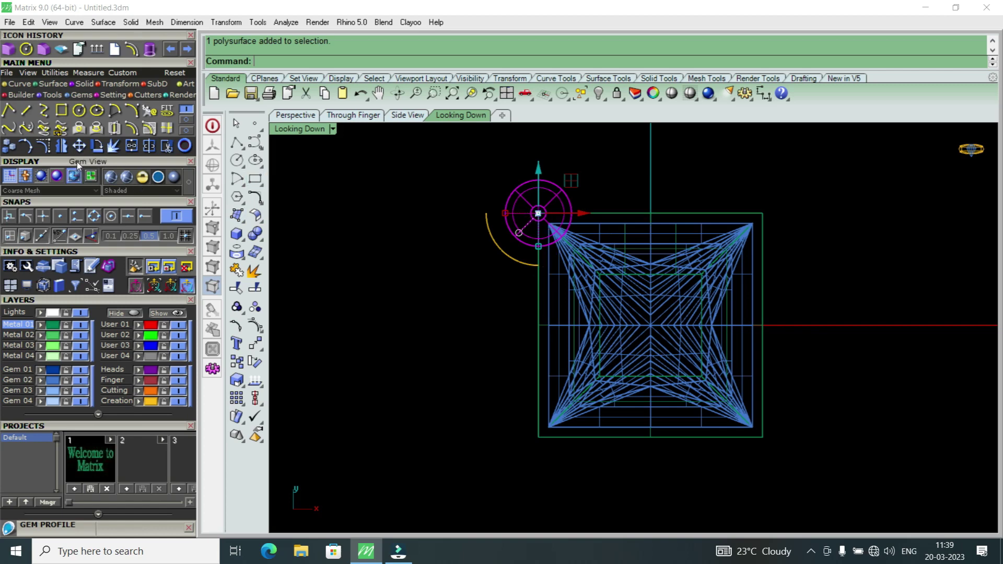
left_click(61, 146)
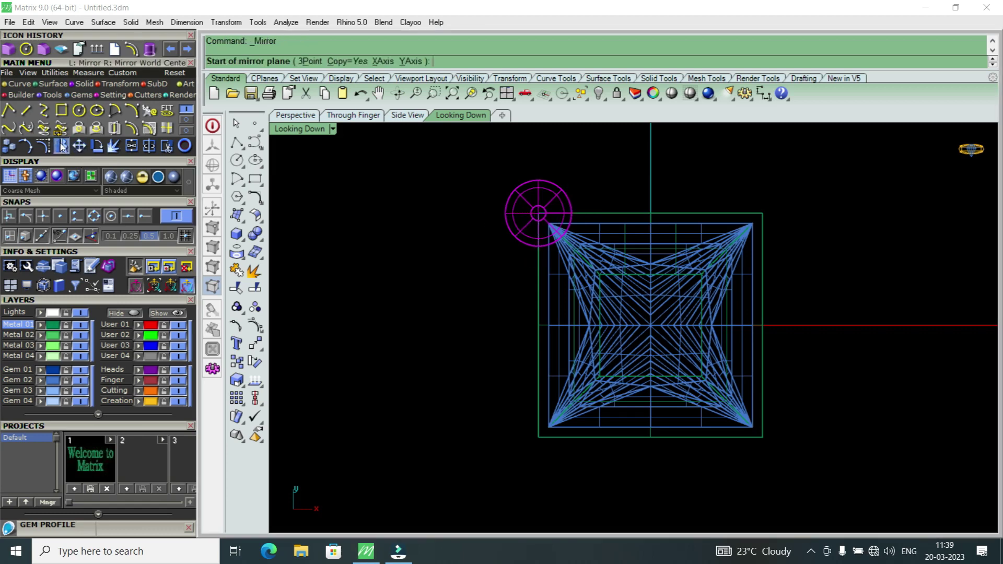
type("0")
key("Return")
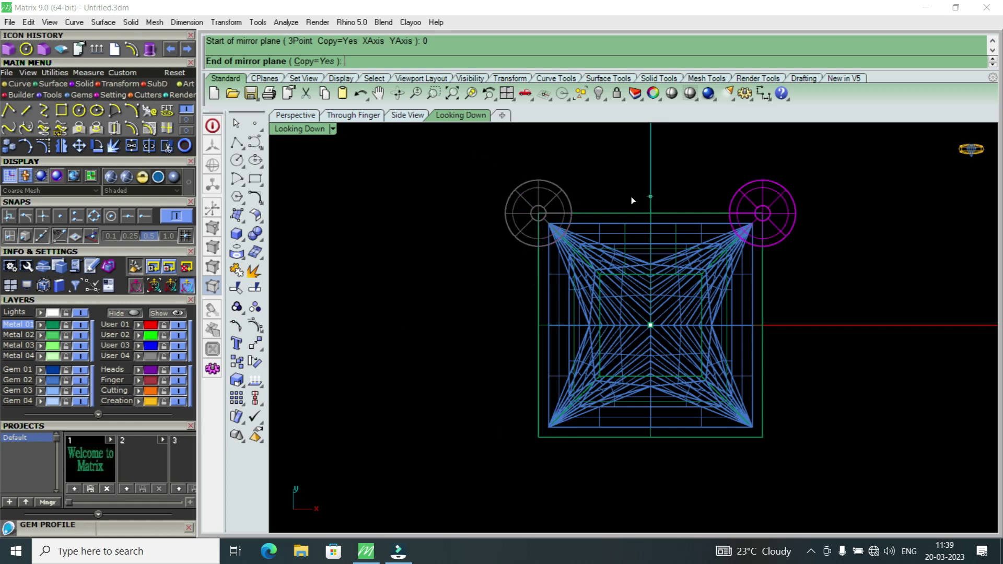
left_click(632, 197)
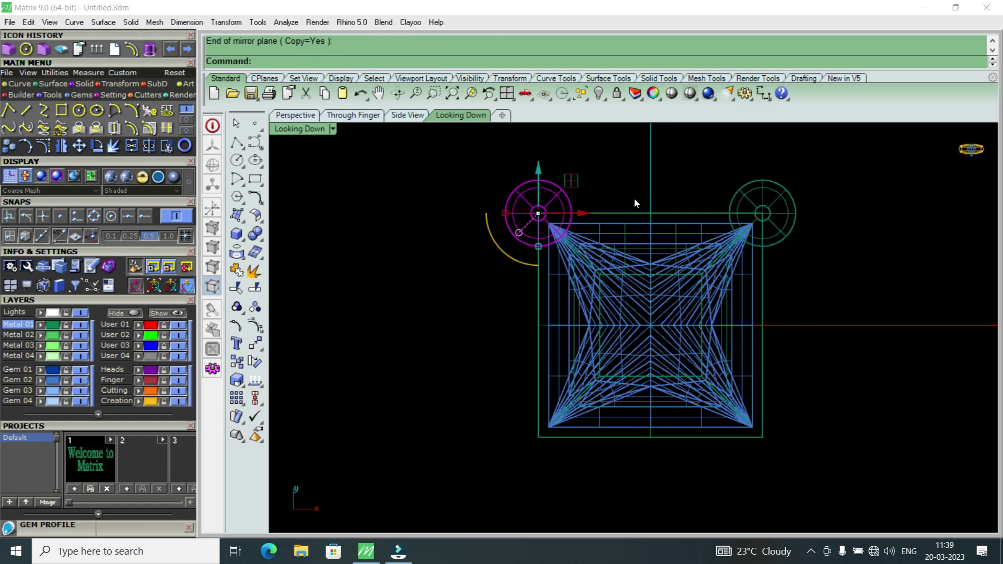
Mirror copies of both upper prongs across the horizontal axis through origin 0, onto the block's two lower corners in the looking-down view
left_click(744, 186, "shift")
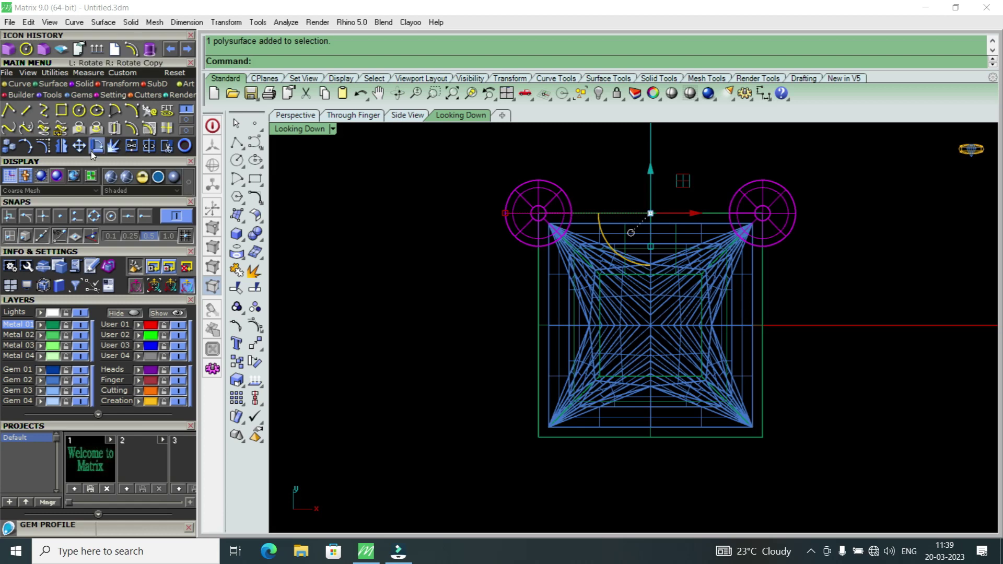
left_click(61, 146)
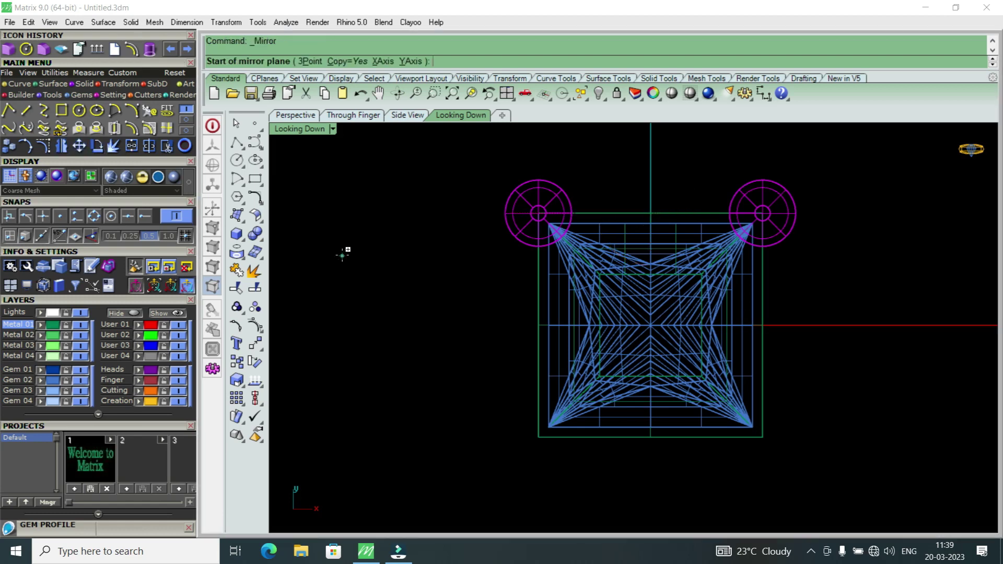
type("0")
key("Return")
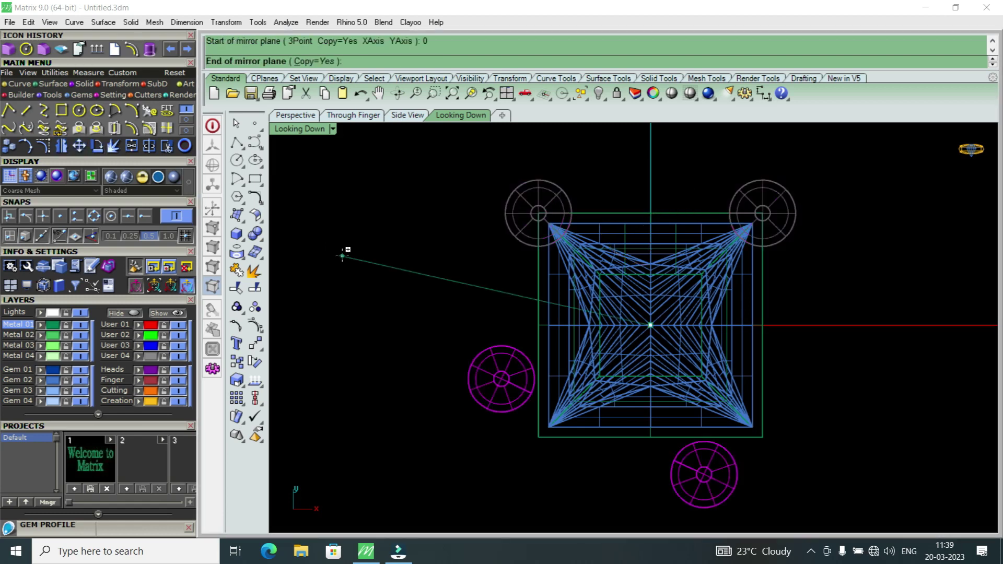
left_click(342, 256)
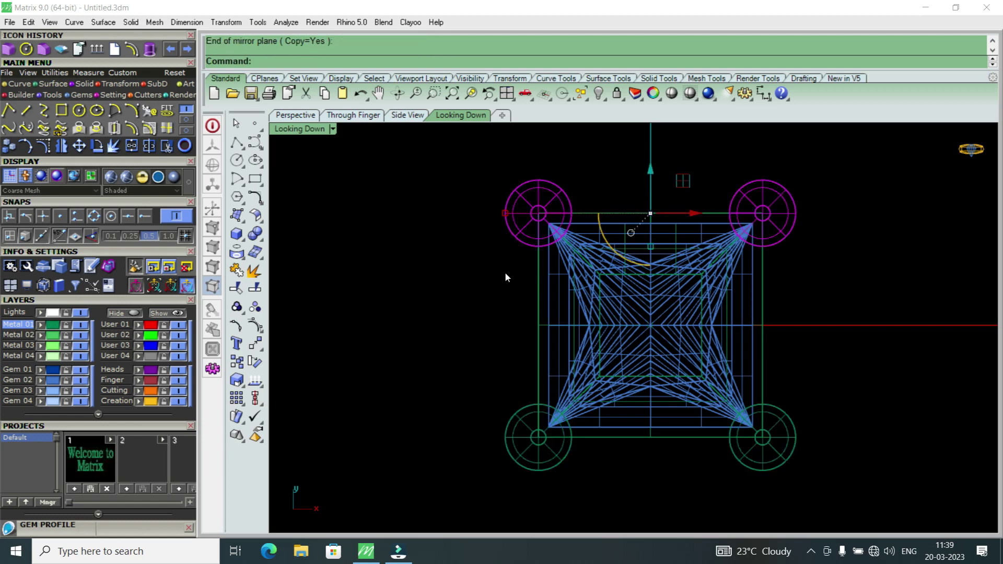
scroll(544, 254, "down", 3)
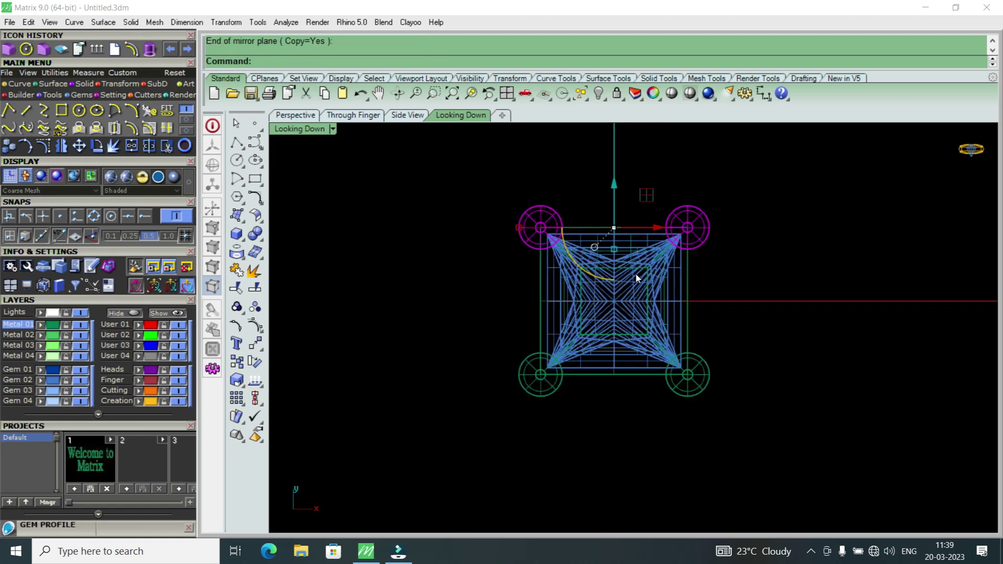
scroll(703, 278, "down", 2)
scroll(609, 336, "up", 1)
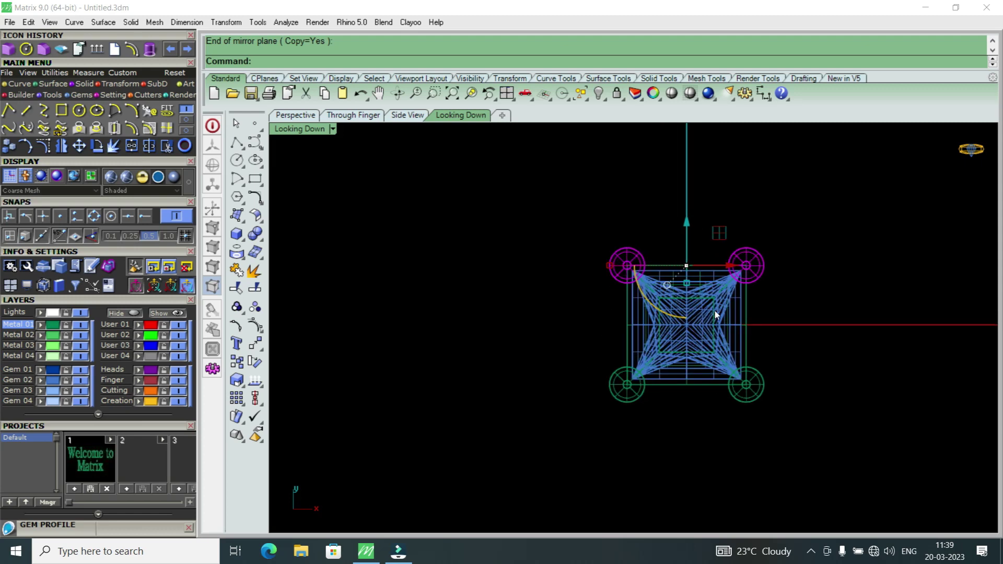
Undo the mirroring of the prongs so that only the upper-left corner prong remains
scroll(660, 300, "up", 2)
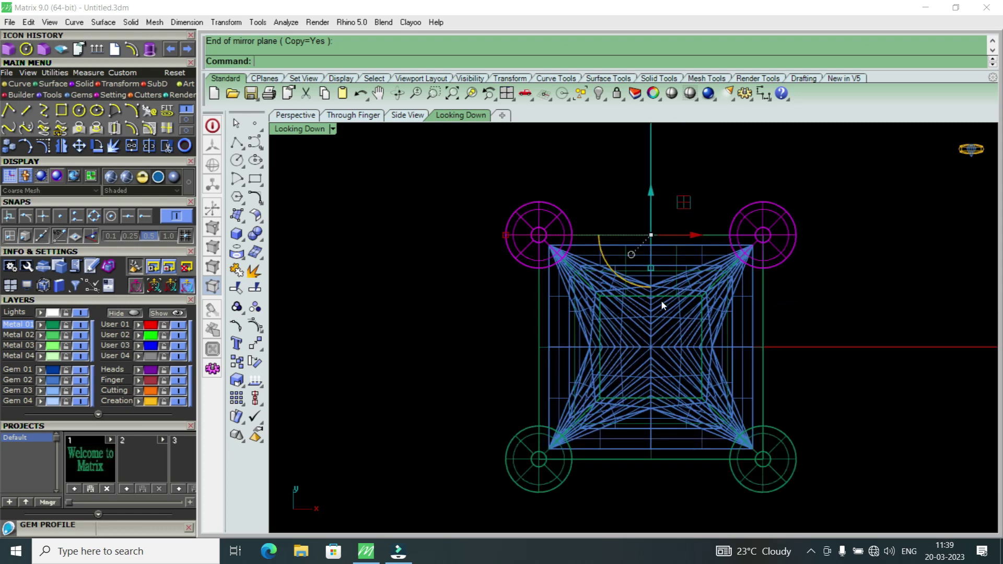
scroll(660, 300, "down", 2)
scroll(644, 291, "up", 2)
scroll(679, 235, "down", 2)
scroll(677, 235, "up", 3)
scroll(678, 235, "down", 2)
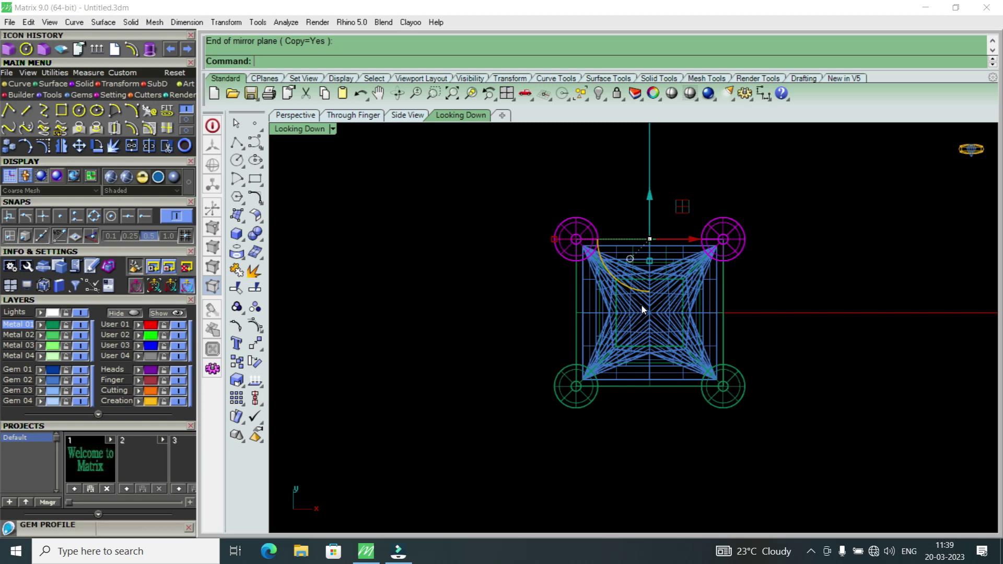
key("Escape")
key("ctrl+z")
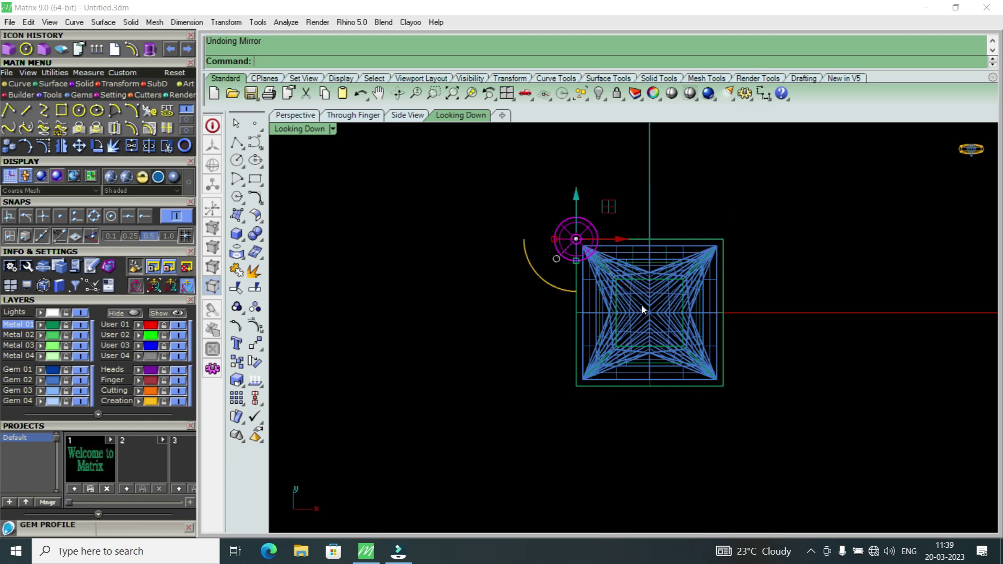
Polar array the upper-left prong around origin 0 with 4 items over a 360 degree fill angle
left_click(566, 231)
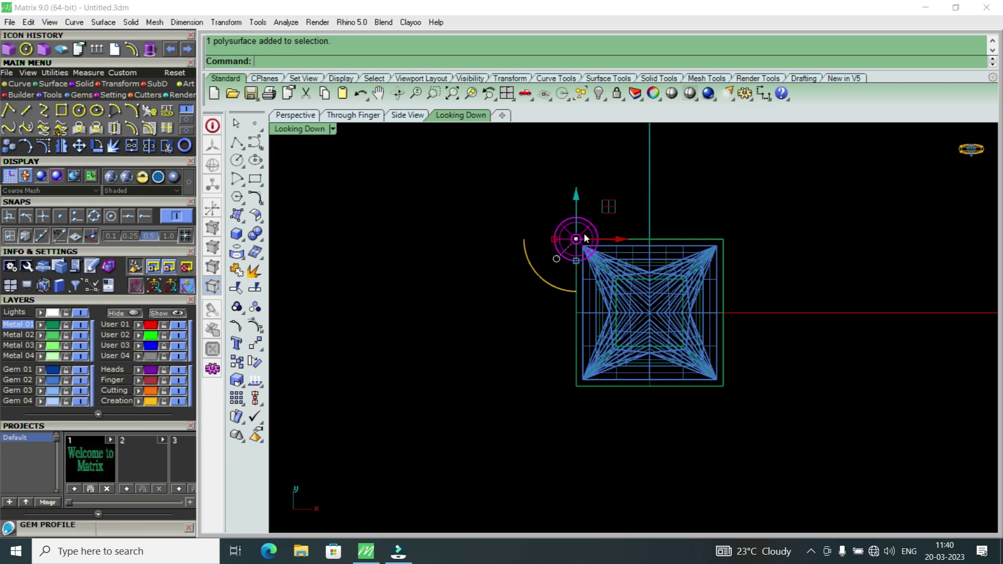
left_click(116, 85)
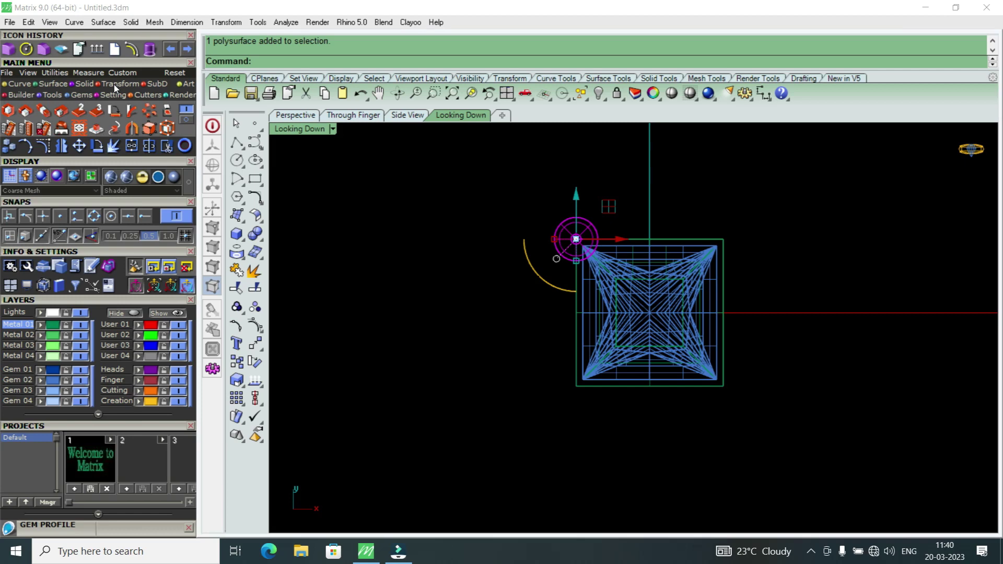
left_click(154, 115)
type("0")
key("Return")
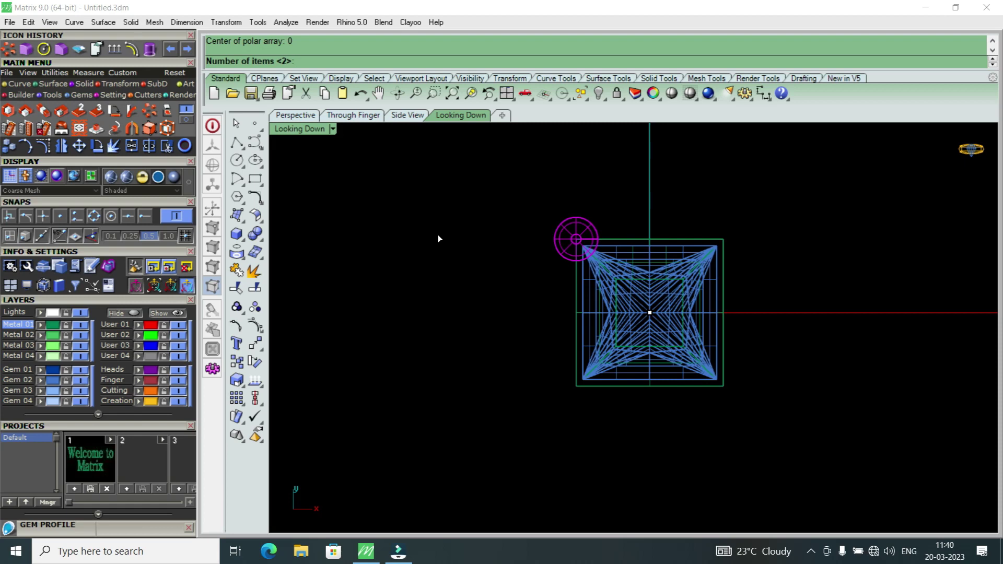
type("4")
key("Return")
key("Return")
key("Return")
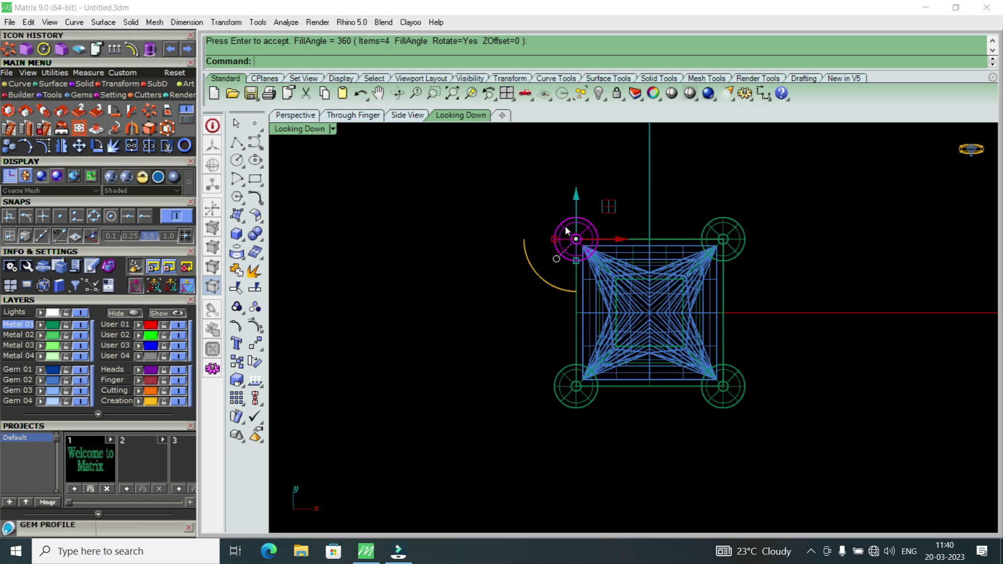
Copy the complete setting with its gem and curves horizontally to the left of the original in the looking-down view
scroll(578, 234, "down", 3)
right_click(554, 213)
left_click_drag(519, 184, 745, 418)
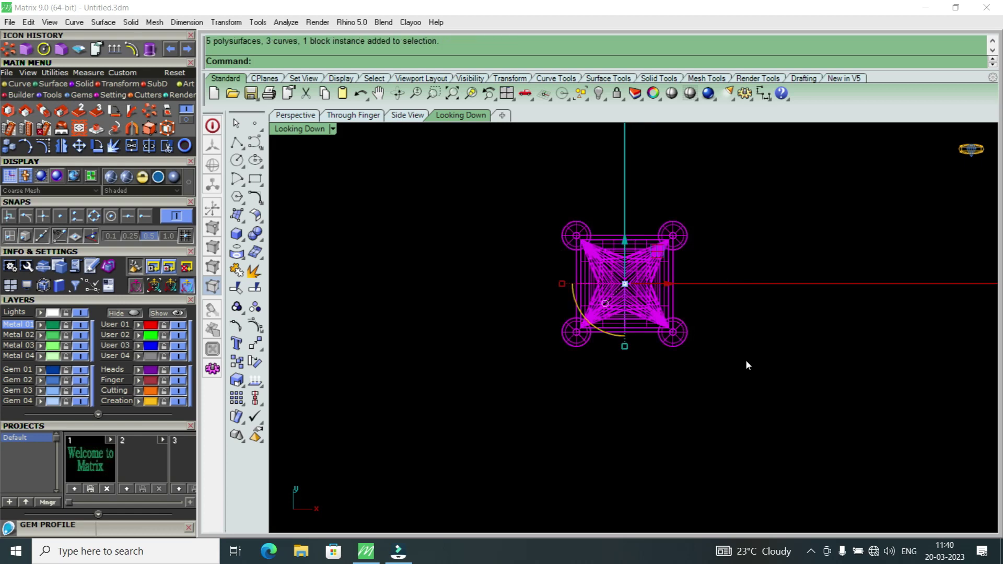
scroll(716, 314, "down", 3)
scroll(716, 314, "up", 3)
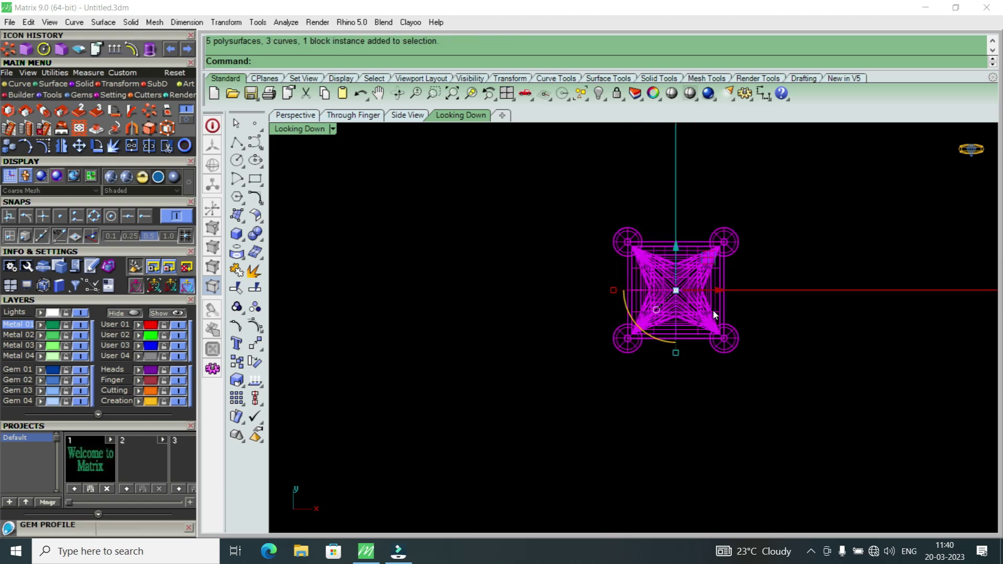
left_click(9, 148)
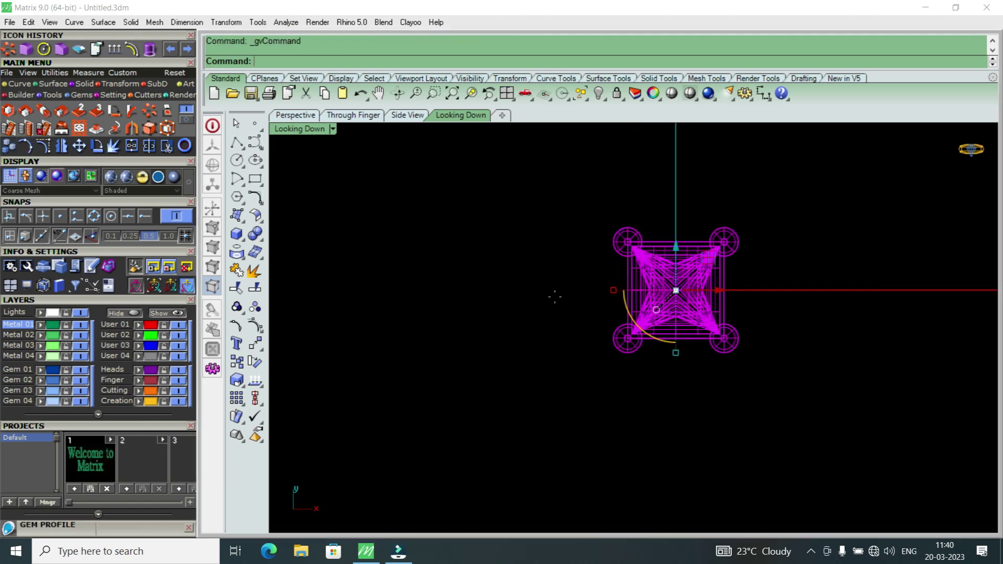
left_click(616, 311)
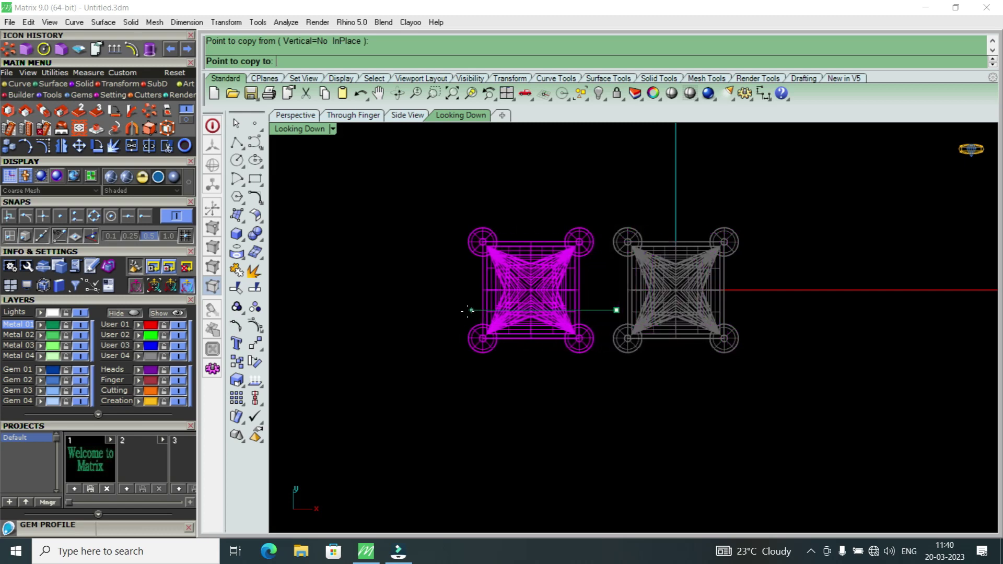
left_click(467, 311)
key("Return")
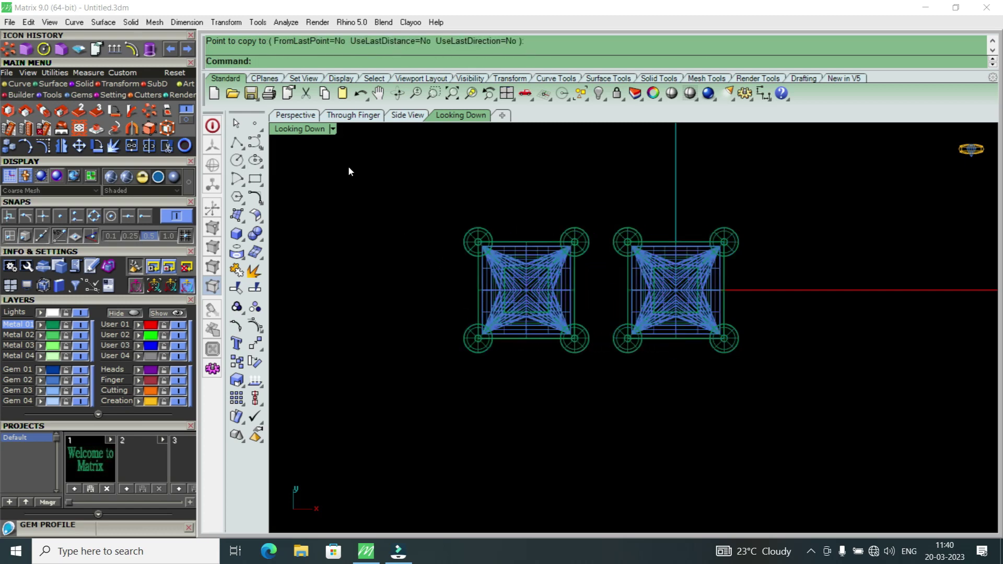
Assign the copied setting's gem to the Gem 01 layer in the enlarged perspective view
double_click(311, 130)
left_click(661, 129)
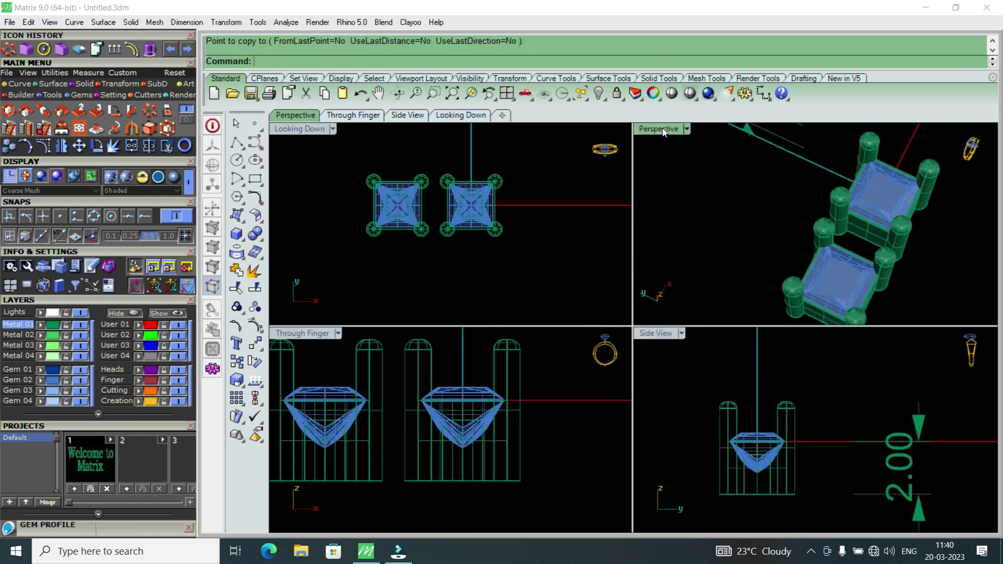
double_click(659, 129)
right_click_drag(661, 291, 605, 313)
scroll(666, 354, "up", 3)
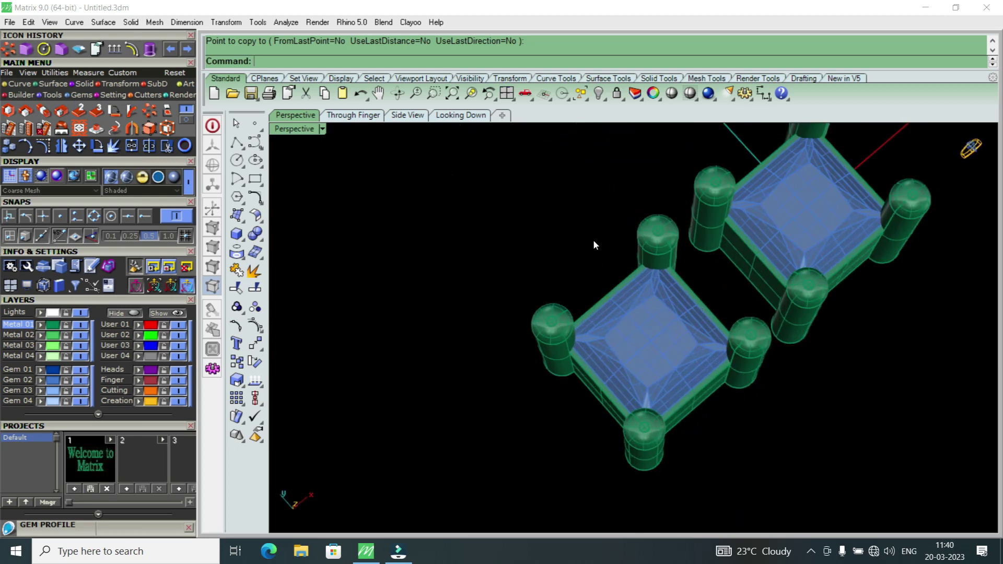
scroll(593, 261, "down", 3)
scroll(629, 308, "up", 2)
left_click(635, 303)
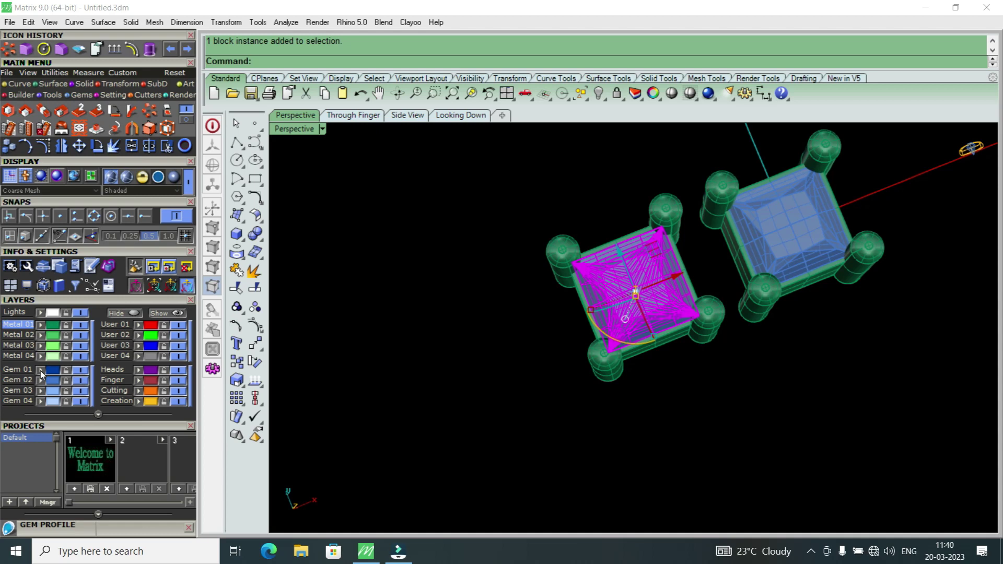
key("Escape")
Assign the copied setting's square block and four prongs to the Metal 02 layer
scroll(695, 314, "up", 3)
left_click(701, 325)
left_click(627, 365, "shift")
left_click(657, 390)
left_click(619, 367, "shift")
left_click(480, 211, "shift")
left_click(648, 144, "shift")
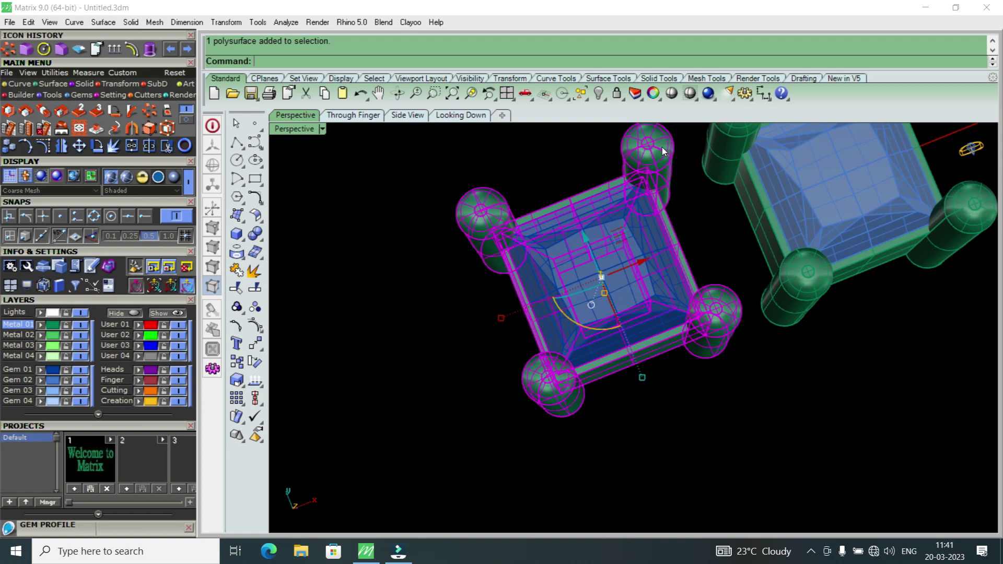
left_click(41, 336)
right_click_drag(454, 250, 570, 329)
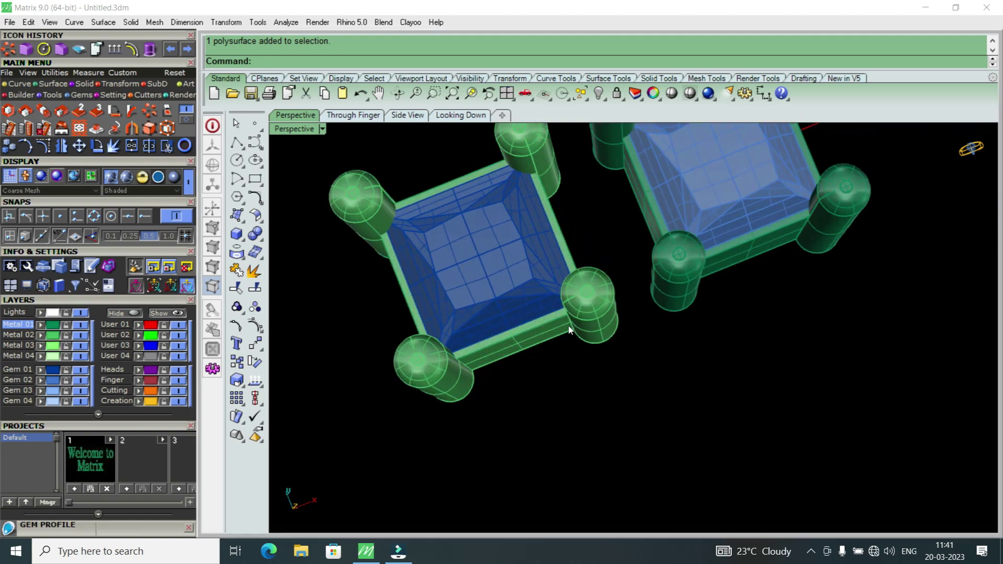
Assign the original setting's square block and four prongs to the User 04 layer
scroll(661, 322, "down", 5)
right_click_drag(661, 321, 625, 291)
scroll(632, 284, "up", 5)
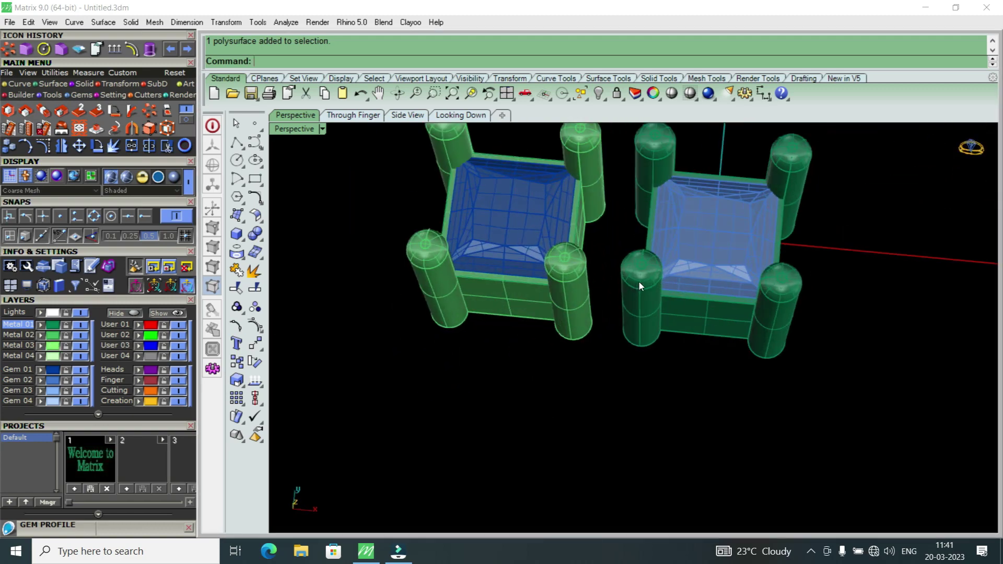
scroll(639, 281, "up", 3)
left_click(641, 290)
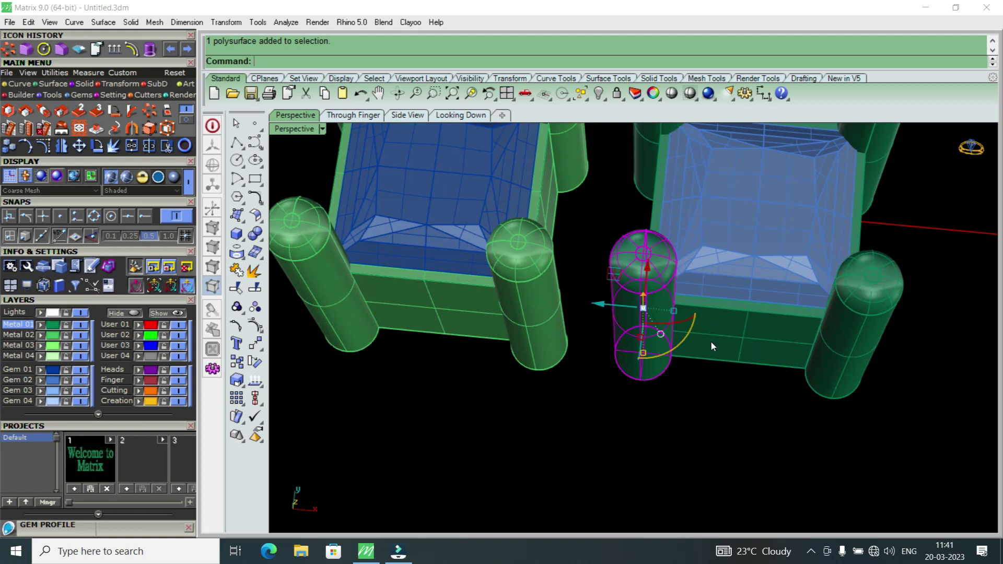
left_click(842, 371, "shift")
left_click(774, 353, "shift")
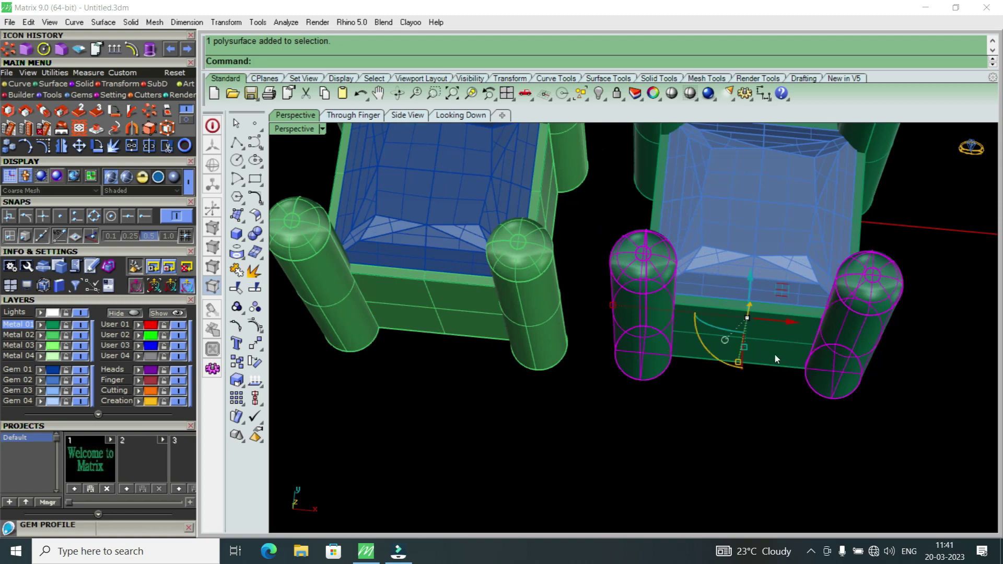
scroll(774, 354, "down", 4)
right_click_drag(775, 353, 836, 235)
scroll(844, 226, "up", 3)
left_click(849, 228, "shift")
left_click(644, 190, "shift")
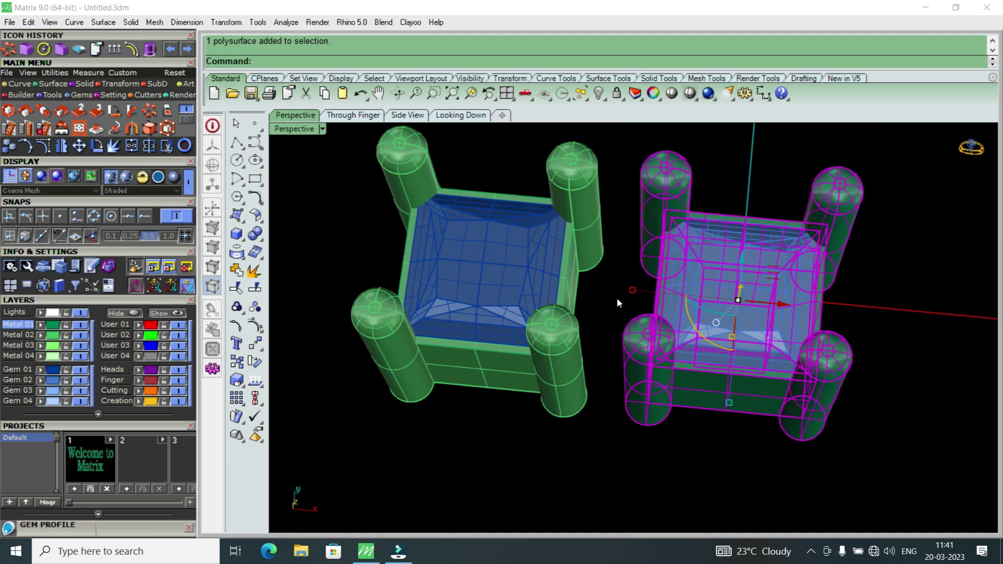
left_click(124, 356)
key("Escape")
Open the Gem Cutter for the copied setting's gem
scroll(695, 348, "down", 3)
right_click_drag(695, 348, 758, 429)
scroll(729, 375, "up", 3)
right_click_drag(617, 375, 558, 240)
scroll(630, 284, "down", 2)
scroll(553, 230, "up", 3)
left_click(544, 244)
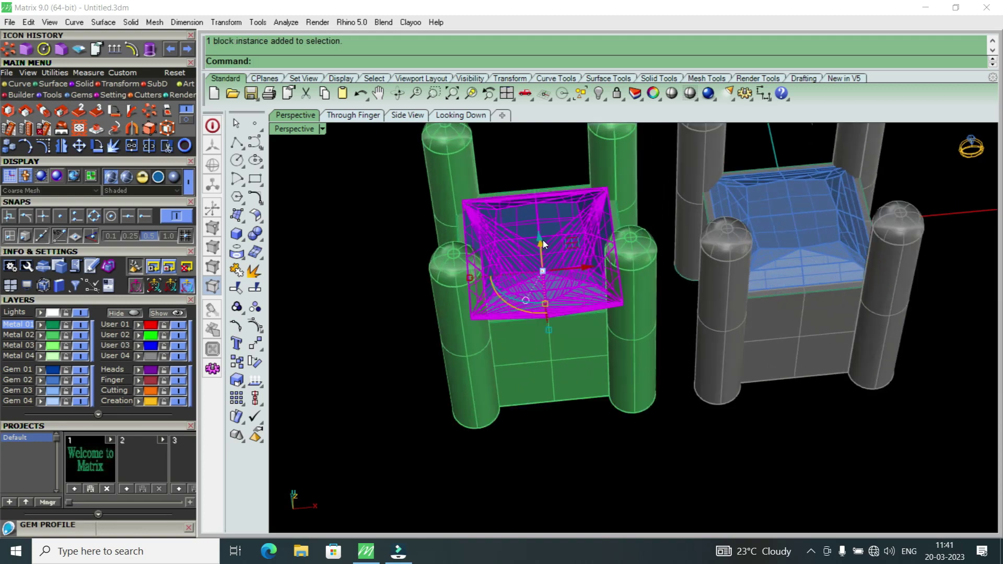
scroll(572, 273, "down", 3)
right_click_drag(548, 262, 525, 297)
scroll(539, 366, "up", 2)
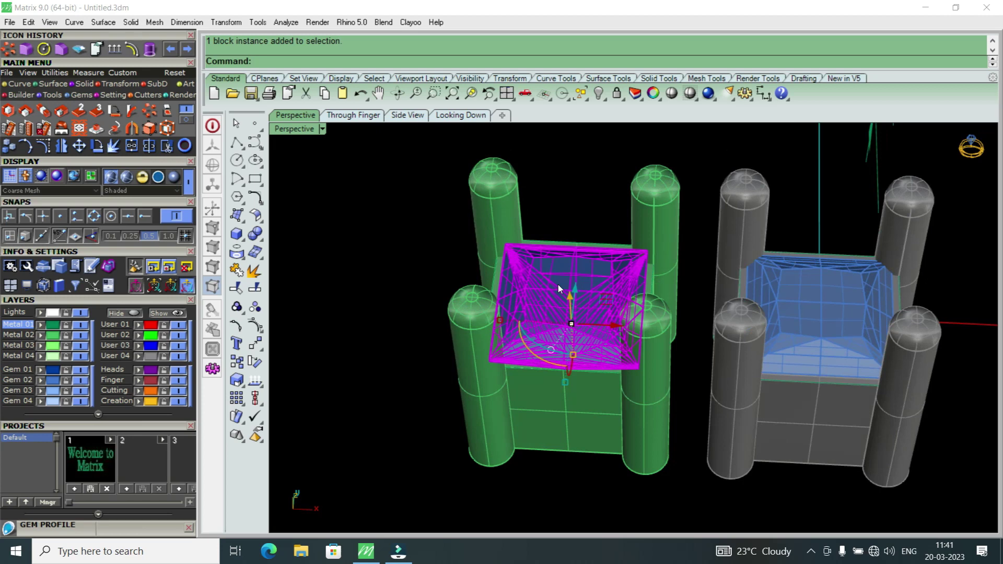
key("F6")
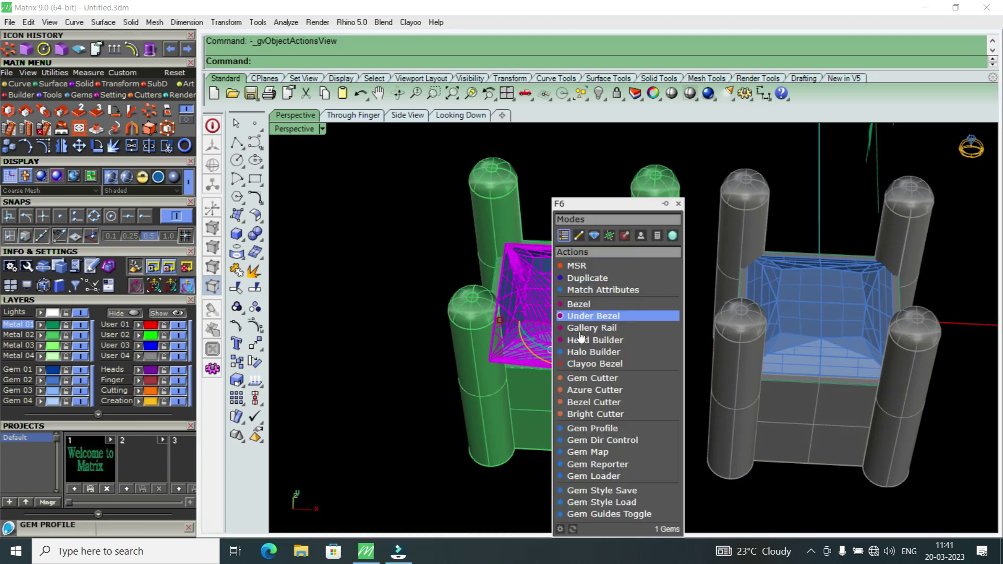
left_click(612, 378)
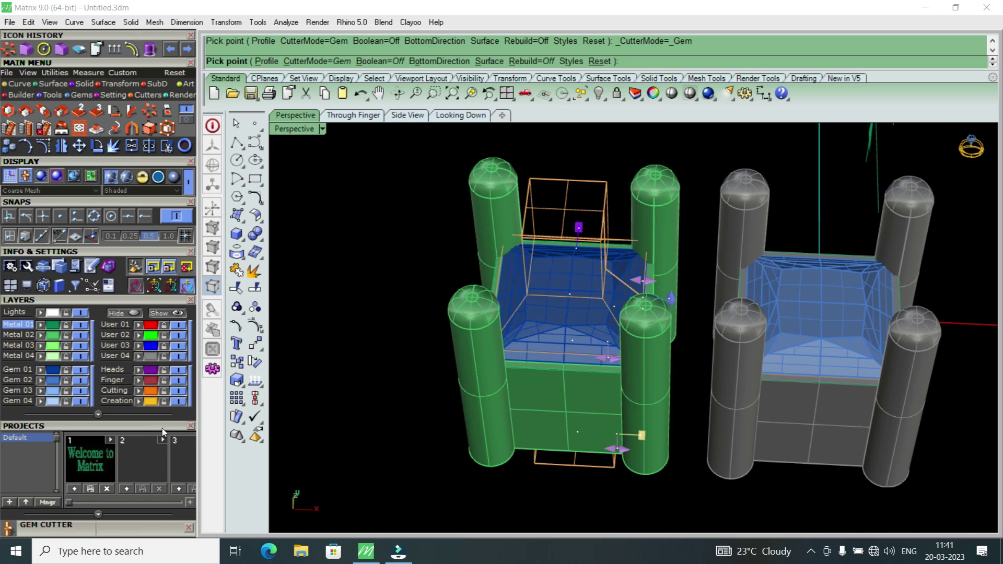
Set the gem cutter's girdle width to 30% and create the cutter solid
scroll(164, 427, "down", 3)
scroll(178, 232, "down", 2)
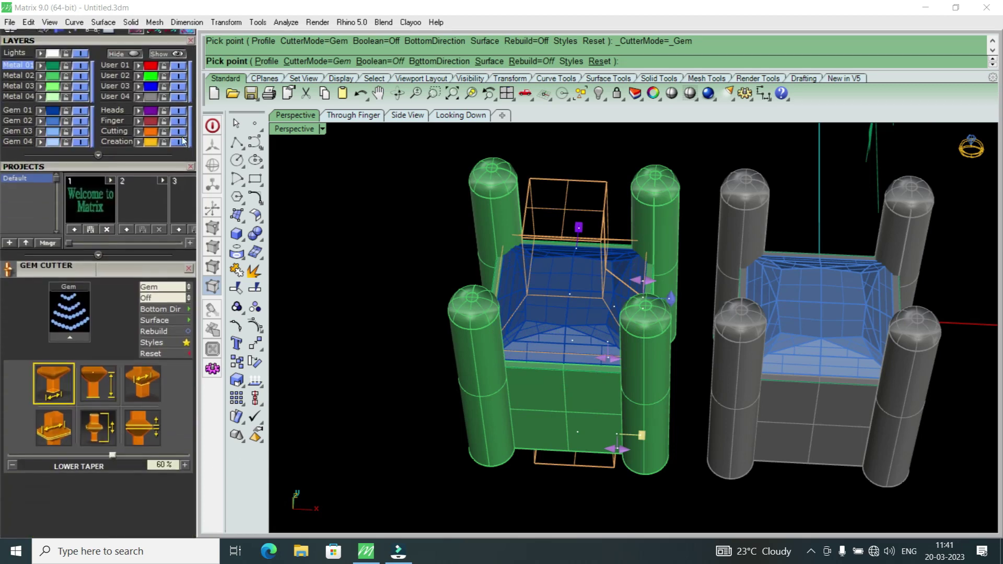
left_click(151, 389)
left_click_drag(128, 416, 193, 416)
right_click_drag(428, 349, 507, 286)
scroll(507, 285, "down", 3)
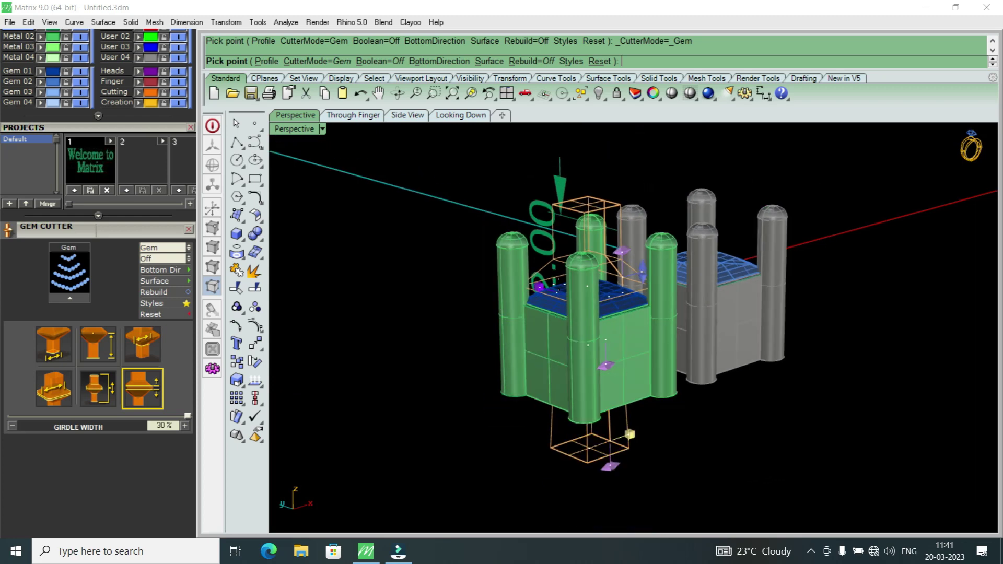
scroll(507, 284, "up", 4)
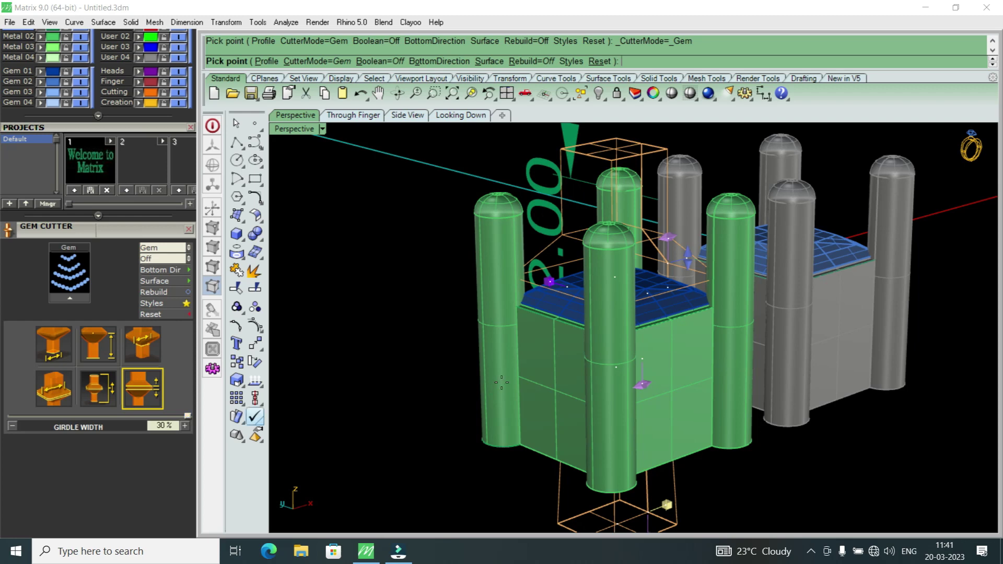
scroll(556, 287, "up", 3)
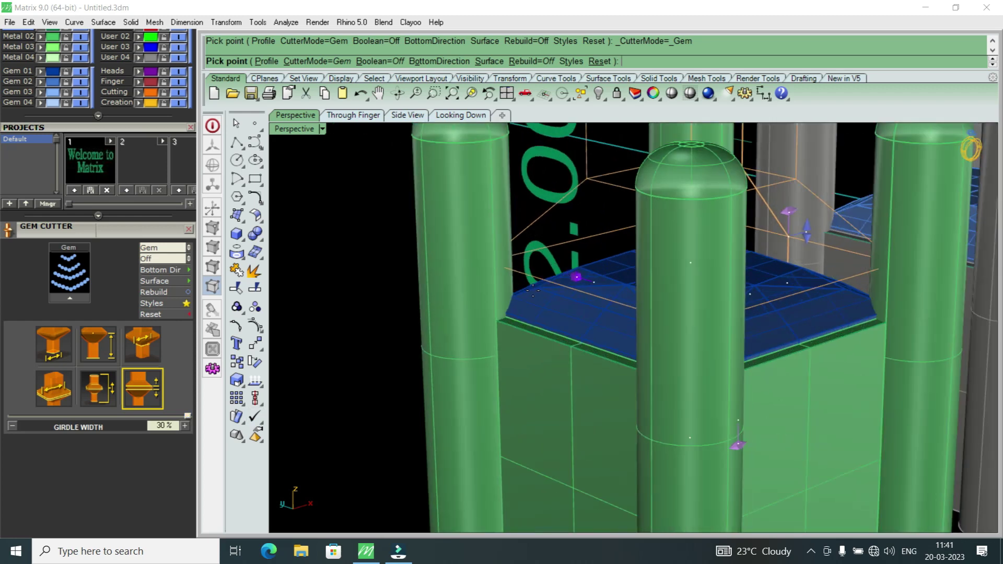
scroll(533, 291, "down", 3)
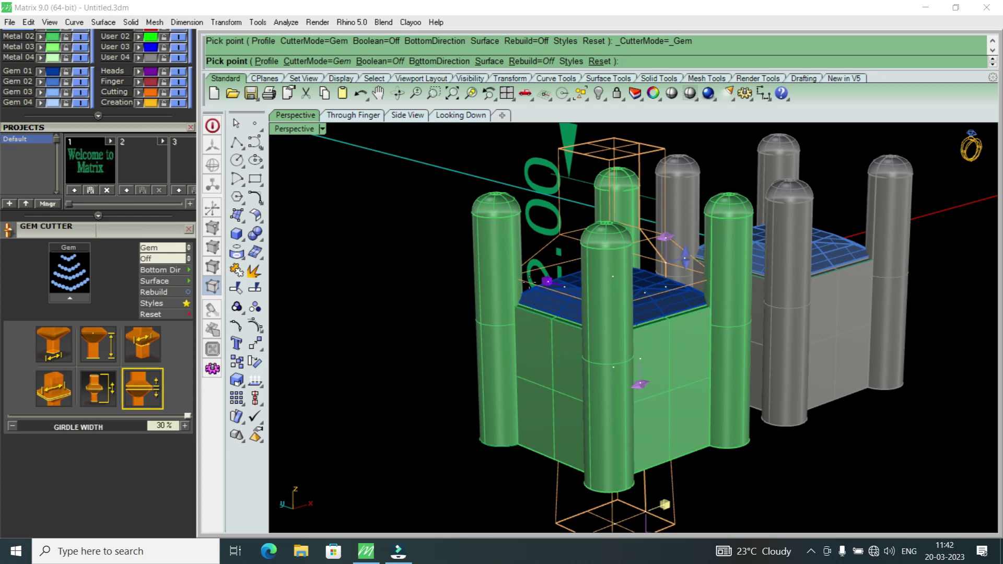
left_click(528, 282)
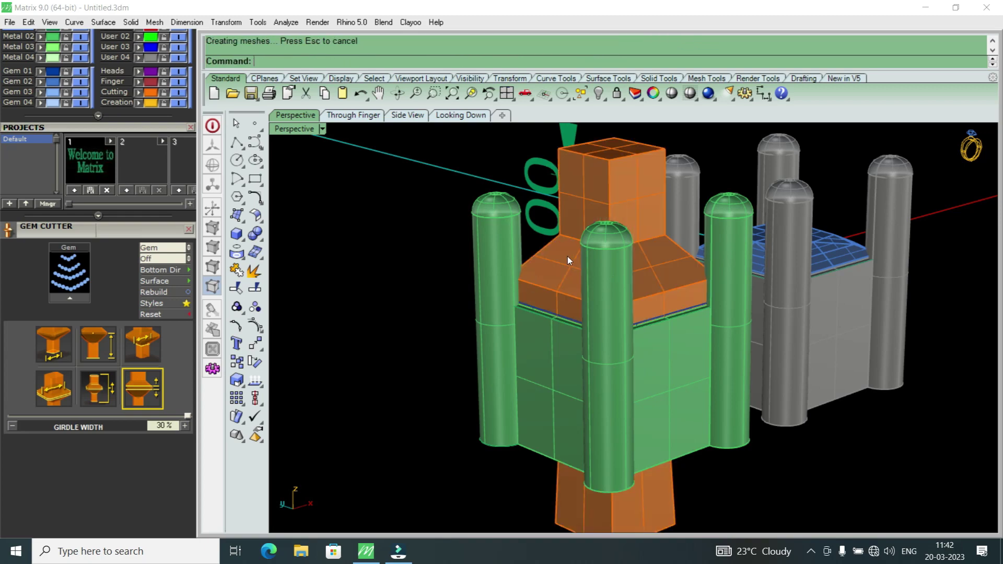
Move the gem cutter slightly upward along the vertical axis and check its fit against the prongs and block
left_click(567, 261)
right_click_drag(565, 266, 587, 287)
scroll(587, 287, "up", 3)
left_click_drag(591, 293, 592, 272)
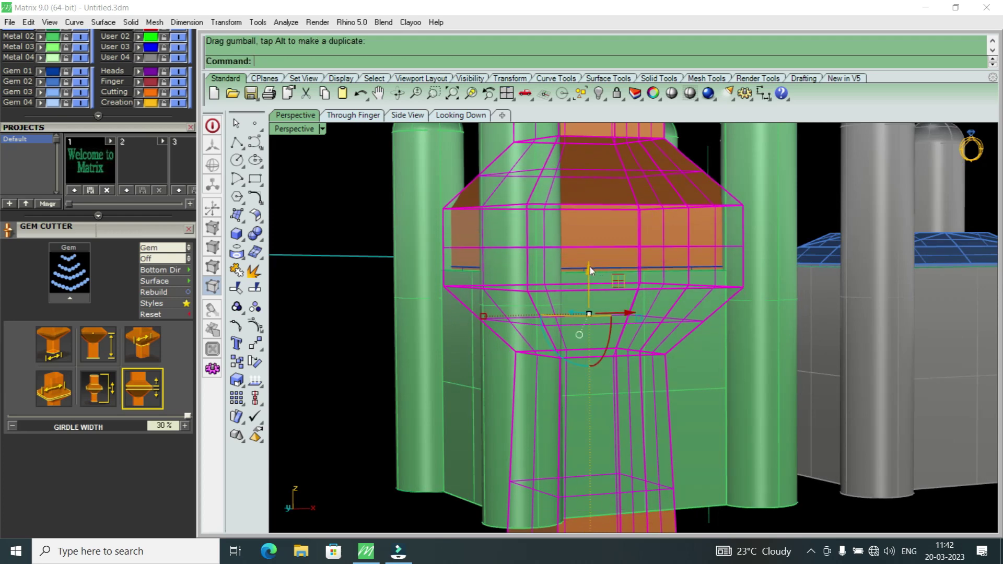
scroll(591, 267, "down", 6)
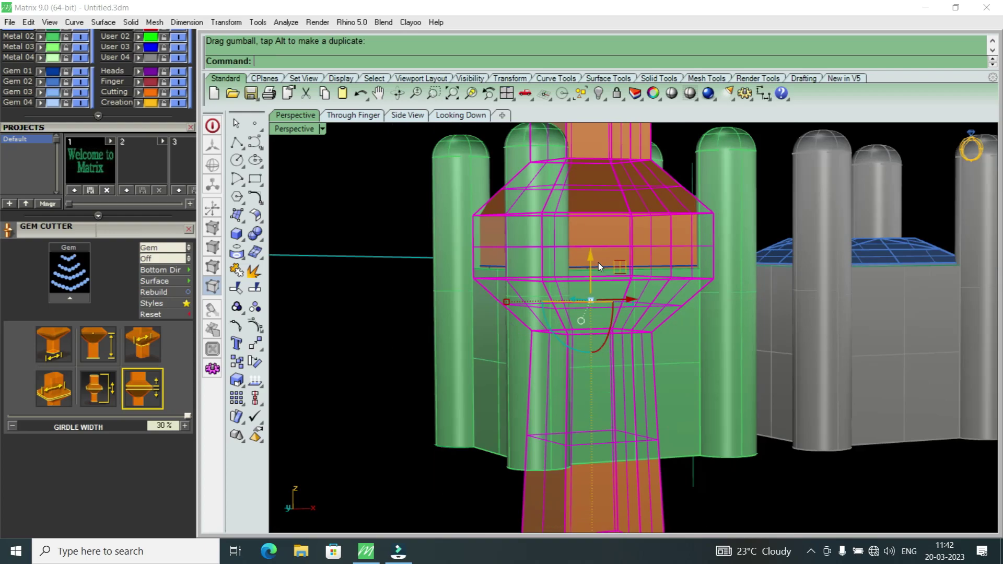
right_click_drag(598, 263, 586, 303)
scroll(578, 266, "up", 5)
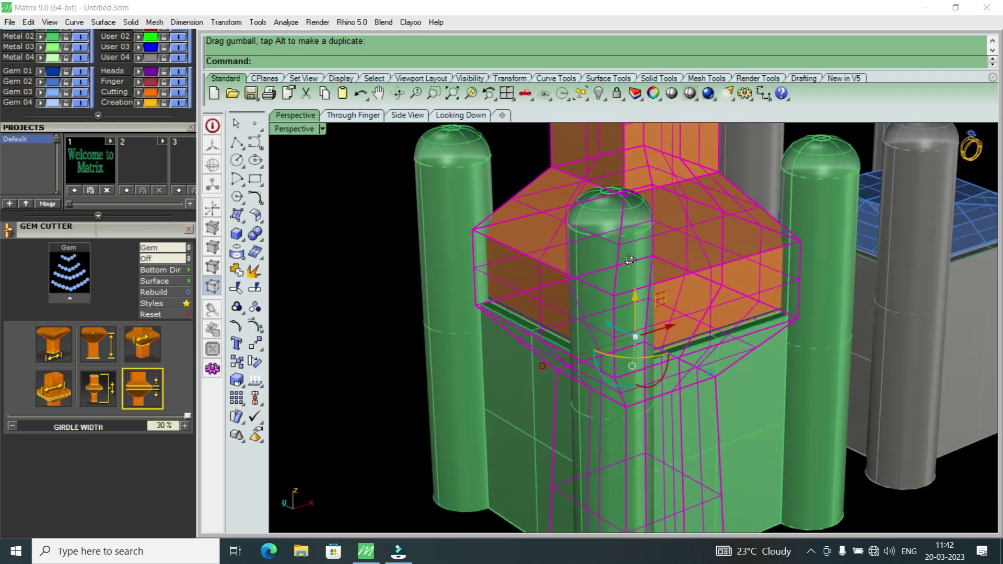
scroll(629, 261, "down", 5)
right_click_drag(629, 260, 593, 310)
key("Escape")
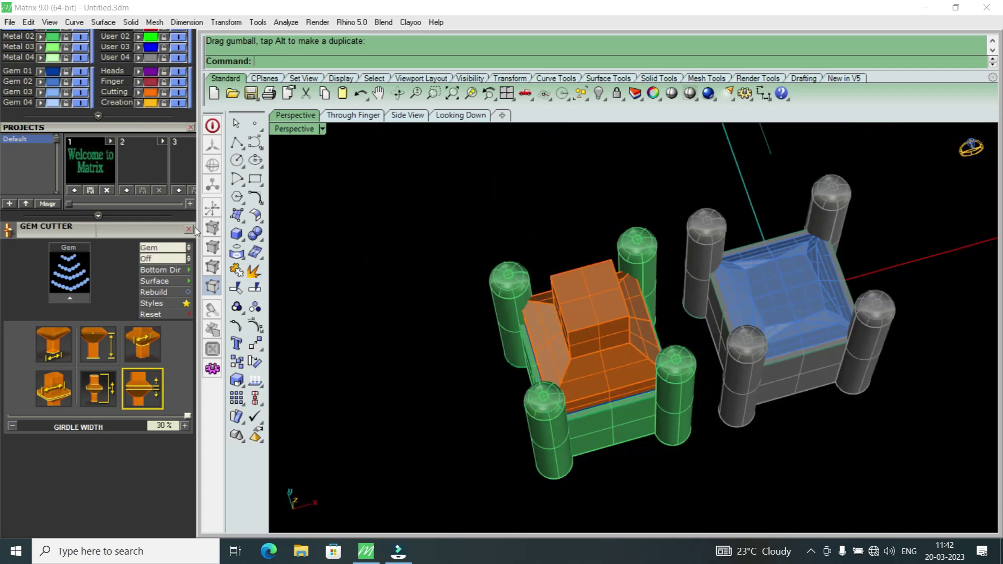
Start a Boolean difference with the copied setting's four prongs as the solids to subtract from
left_click_drag(171, 126, 153, 426)
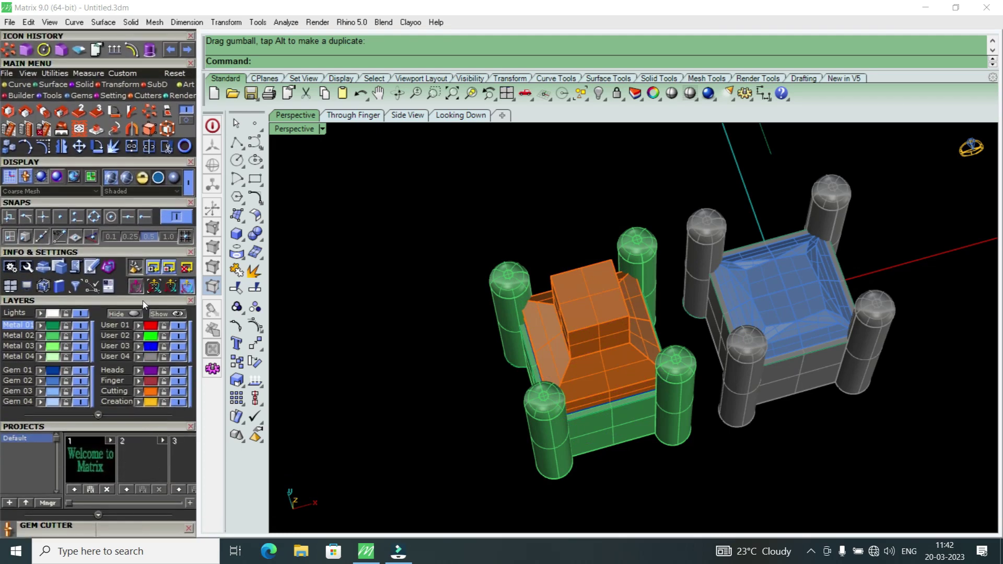
left_click(84, 85)
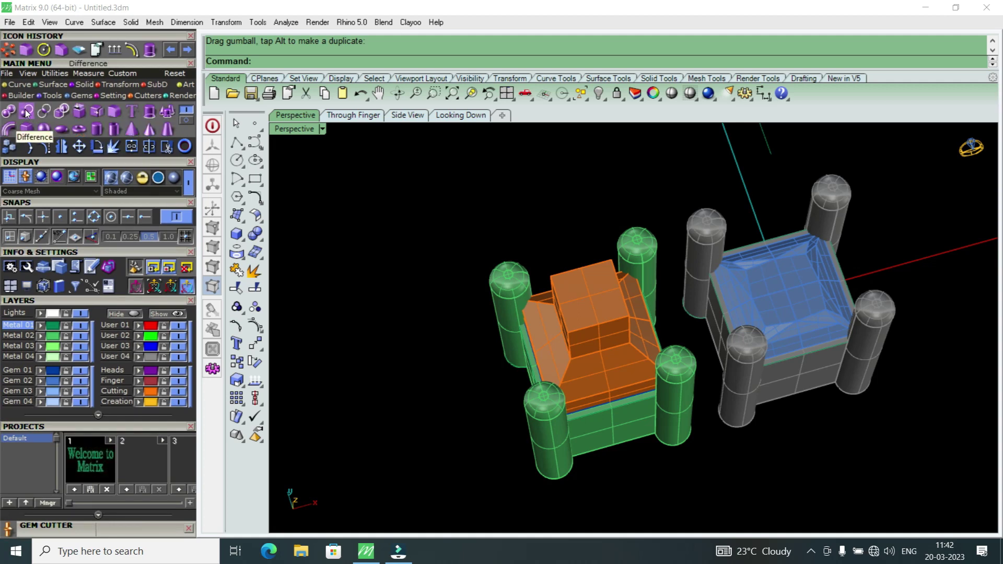
left_click(26, 113)
scroll(528, 318, "up", 2)
left_click(510, 288)
left_click(549, 432)
left_click(707, 388)
left_click(668, 243)
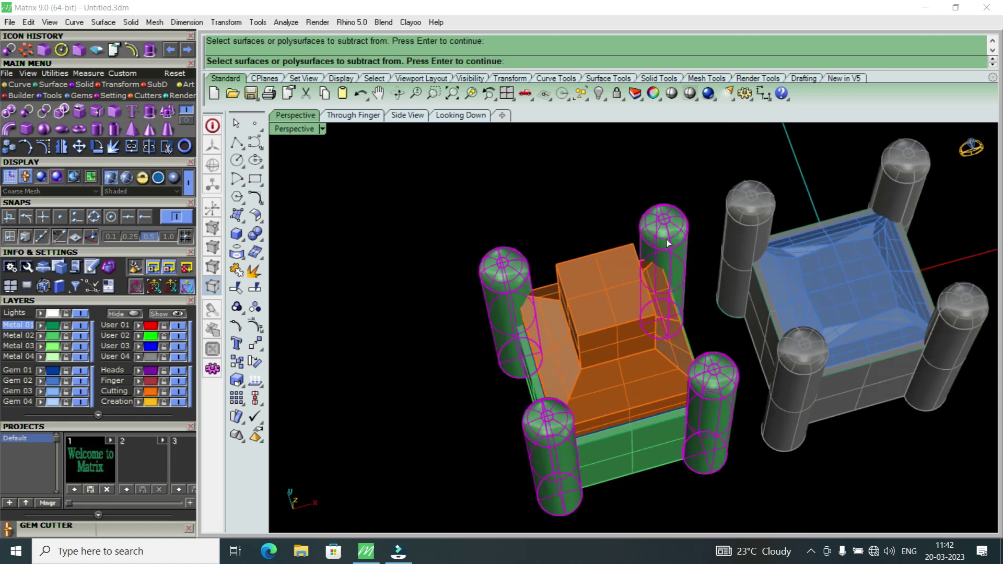
key("Return")
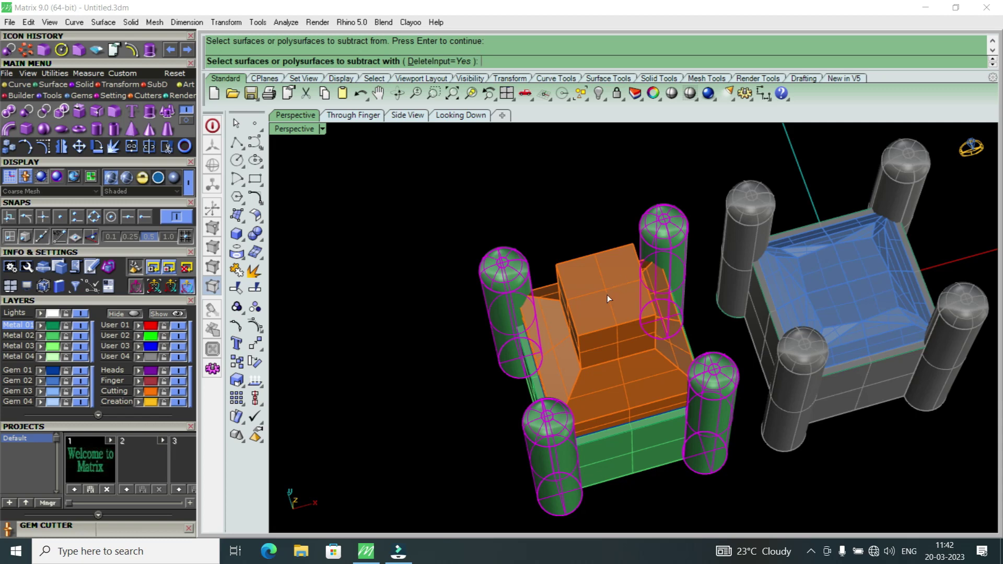